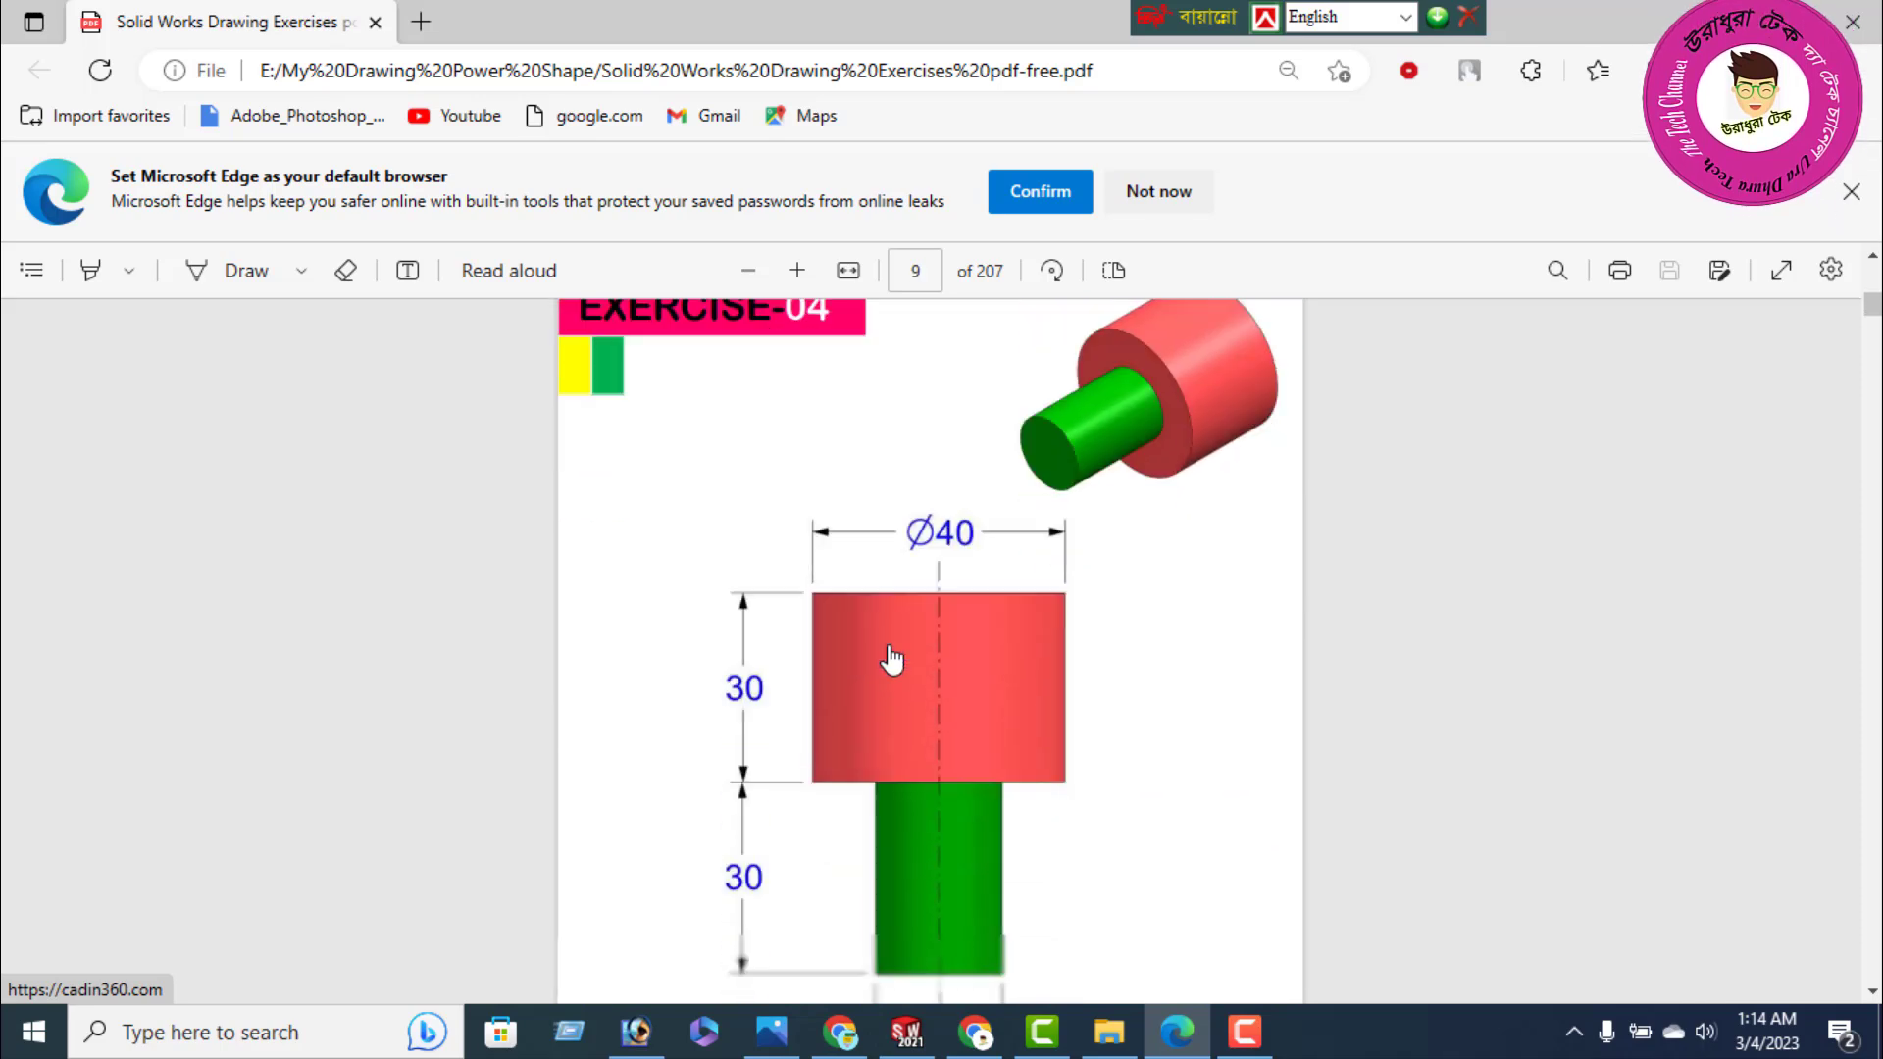
Browse the exercise drawings in the PDF from Exercise-01 through Exercise-07 to choose a part to model
scroll(891, 655, "down", 10)
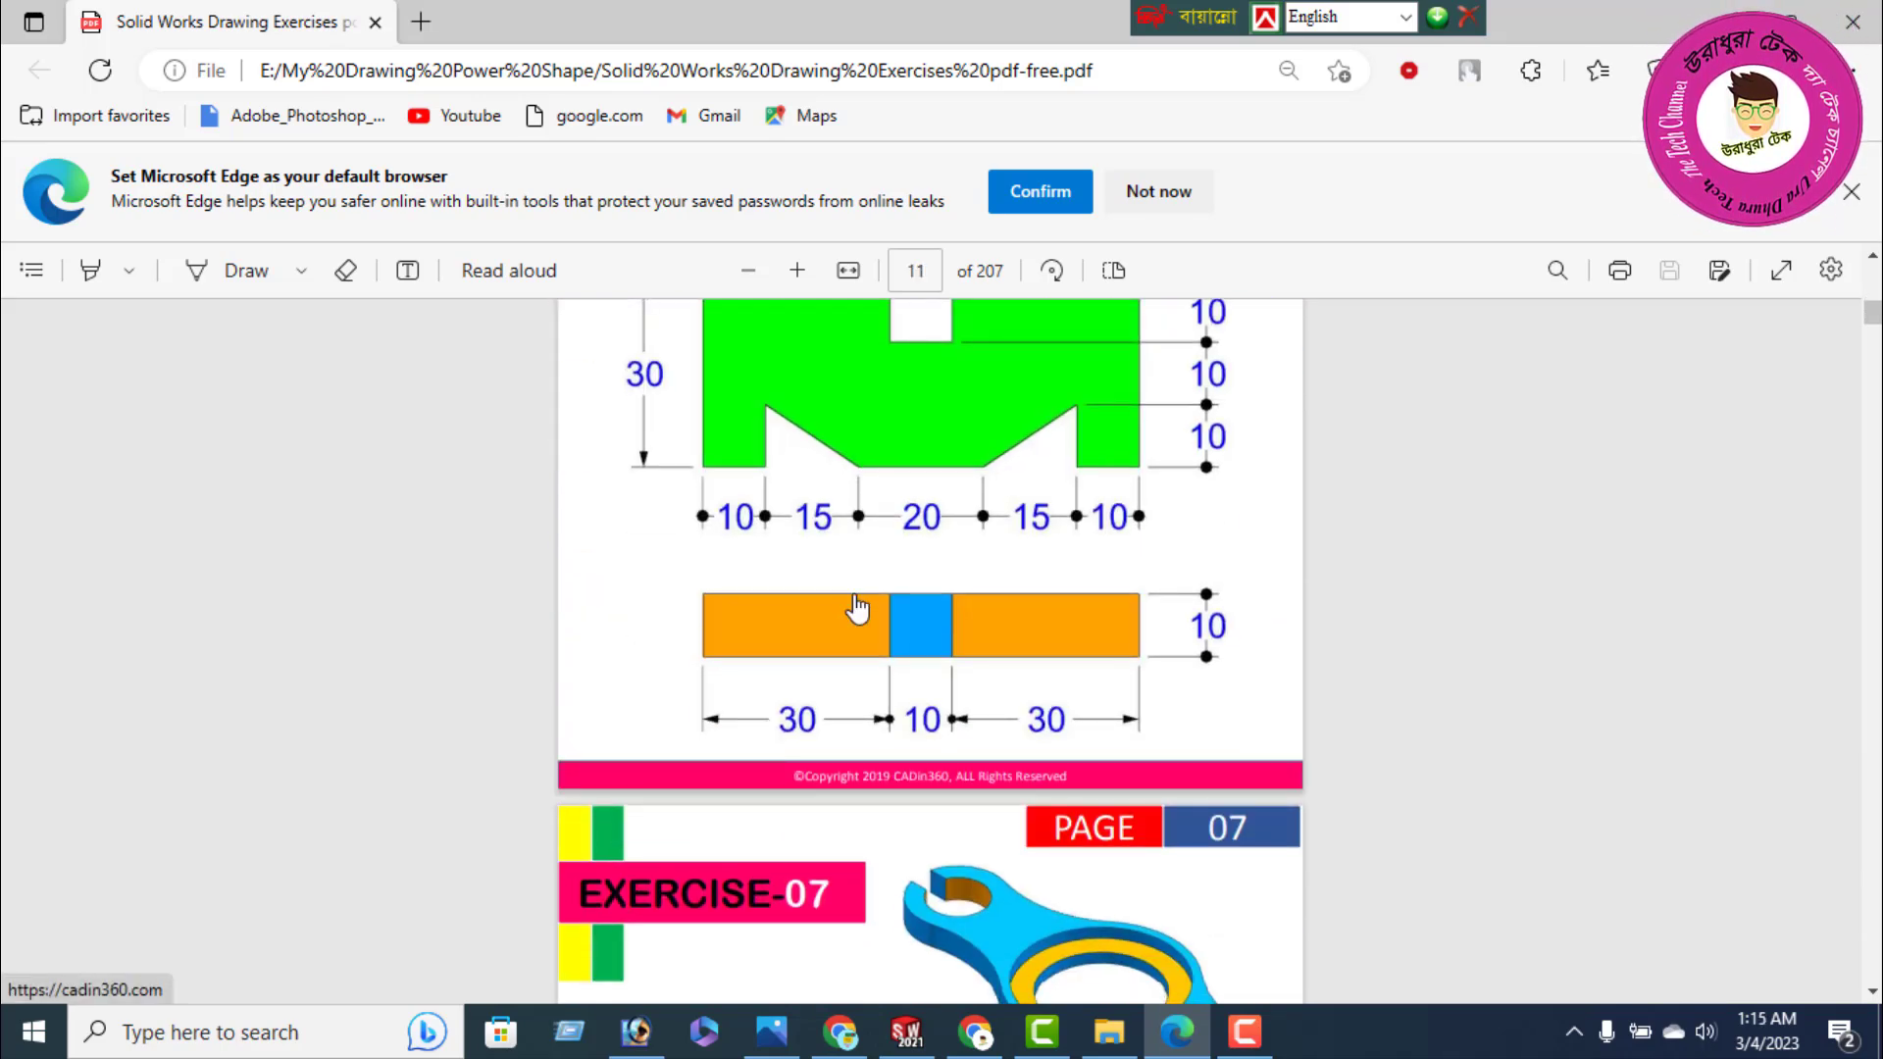
scroll(857, 608, "up", 7)
scroll(869, 594, "up", 5)
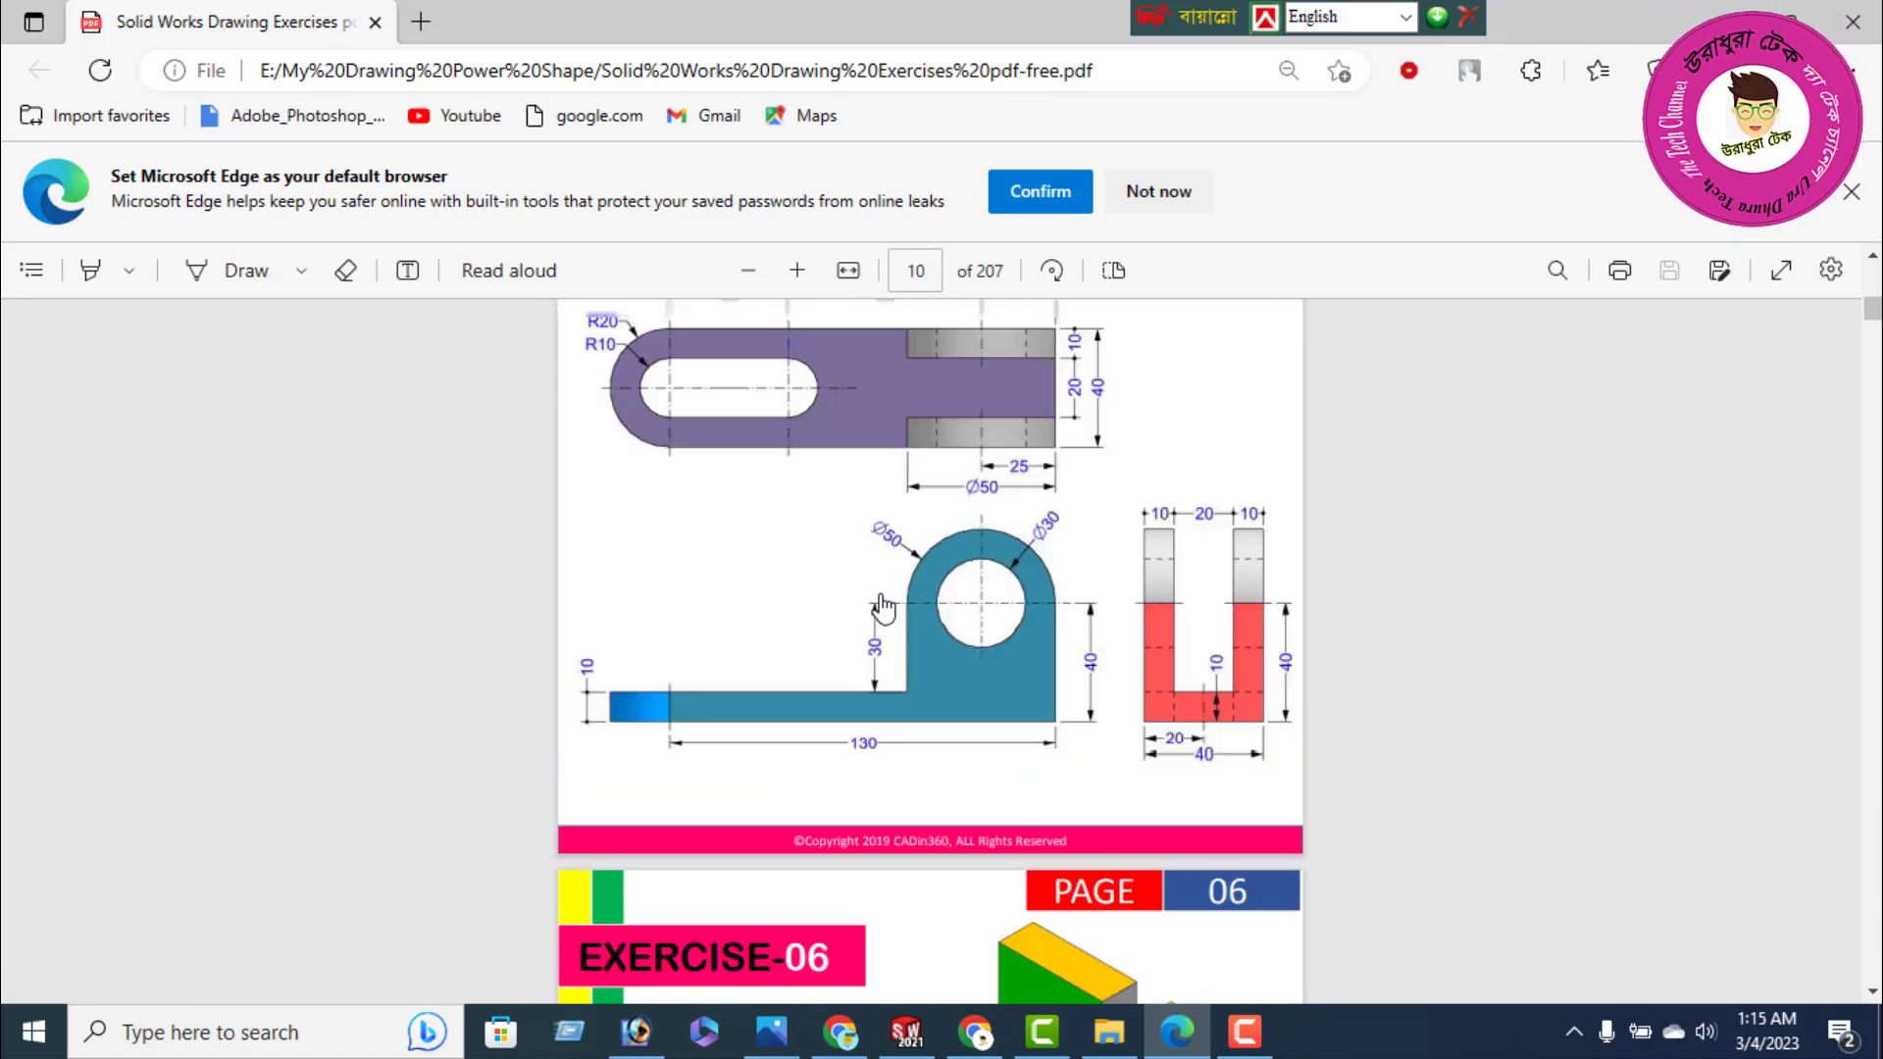
scroll(969, 667, "down", 5)
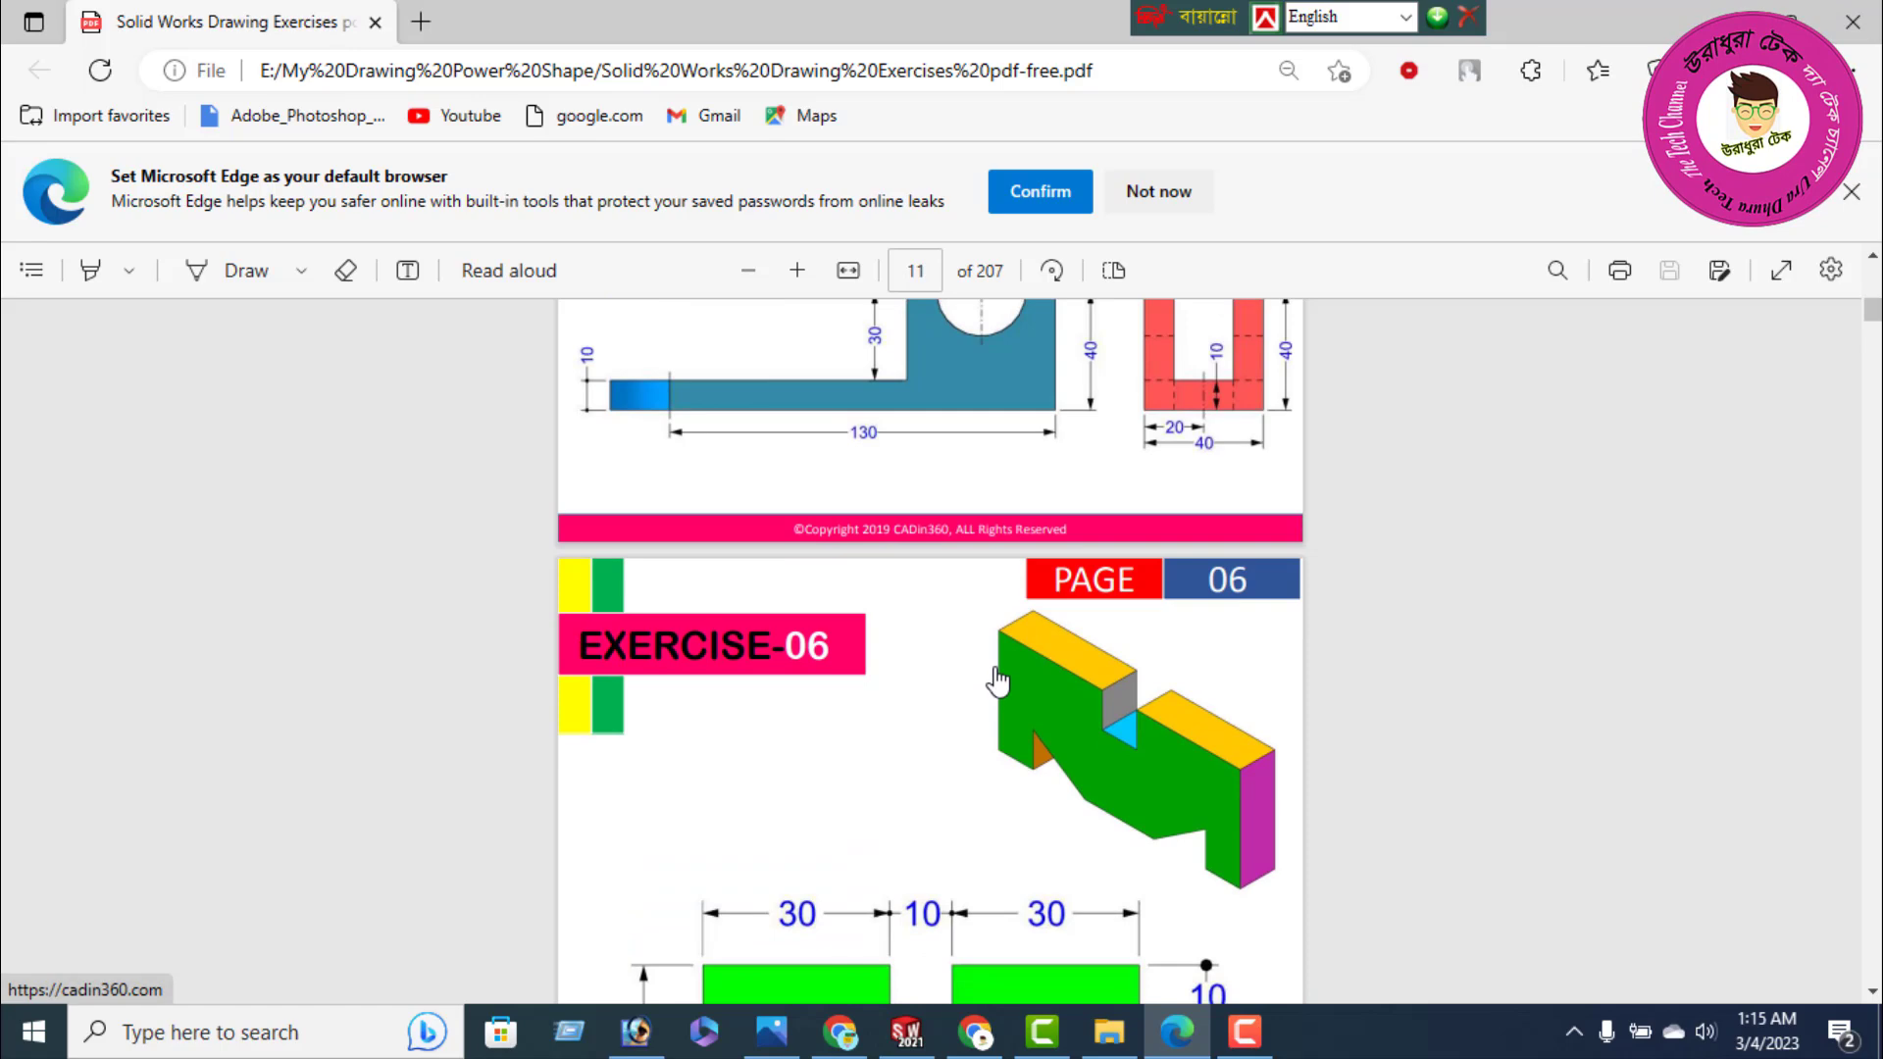
scroll(994, 677, "up", 2)
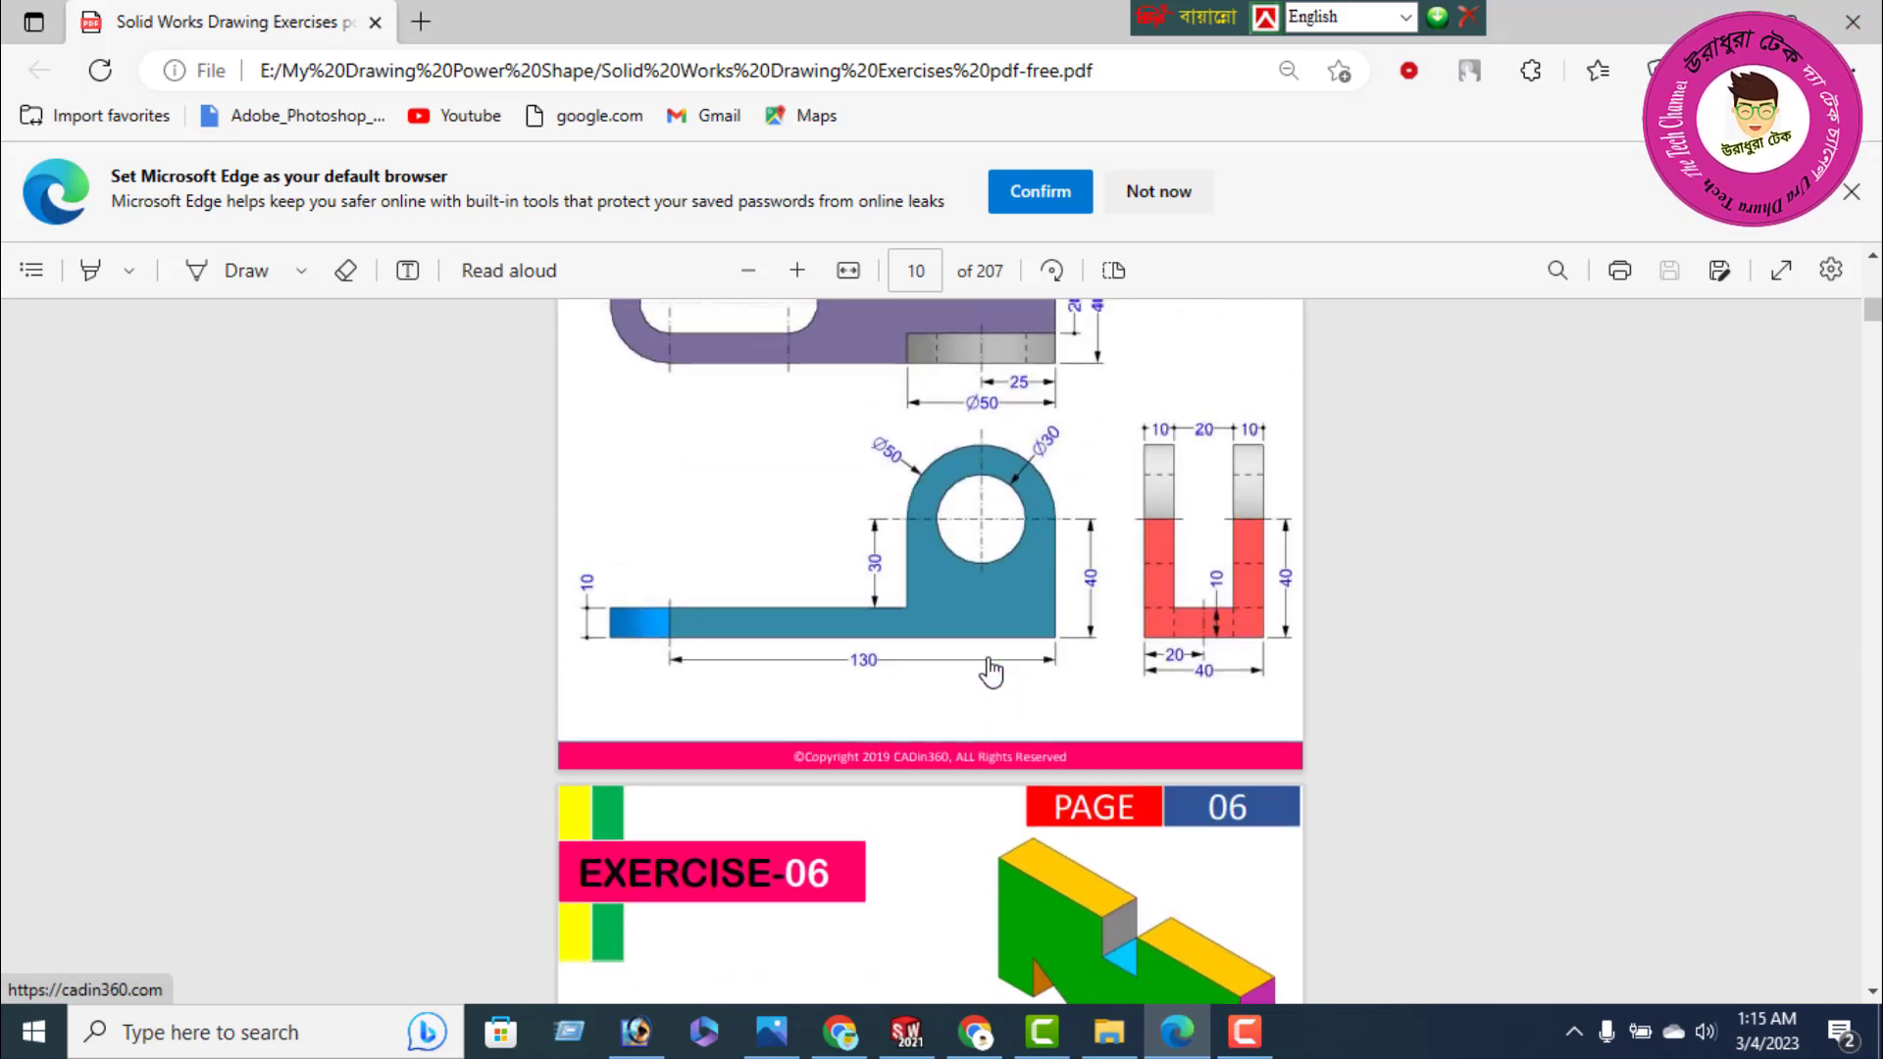
scroll(991, 673, "up", 3)
scroll(1069, 742, "up", 4)
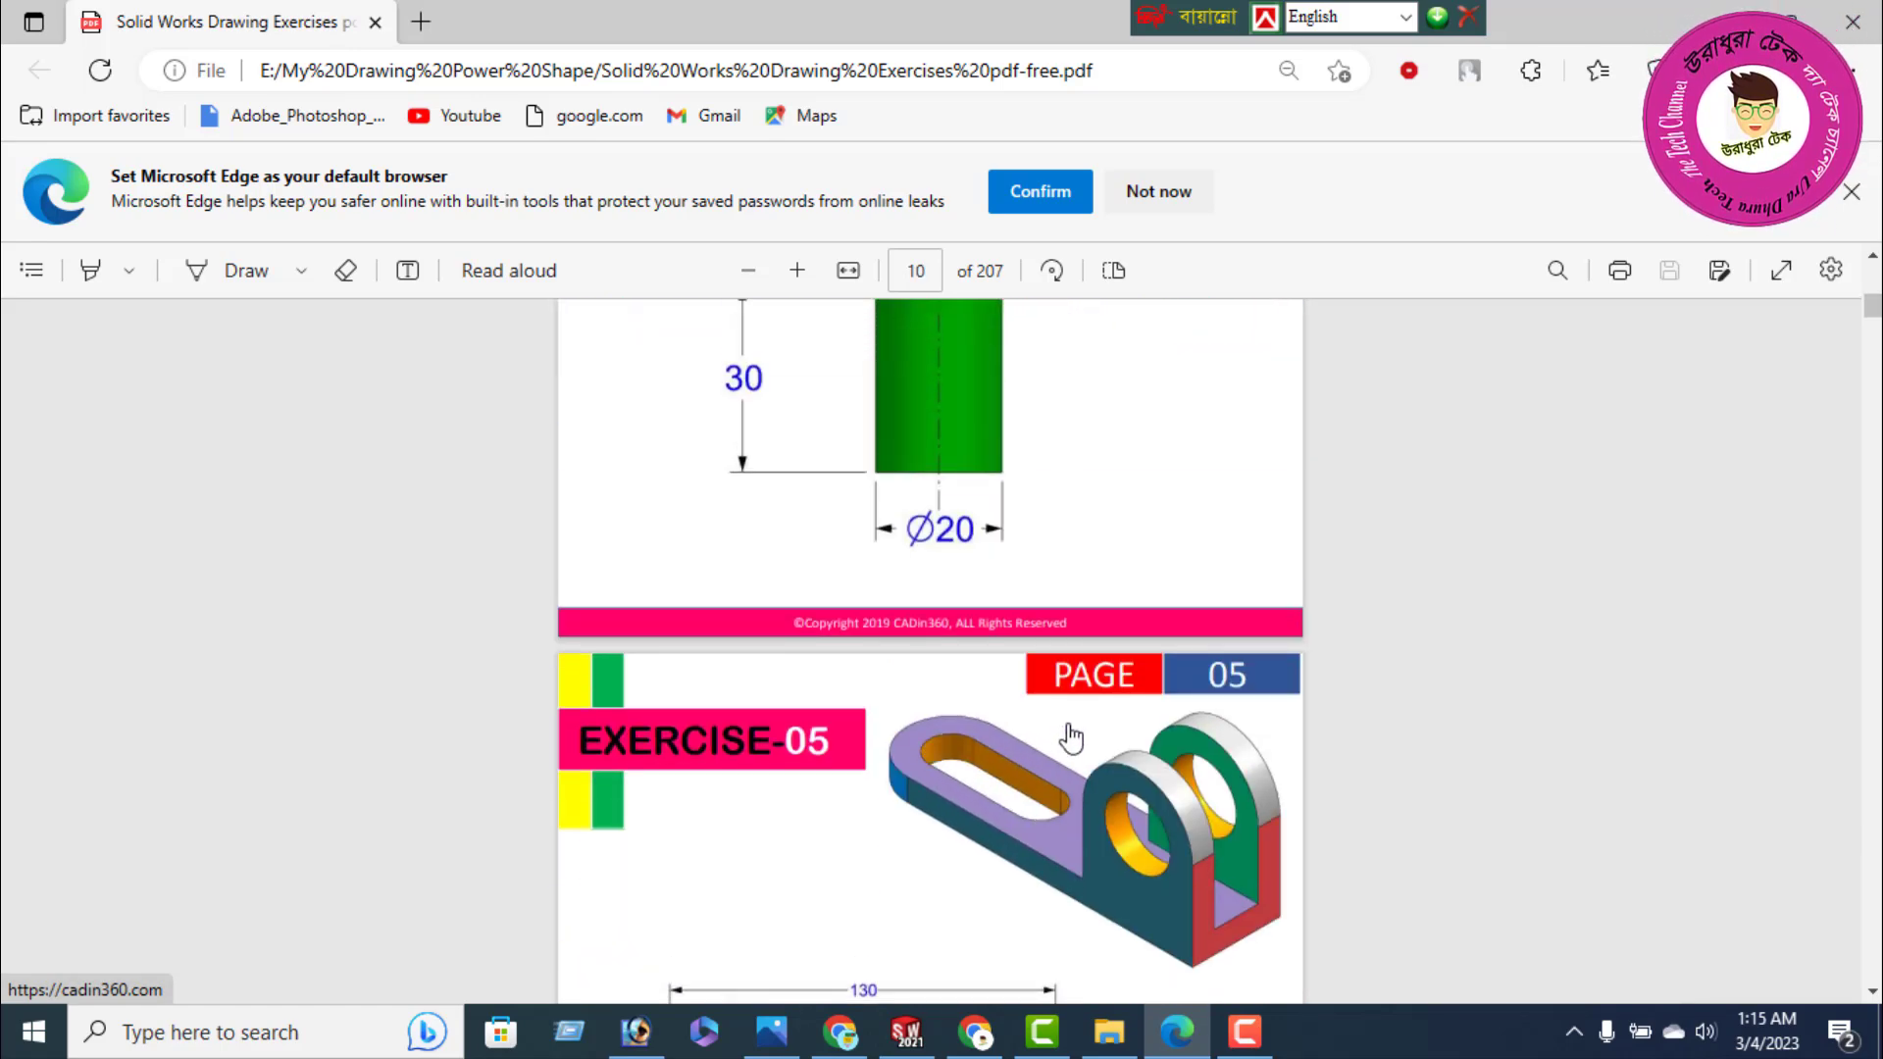
scroll(1069, 741, "up", 10)
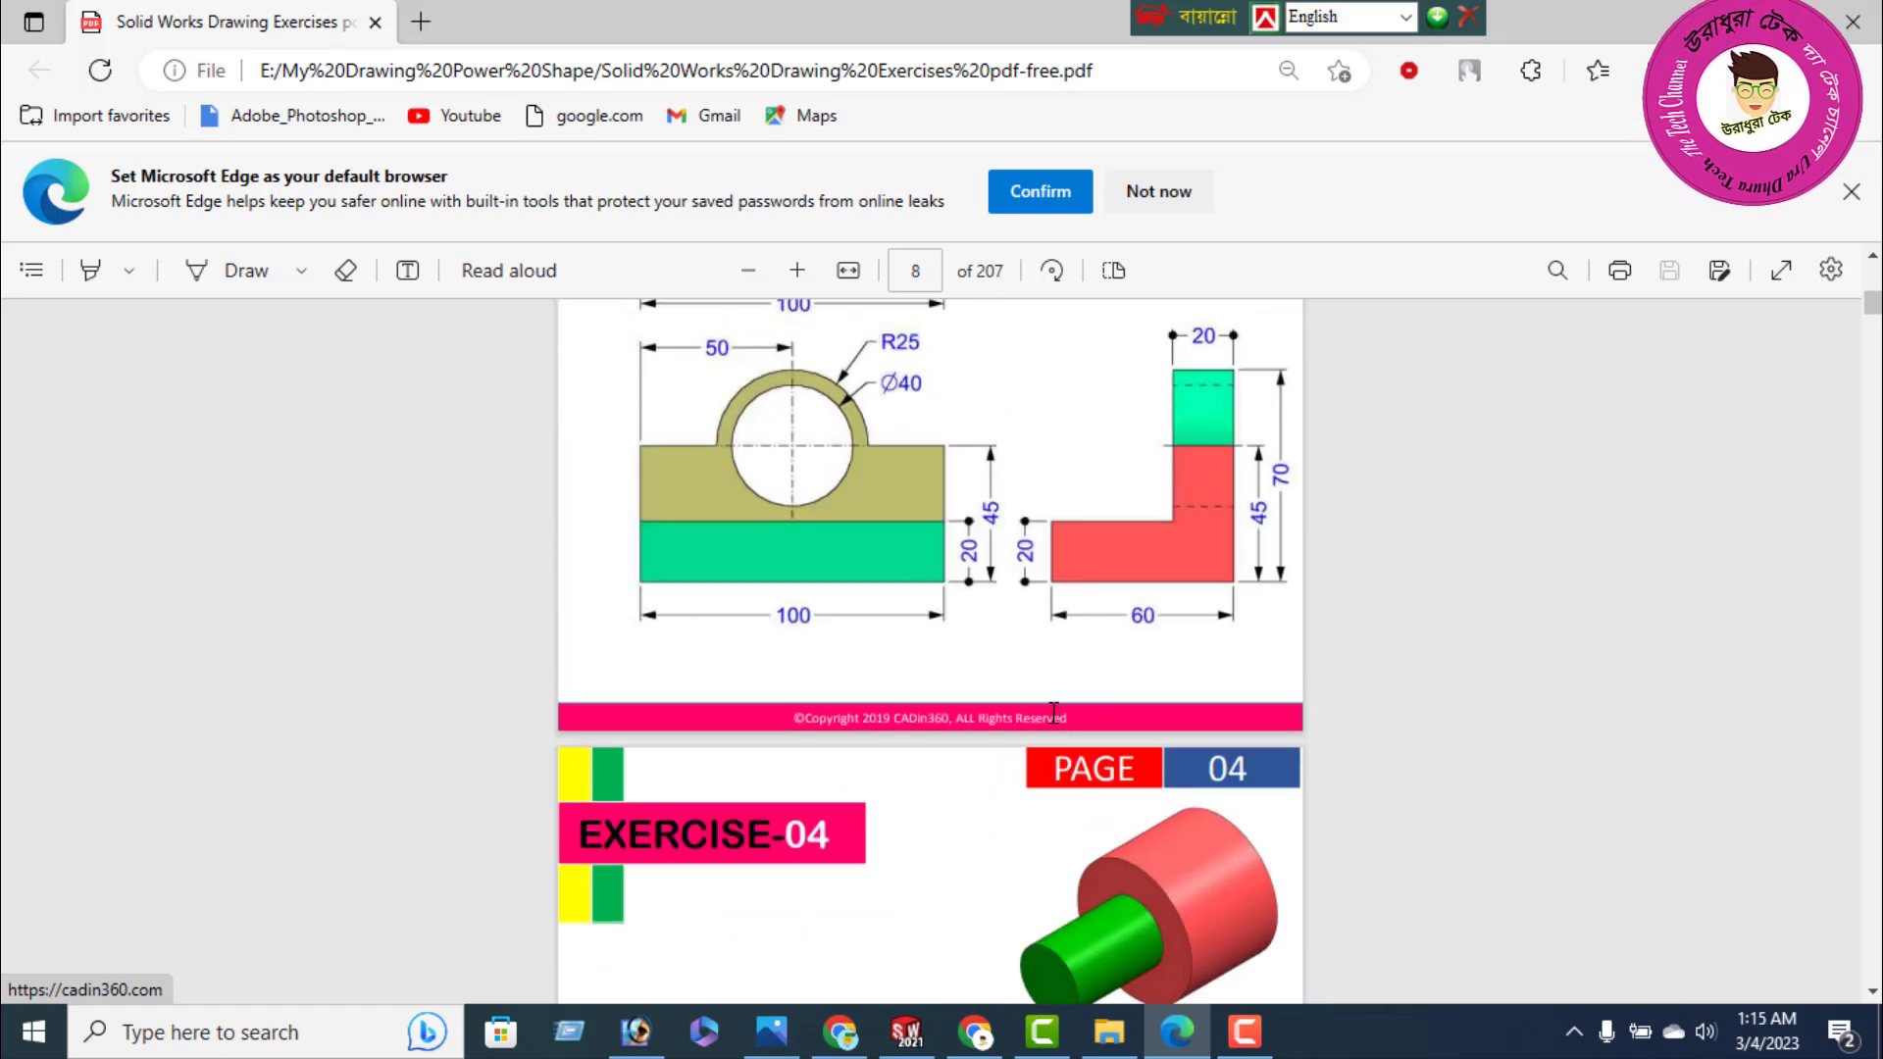
scroll(1054, 724, "up", 10)
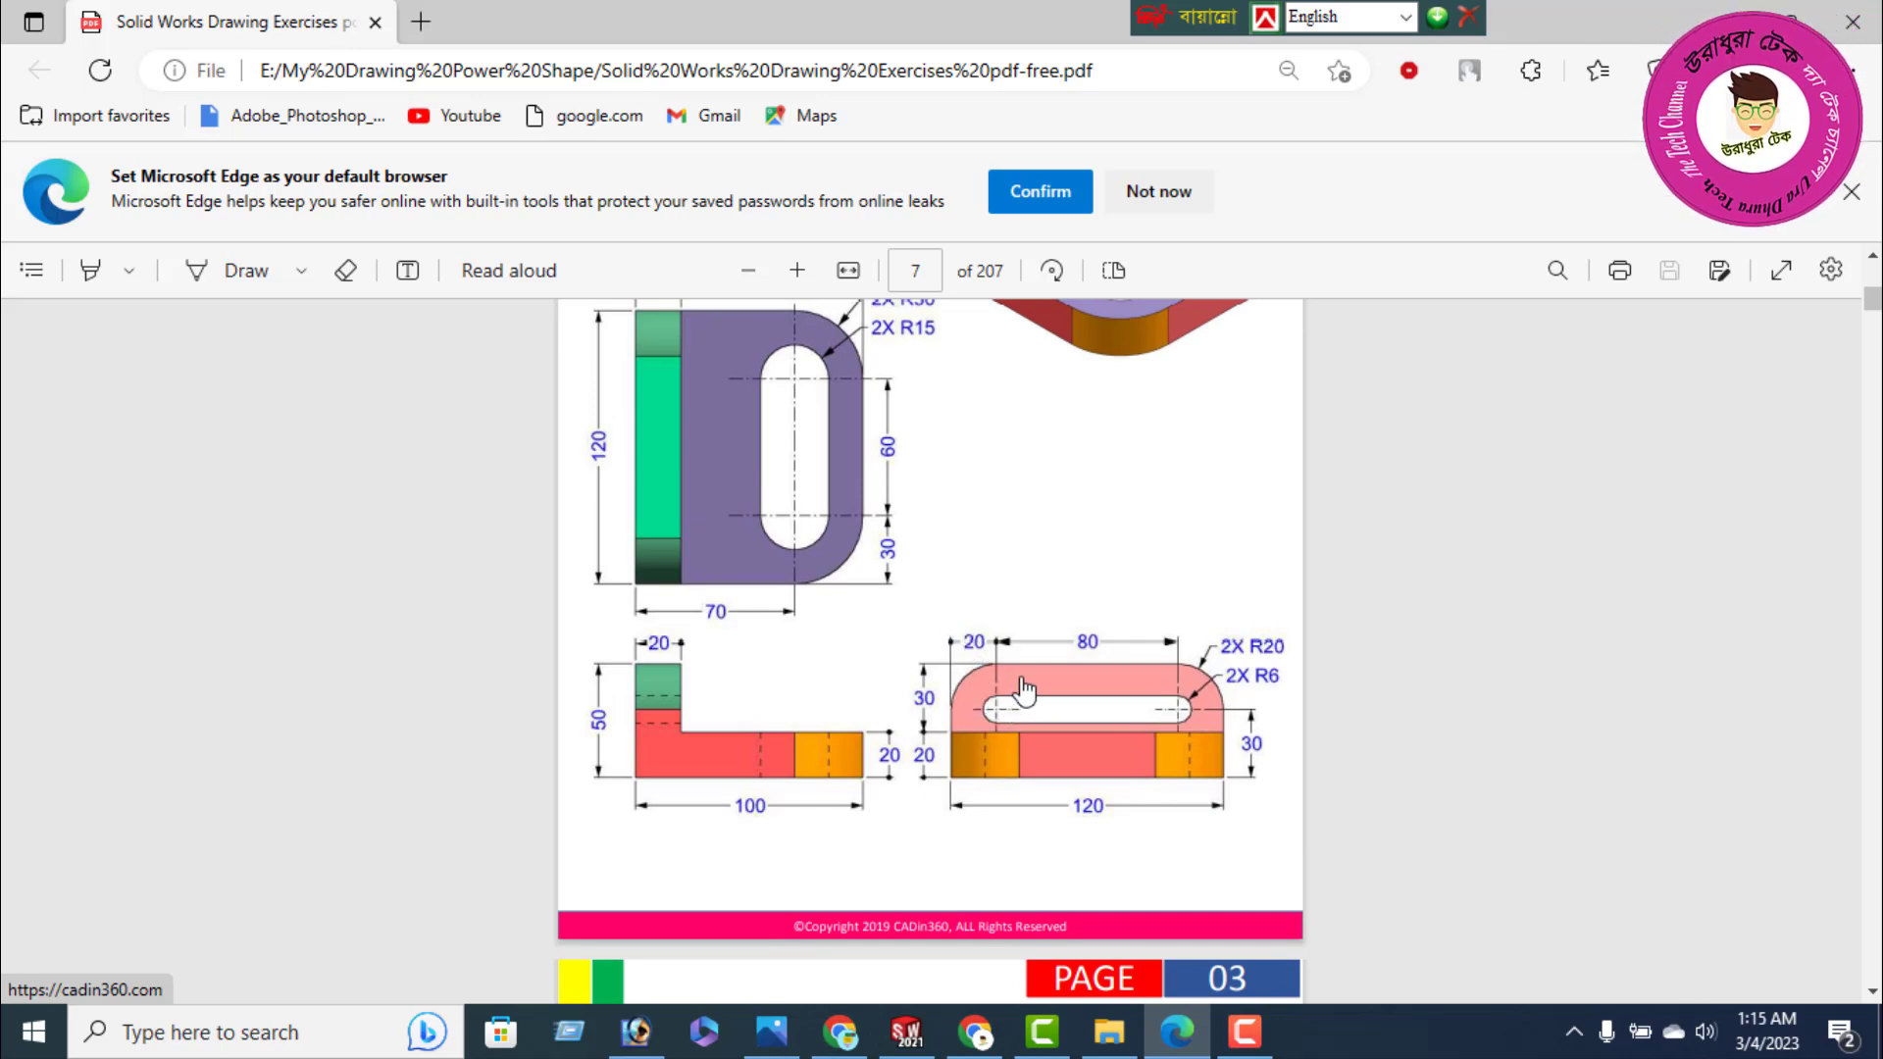
scroll(1064, 706, "up", 6)
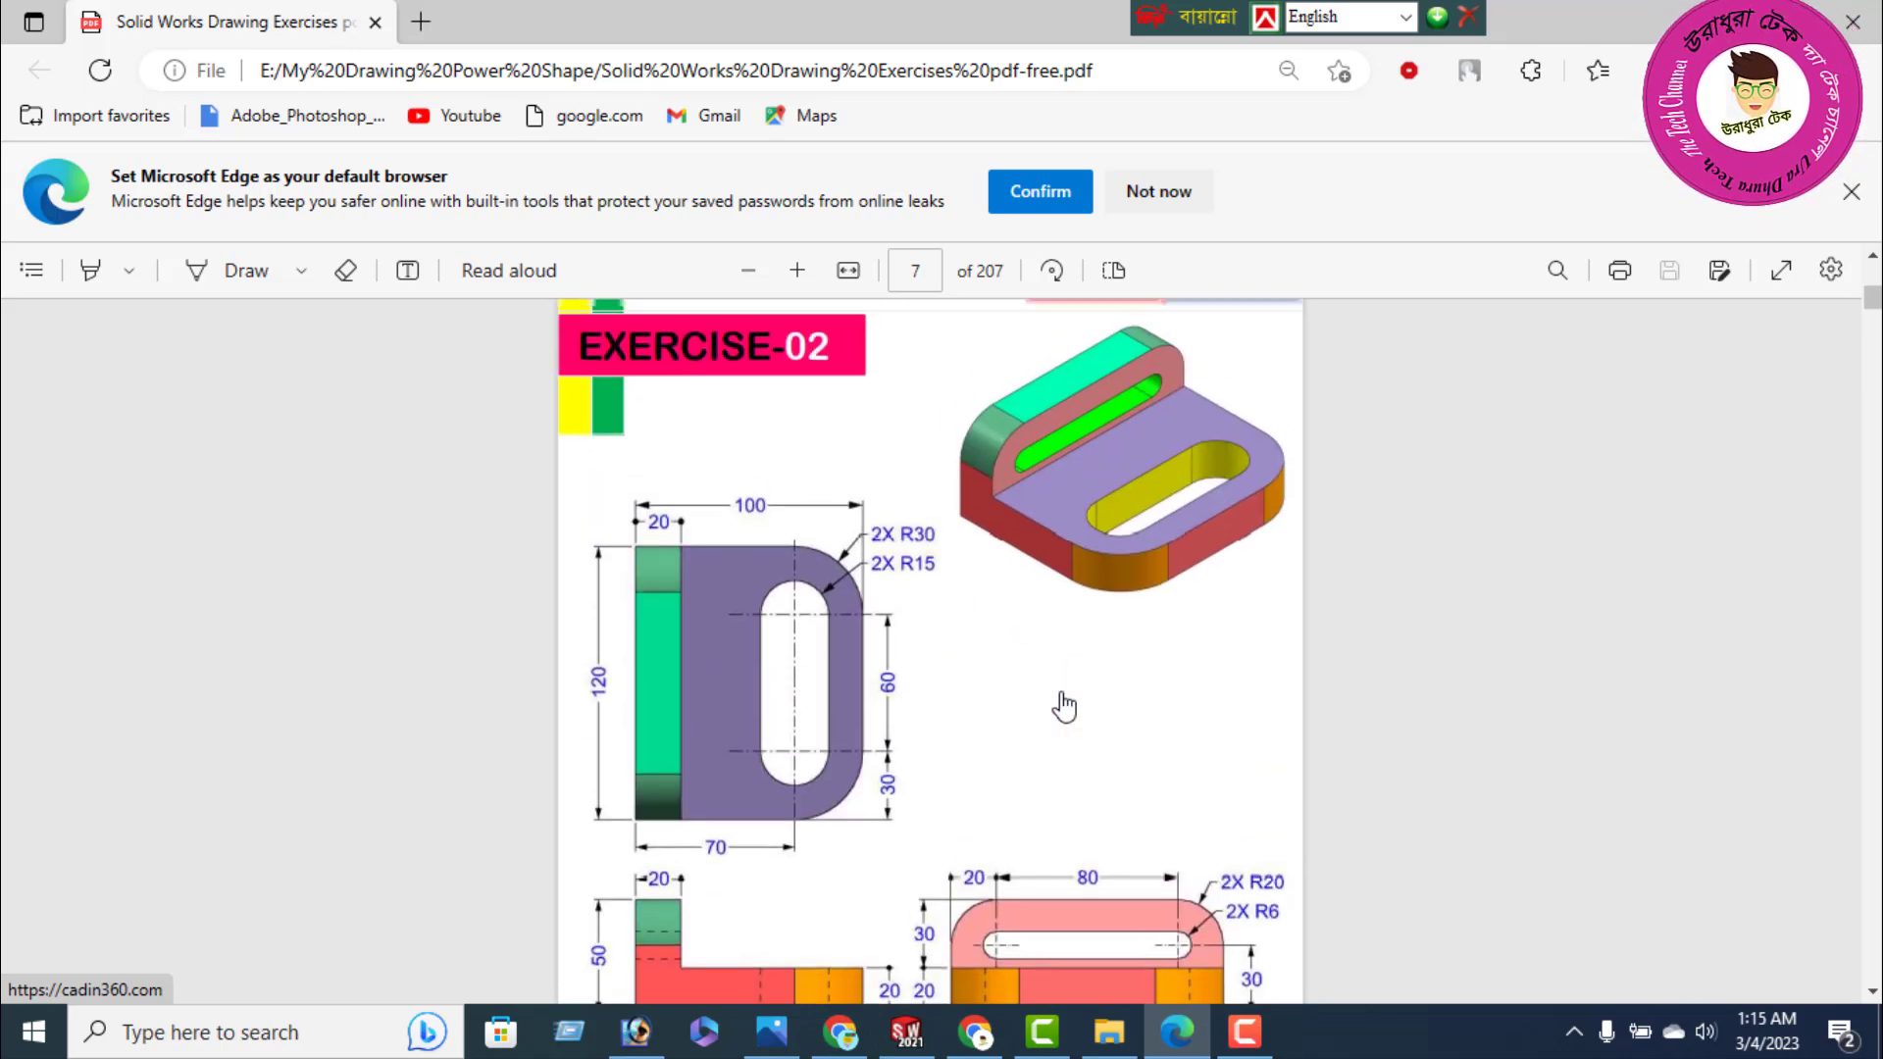
scroll(1065, 706, "down", 7)
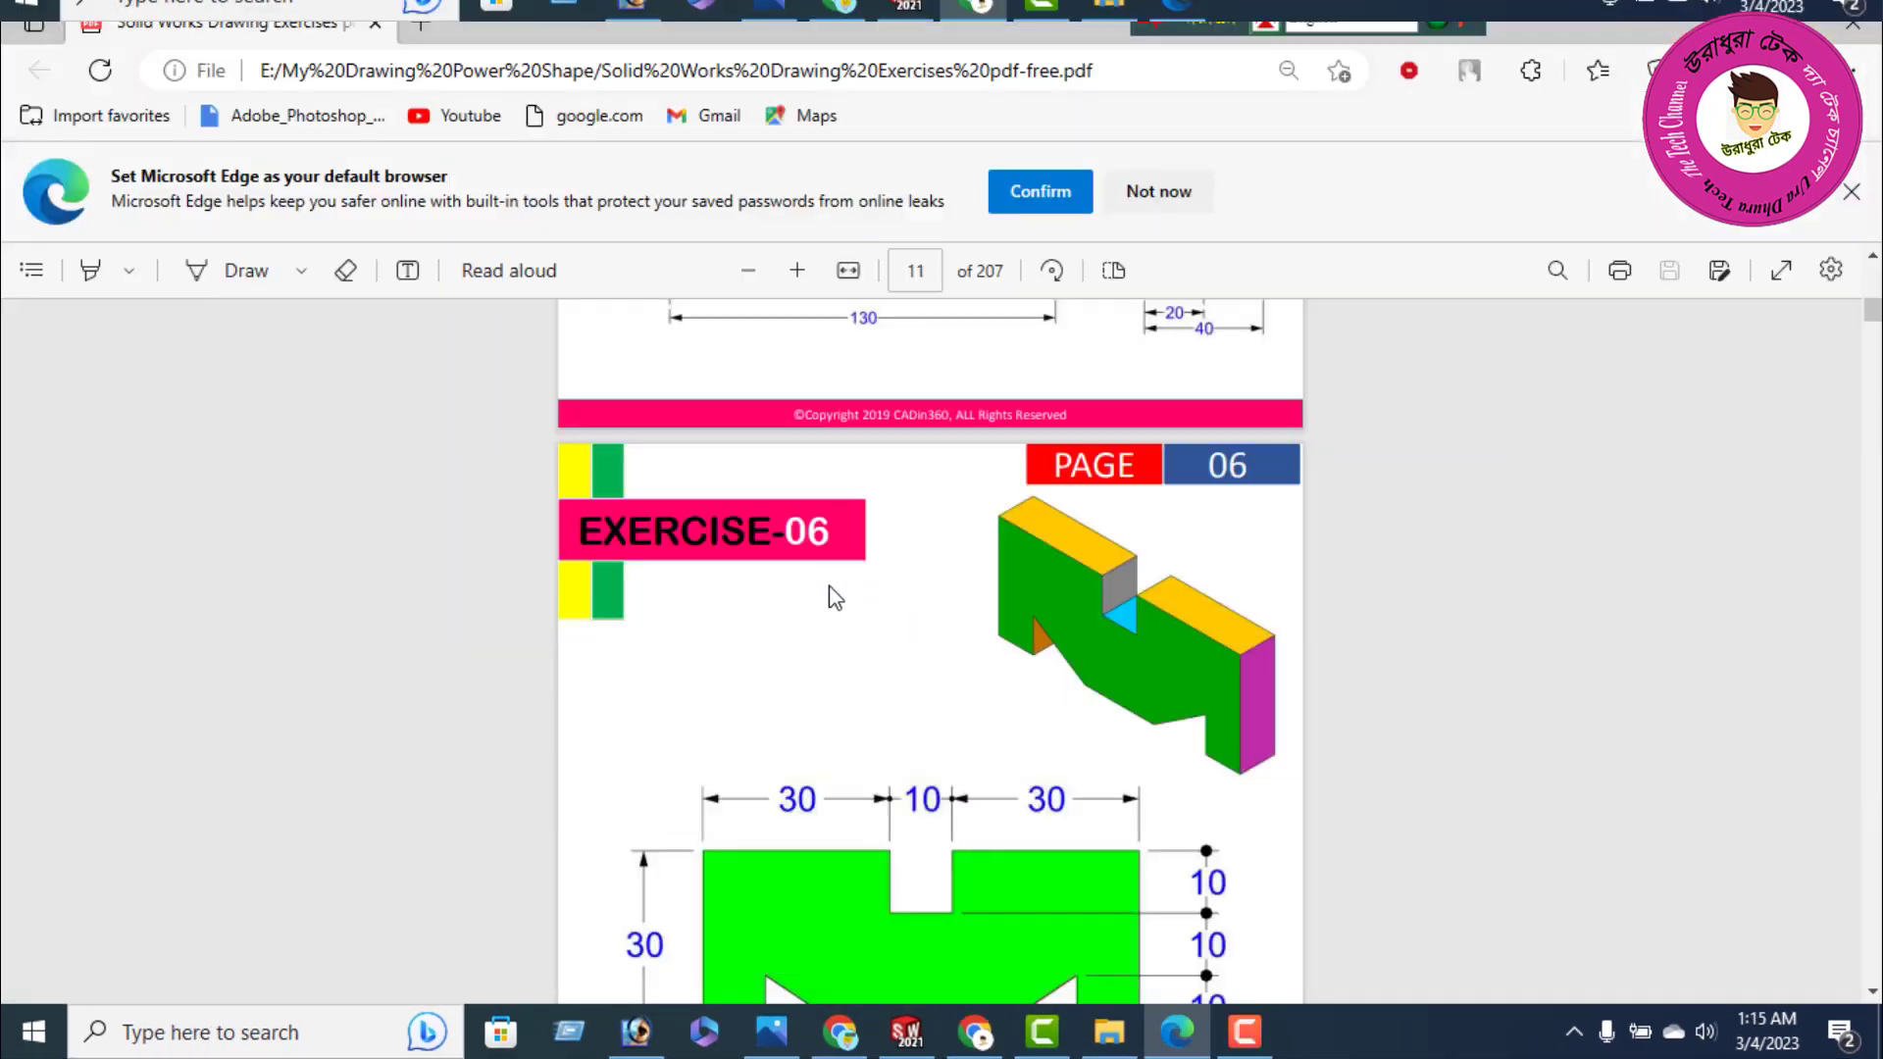
scroll(867, 639, "down", 8)
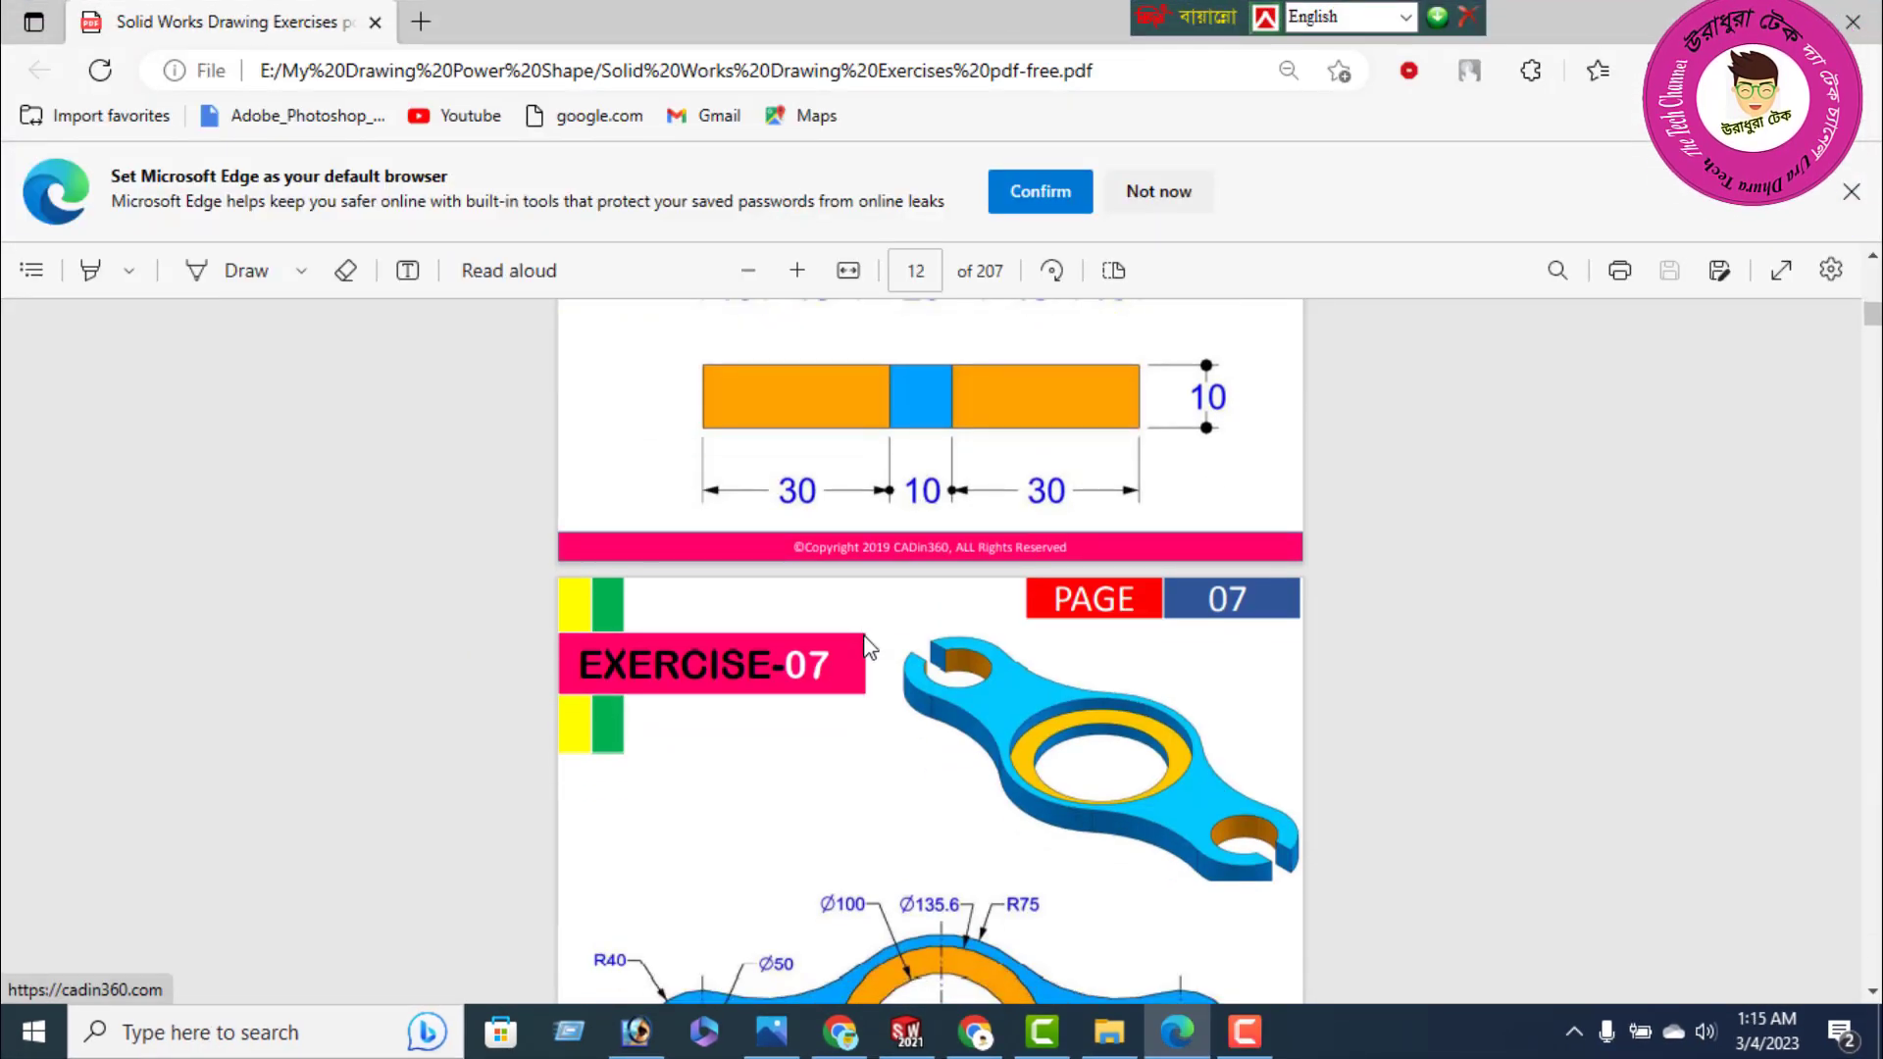
scroll(912, 704, "up", 15)
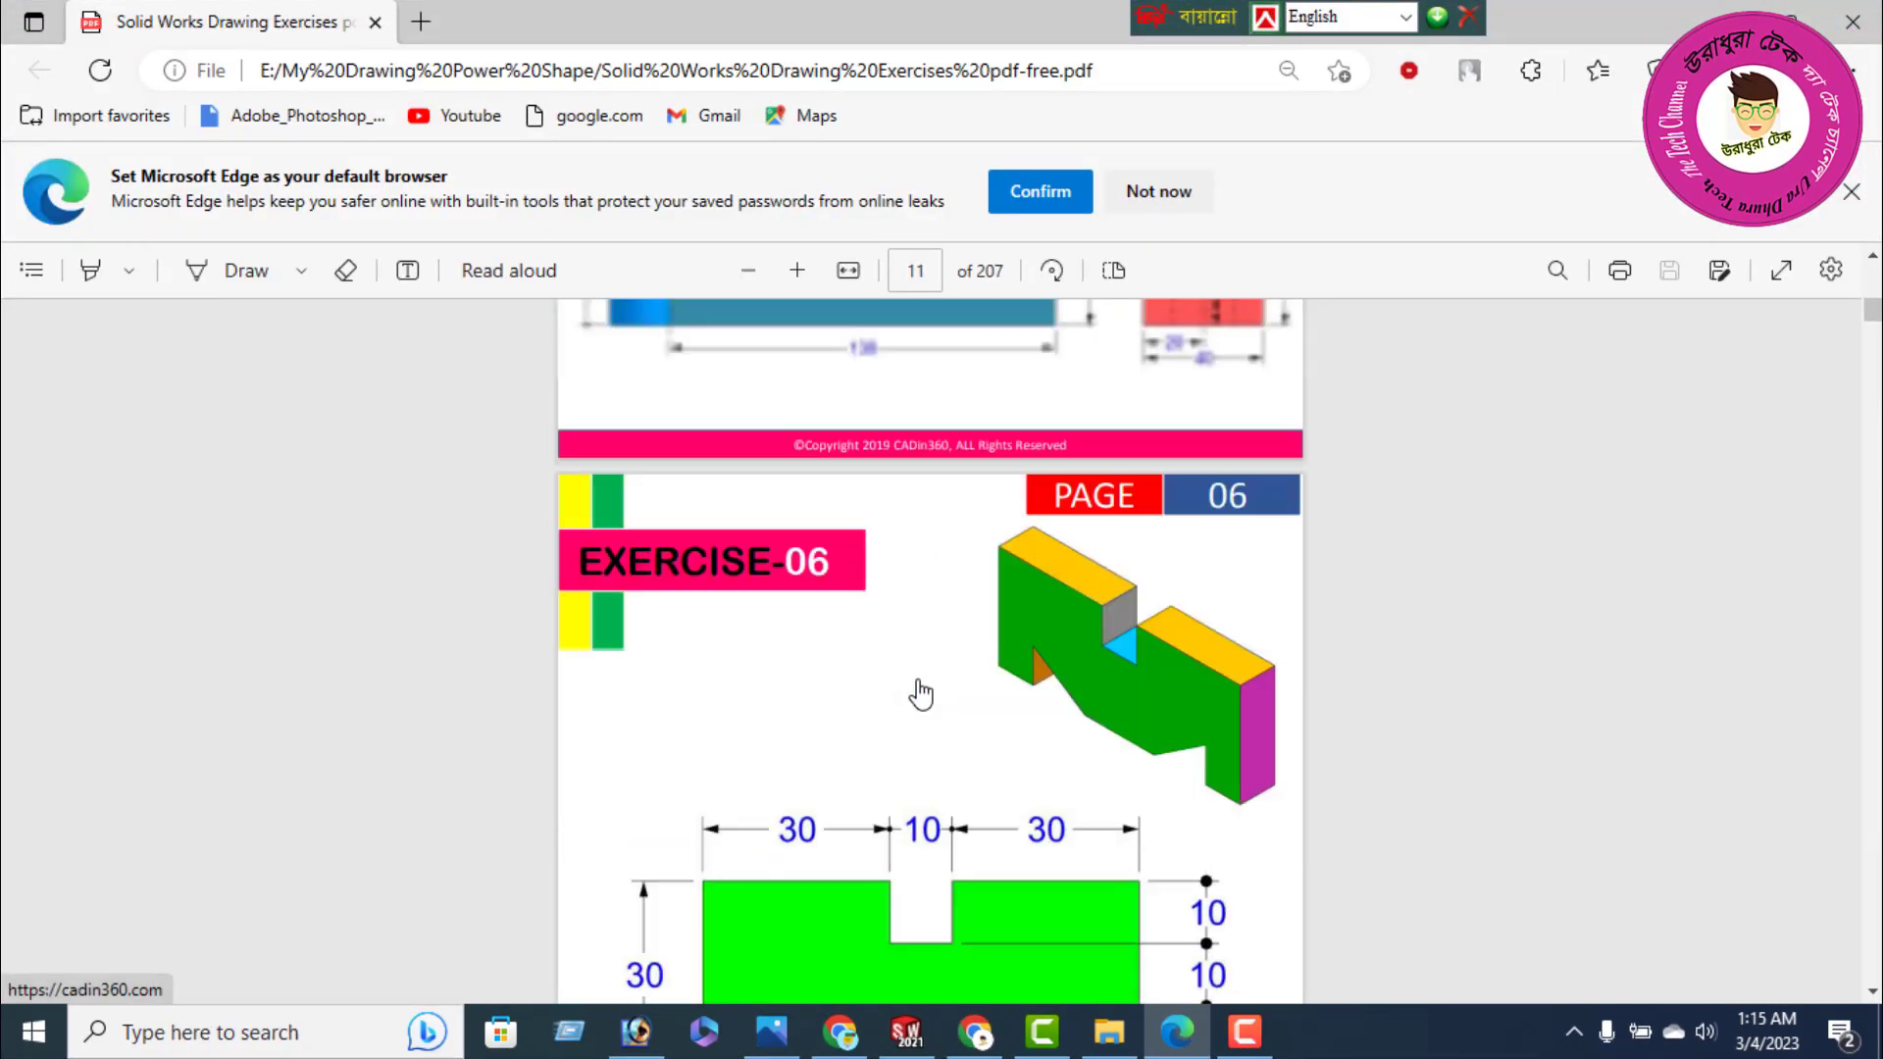
left_click_drag(1870, 324, 1870, 279)
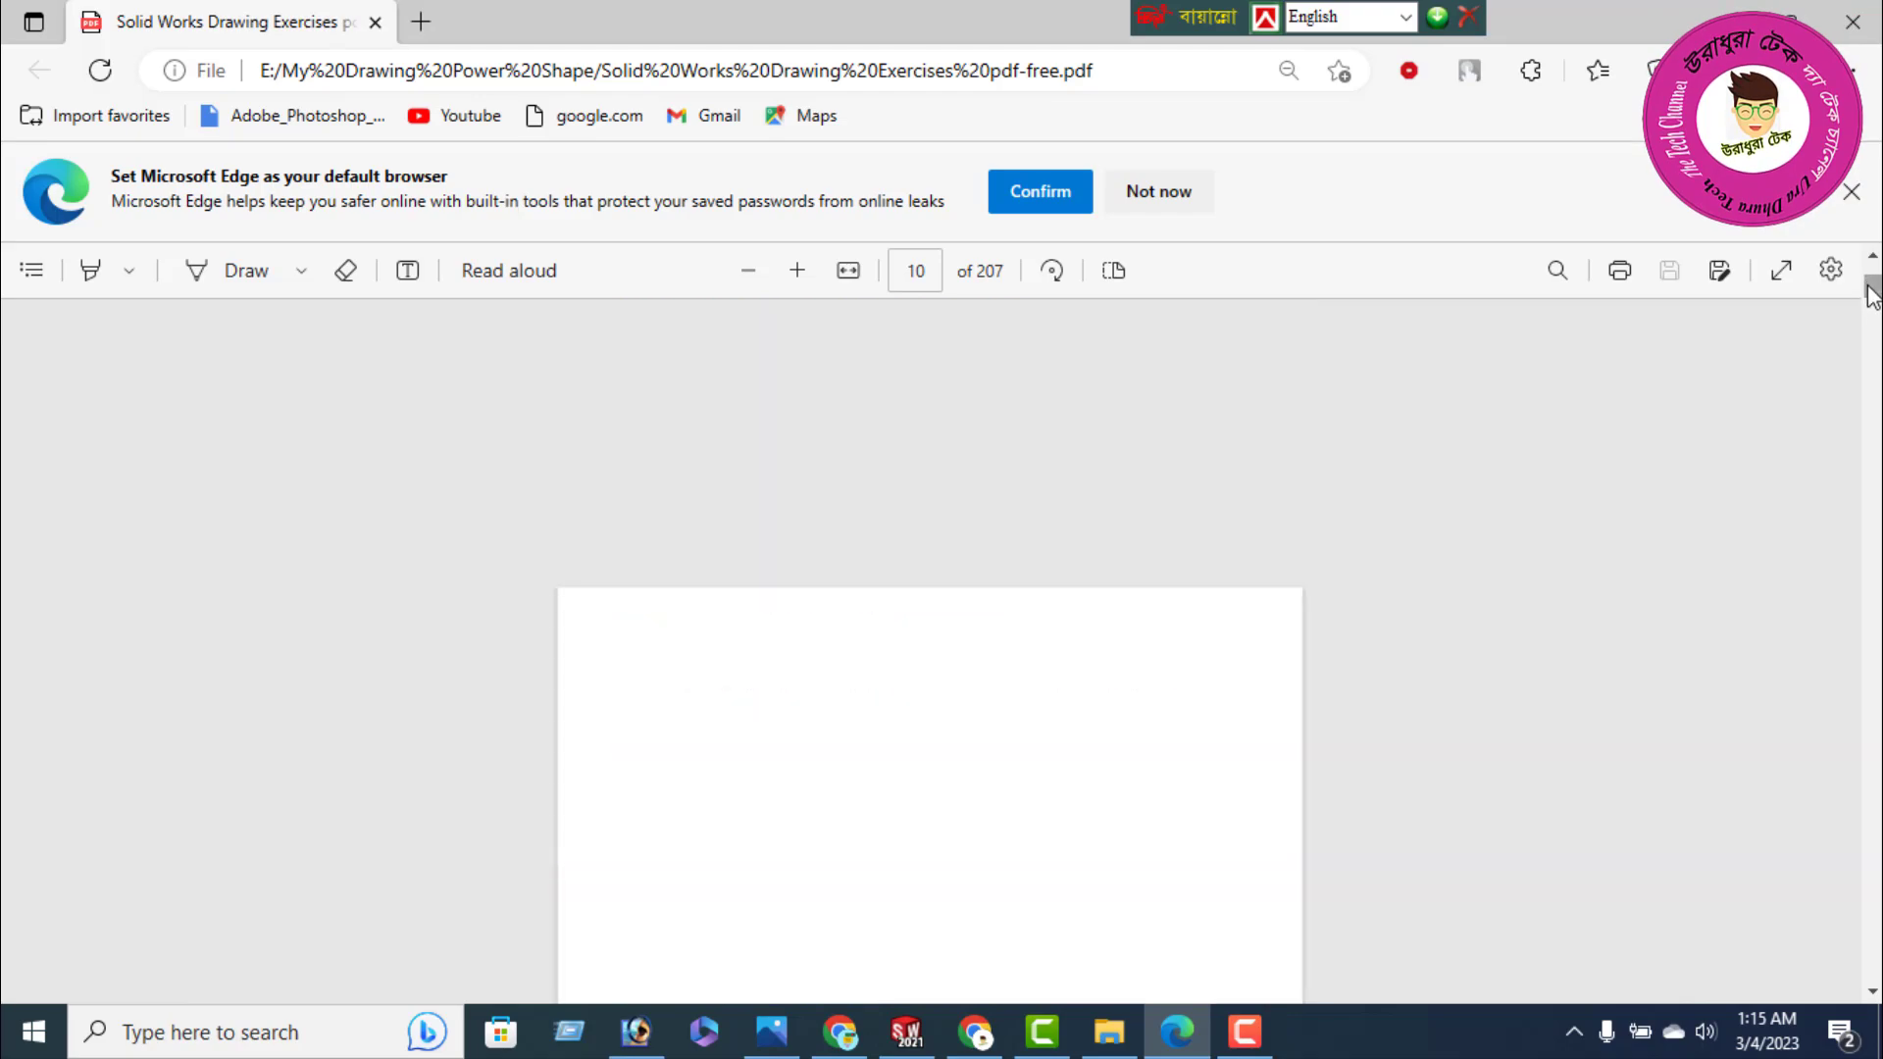
scroll(994, 650, "down", 5)
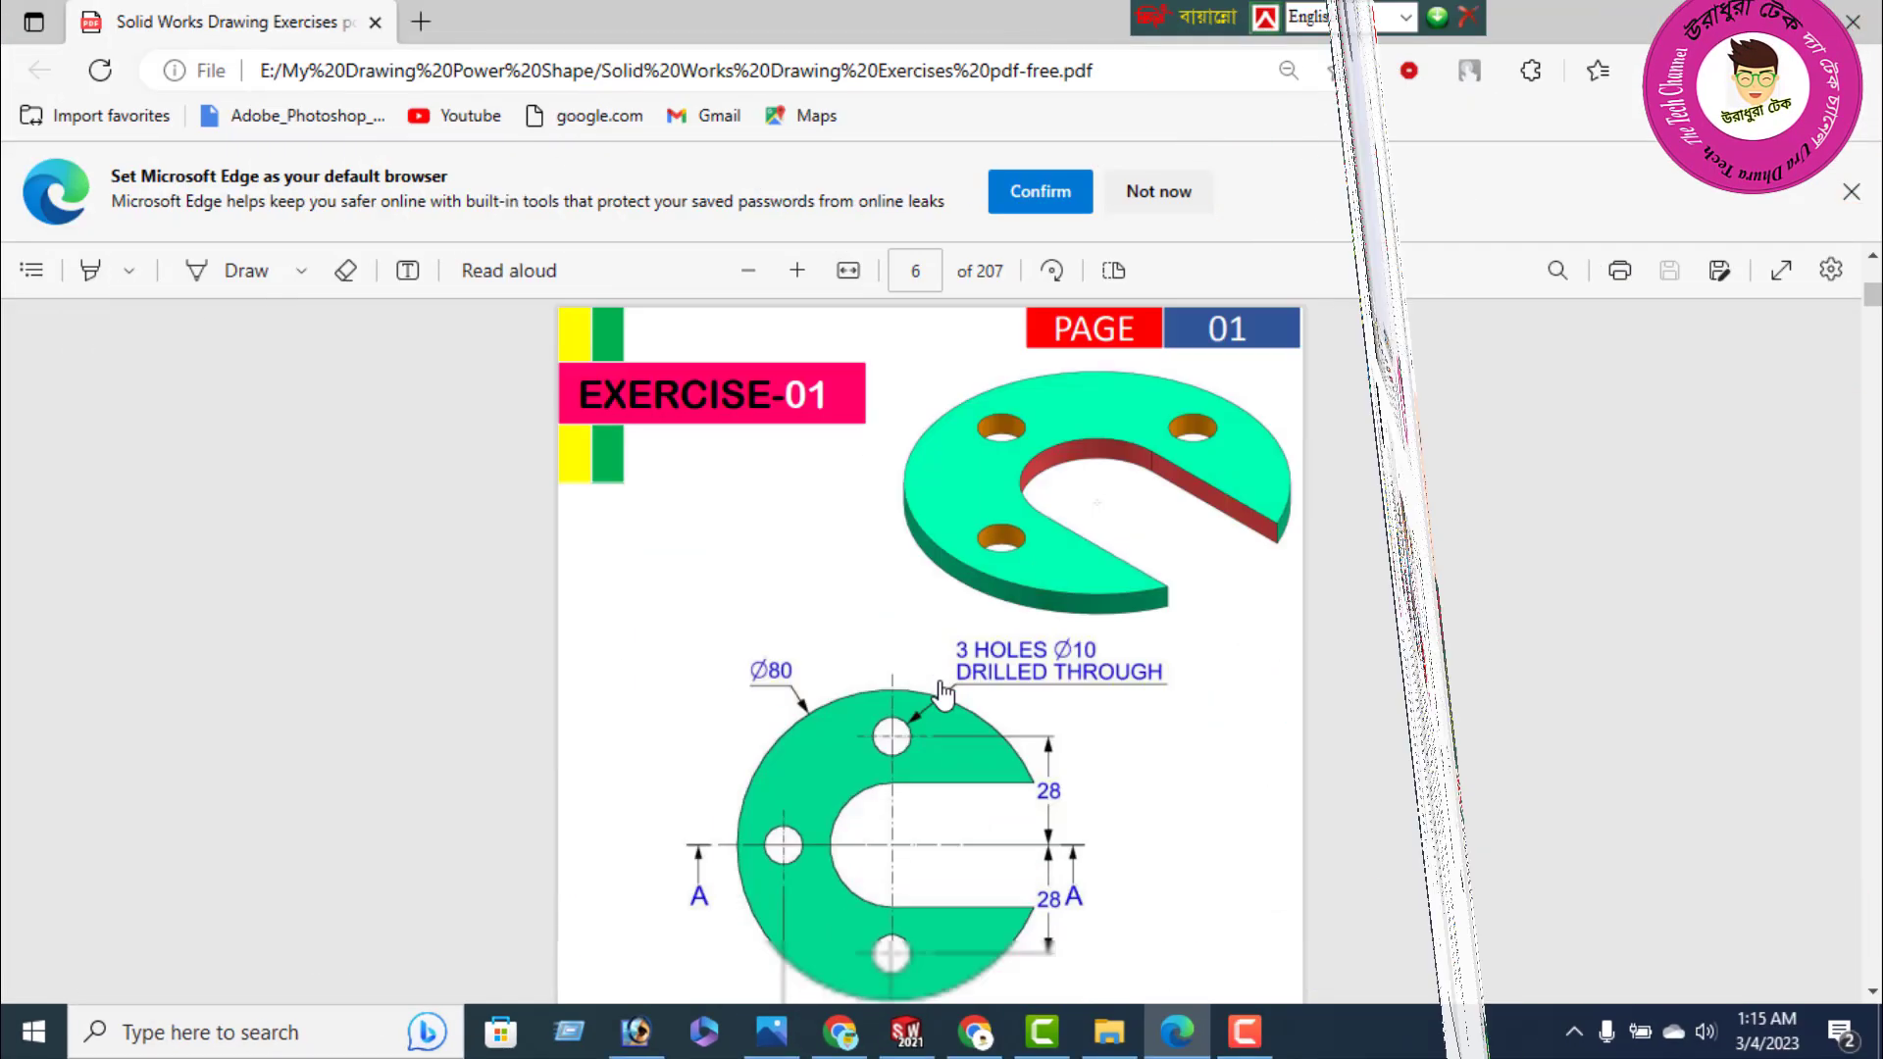
scroll(922, 600, "down", 5)
scroll(981, 632, "down", 10)
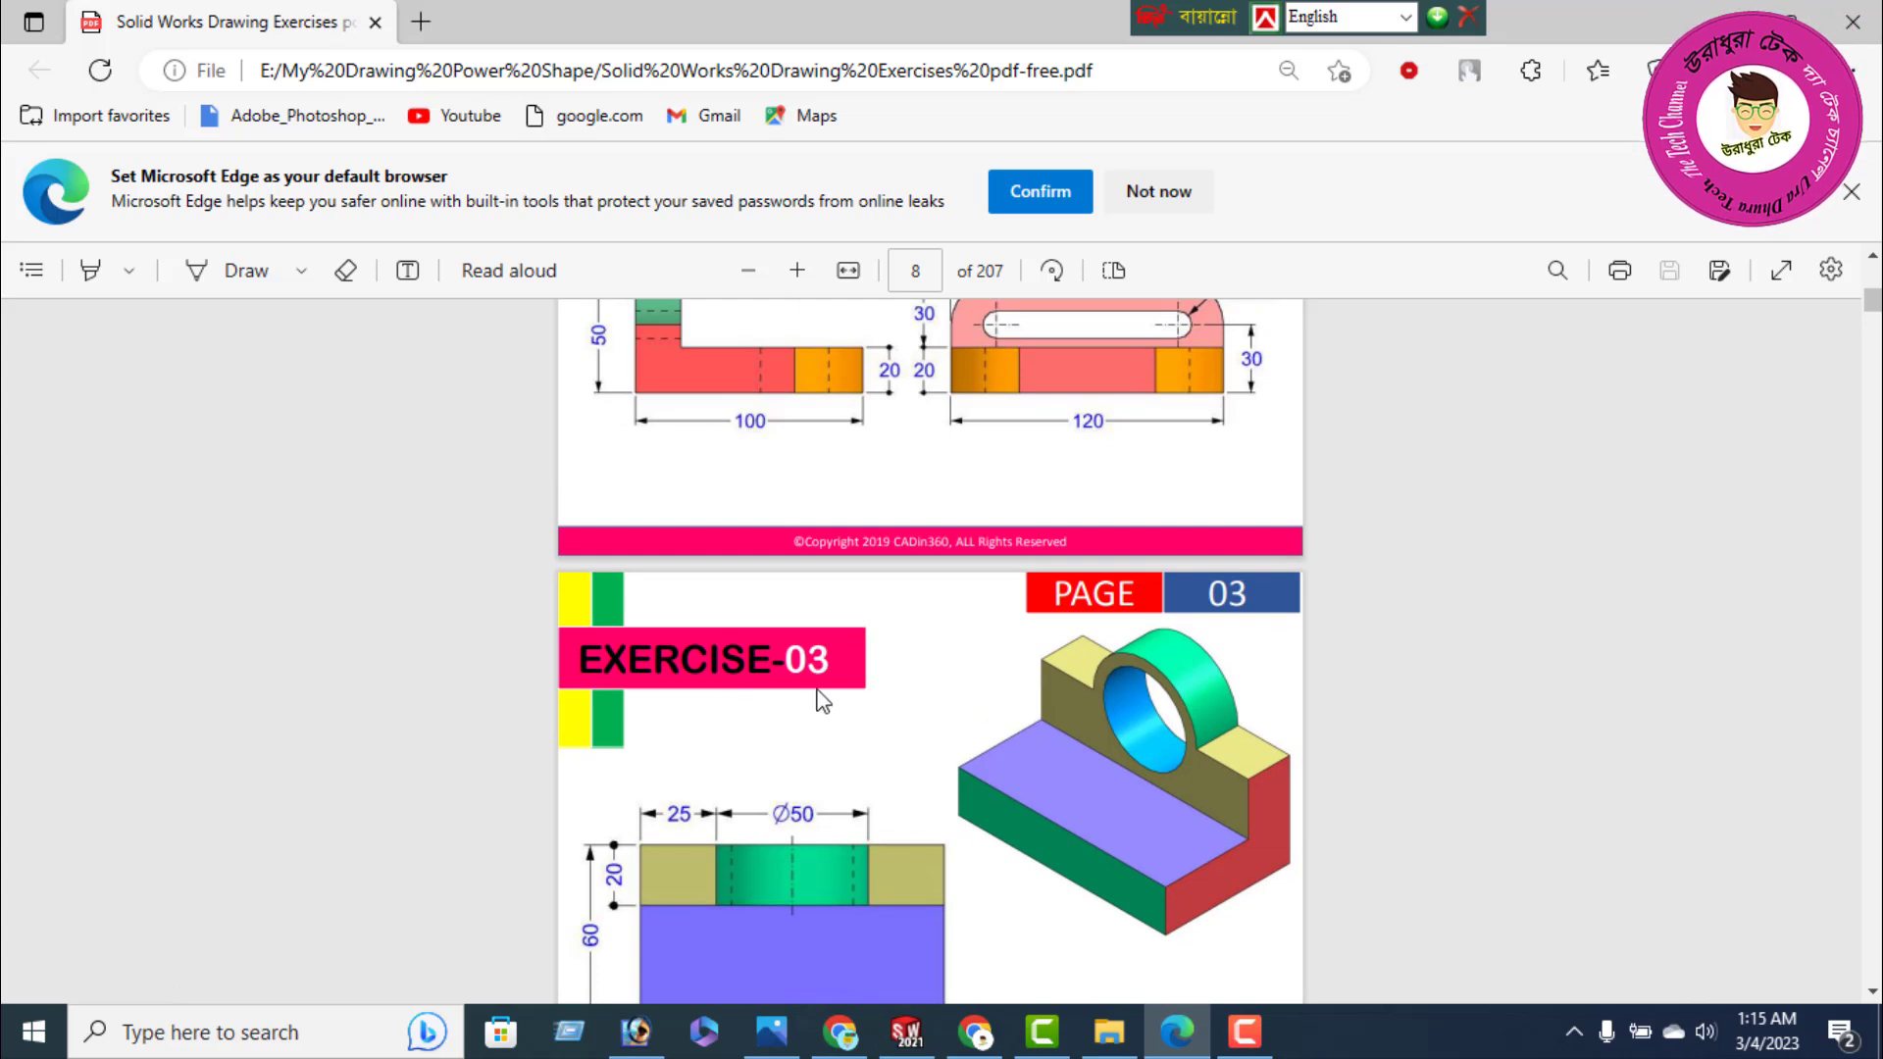
Examine the isometric, top, front and side views and dimensions of the Exercise-03 bracket drawing
scroll(824, 701, "down", 2)
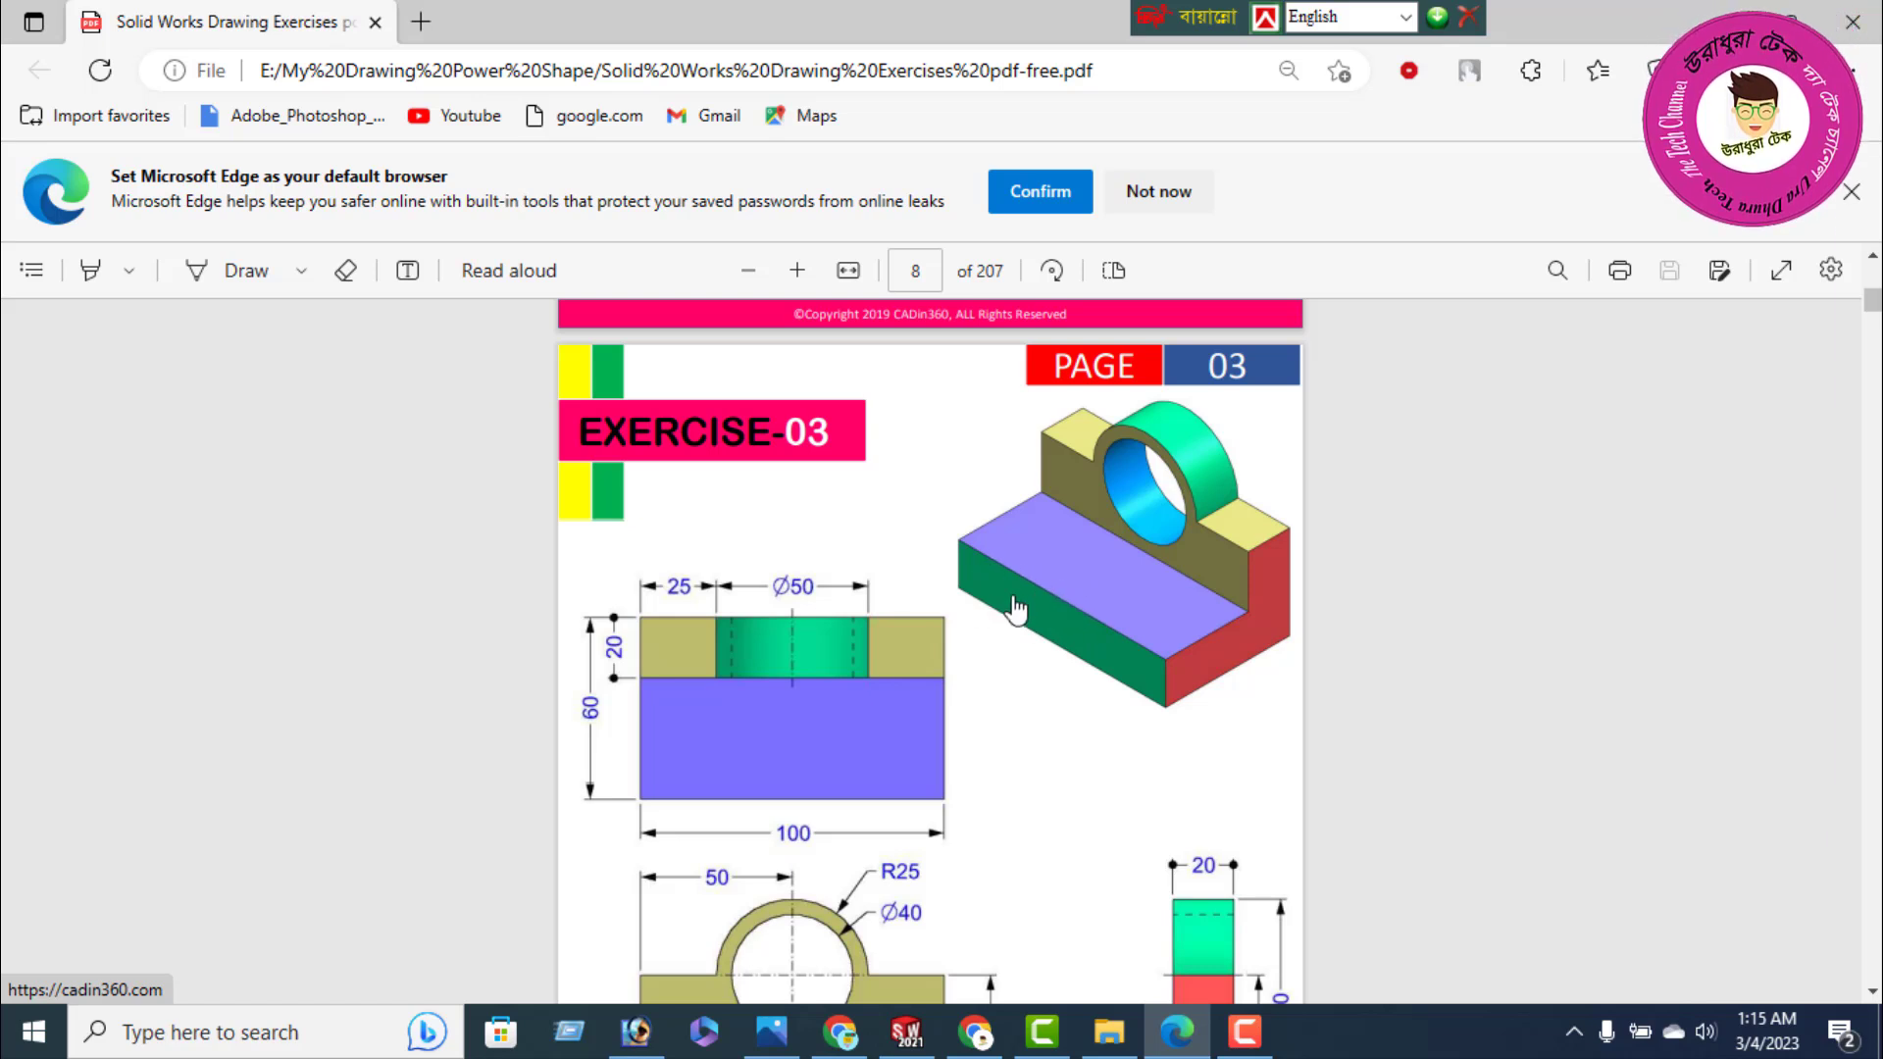
scroll(1045, 683, "down", 1)
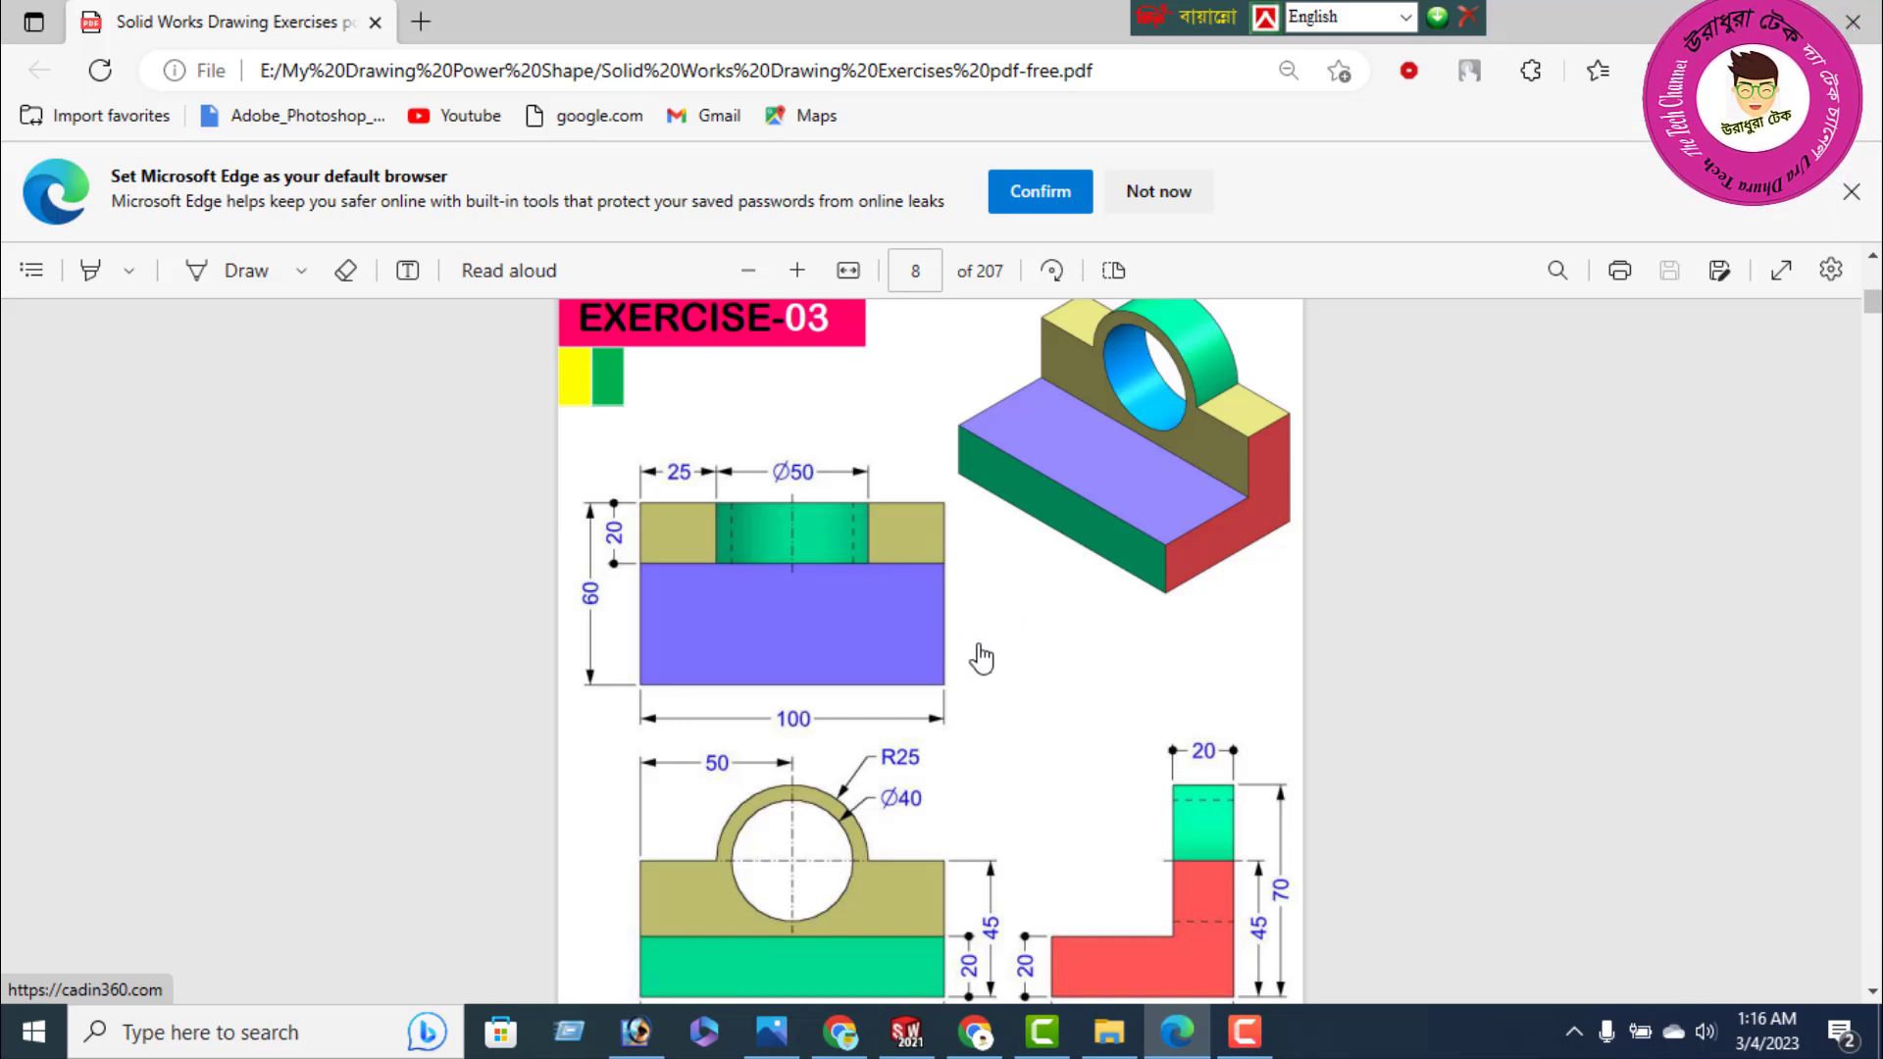
scroll(954, 687, "down", 2)
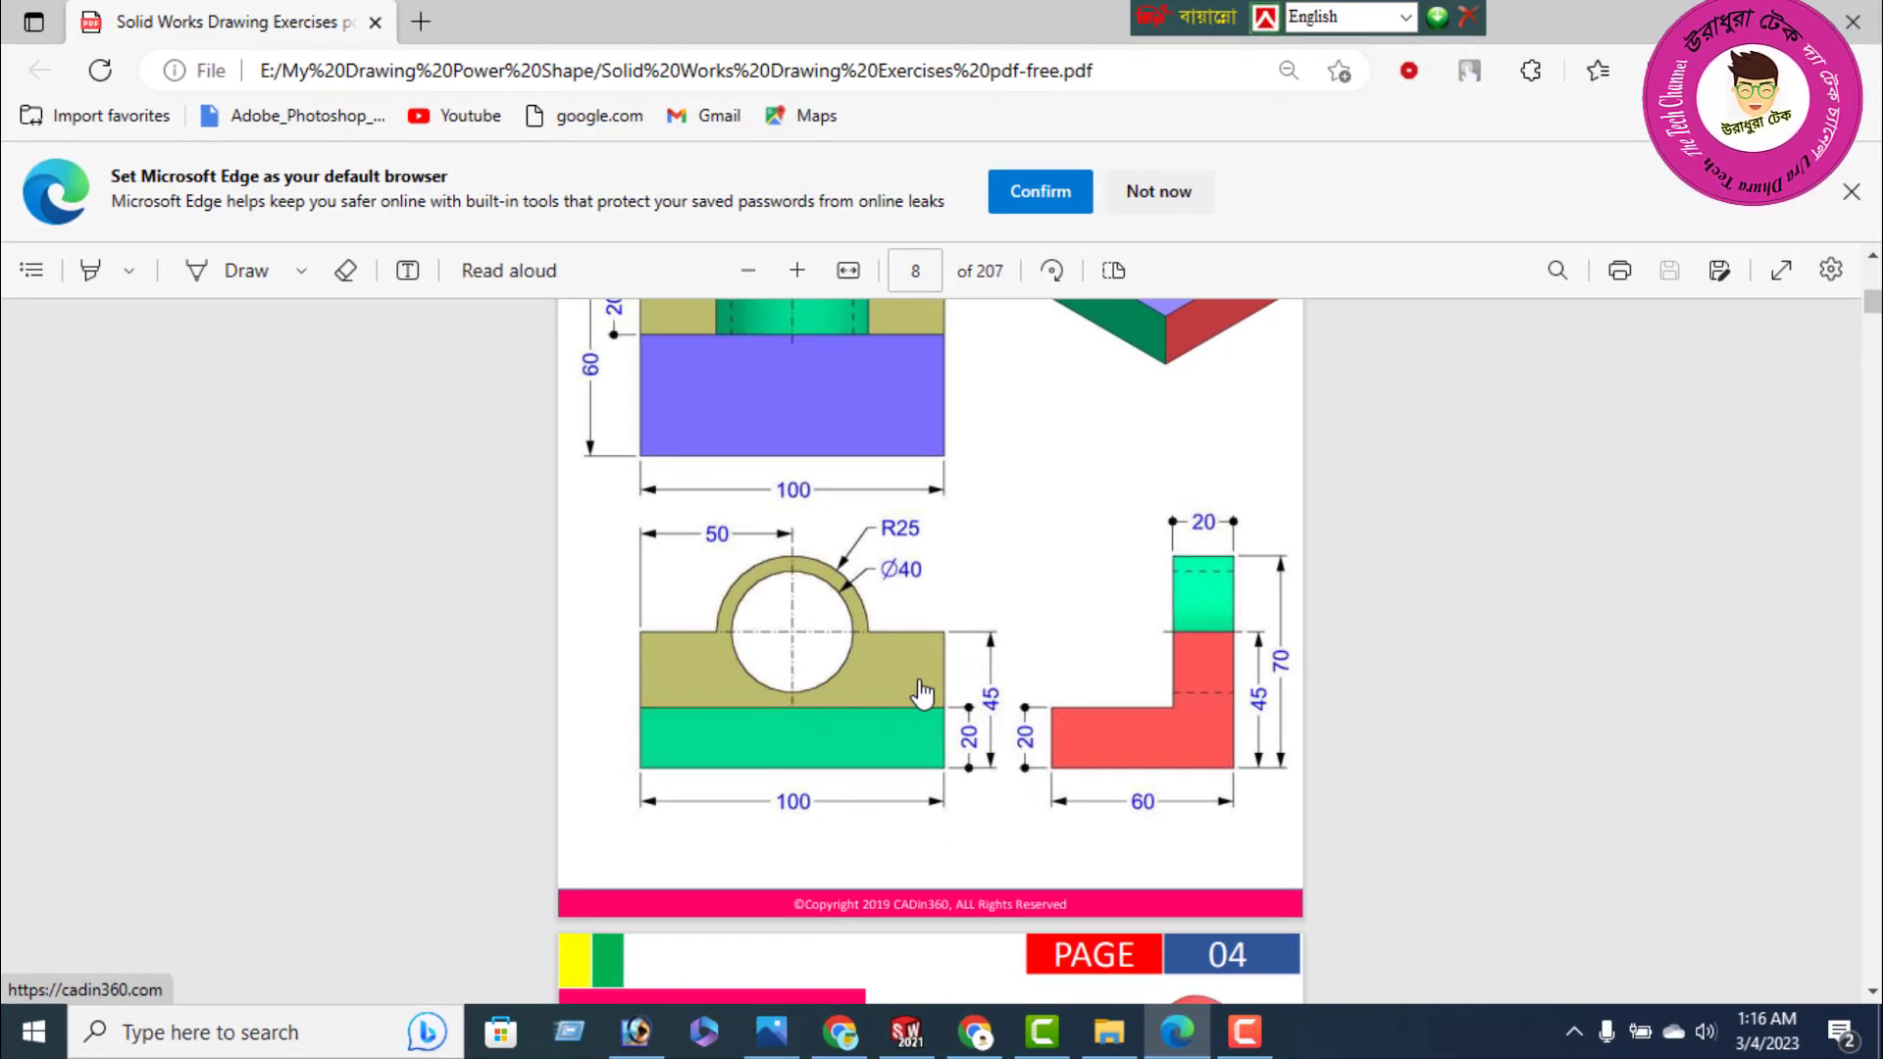
scroll(954, 596, "up", 3)
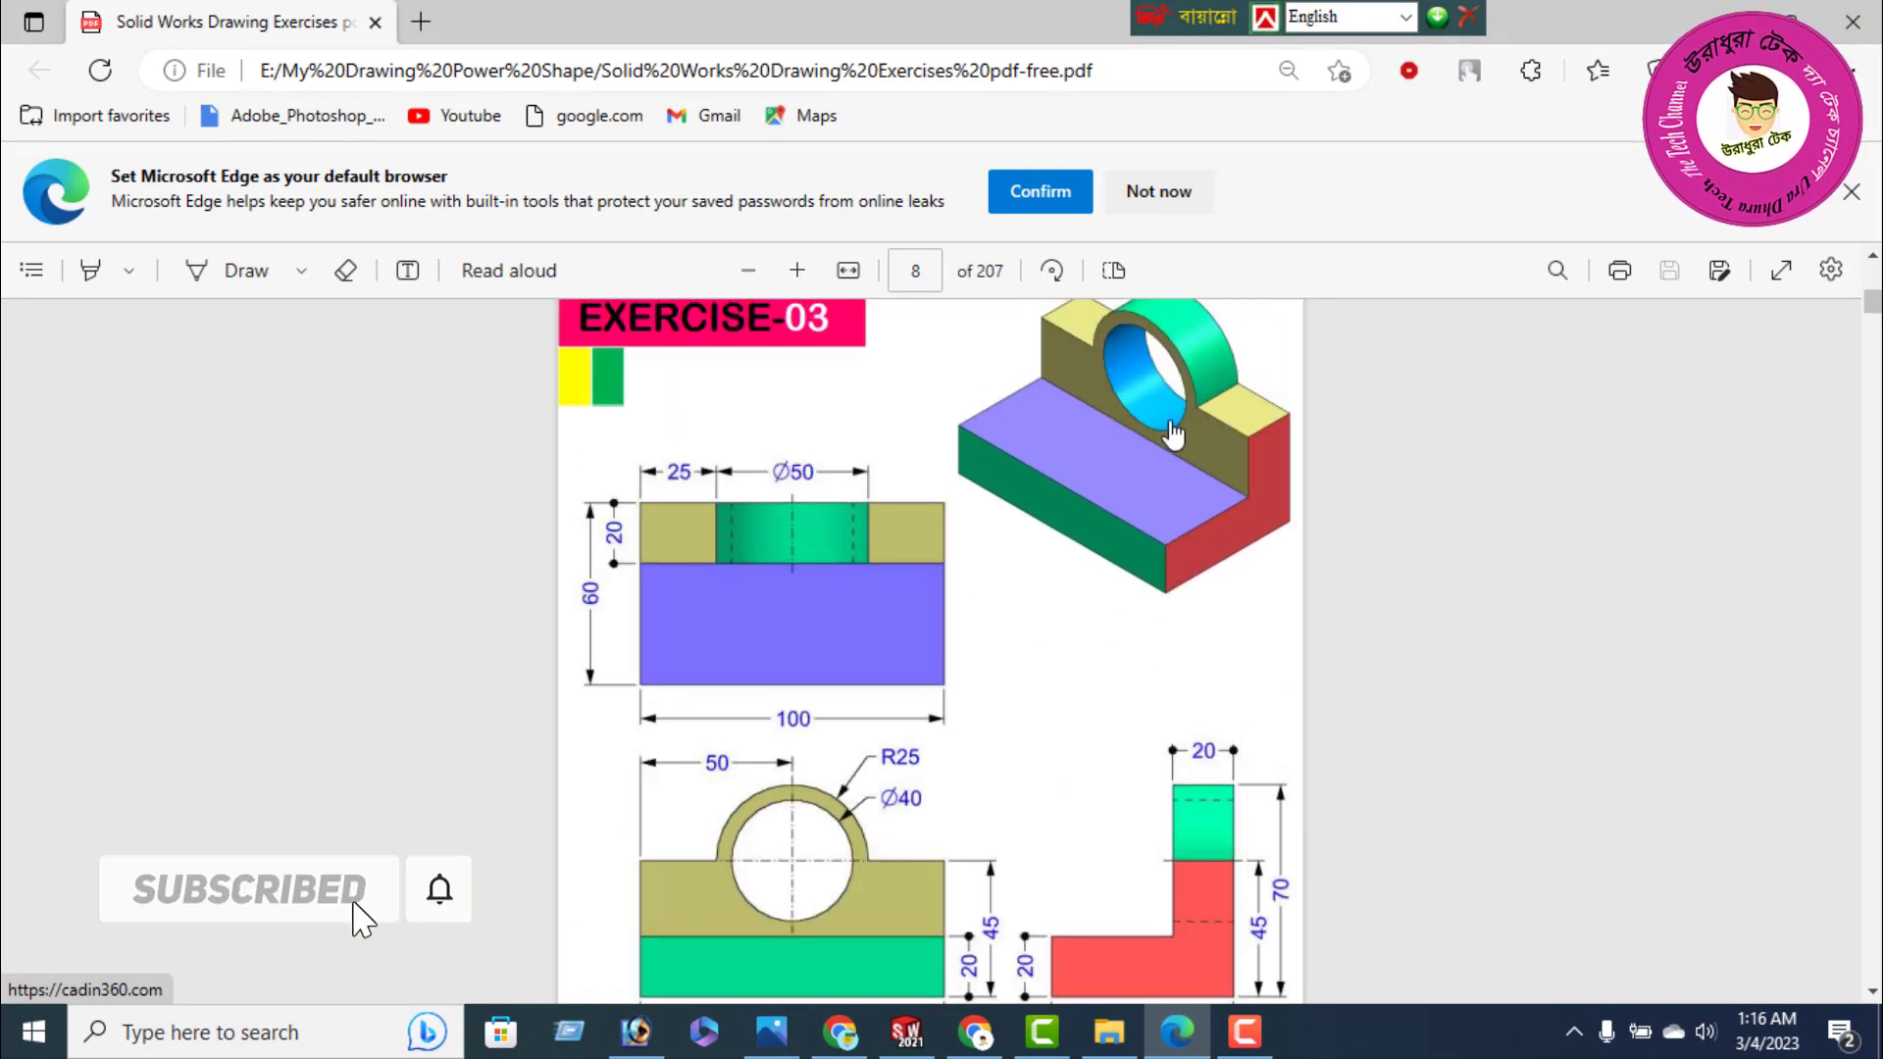
scroll(1009, 661, "down", 3)
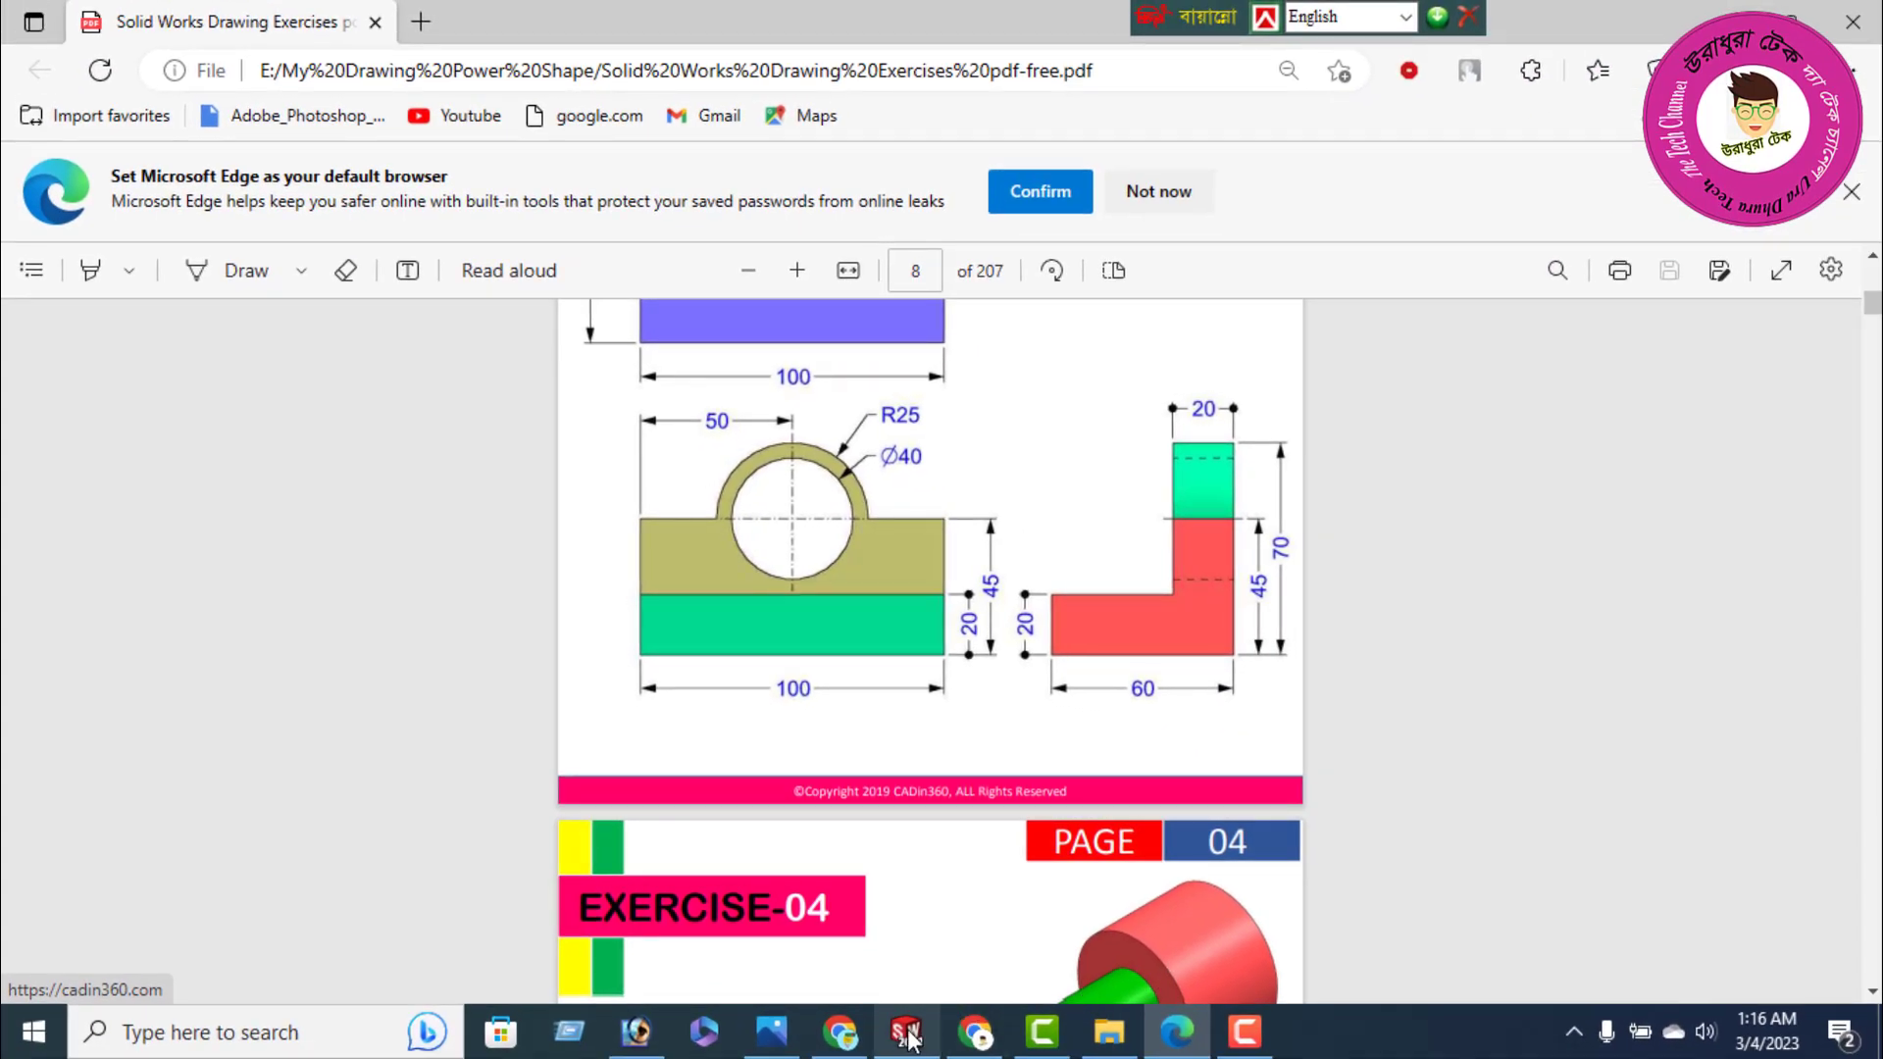
Switch to SOLIDWORKS and start a new sketch on the Top Plane of the part
left_click(909, 1035)
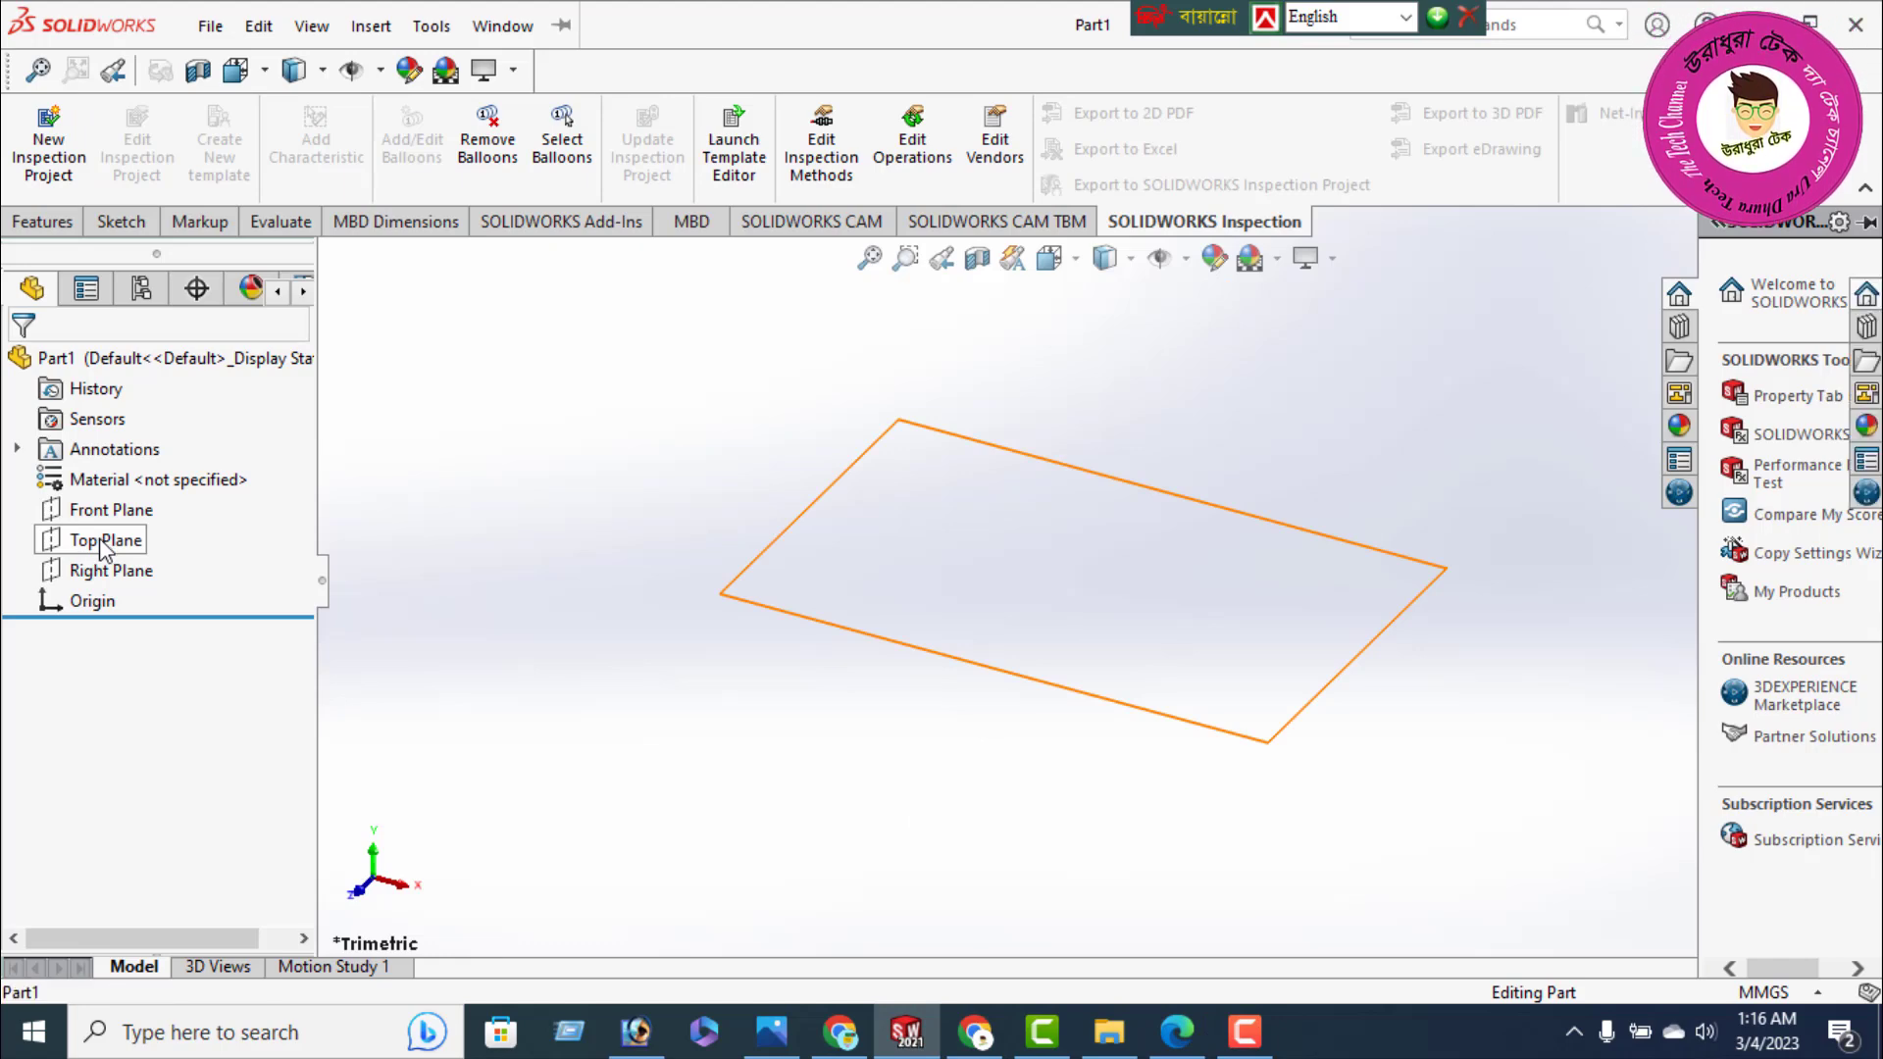
left_click(105, 542)
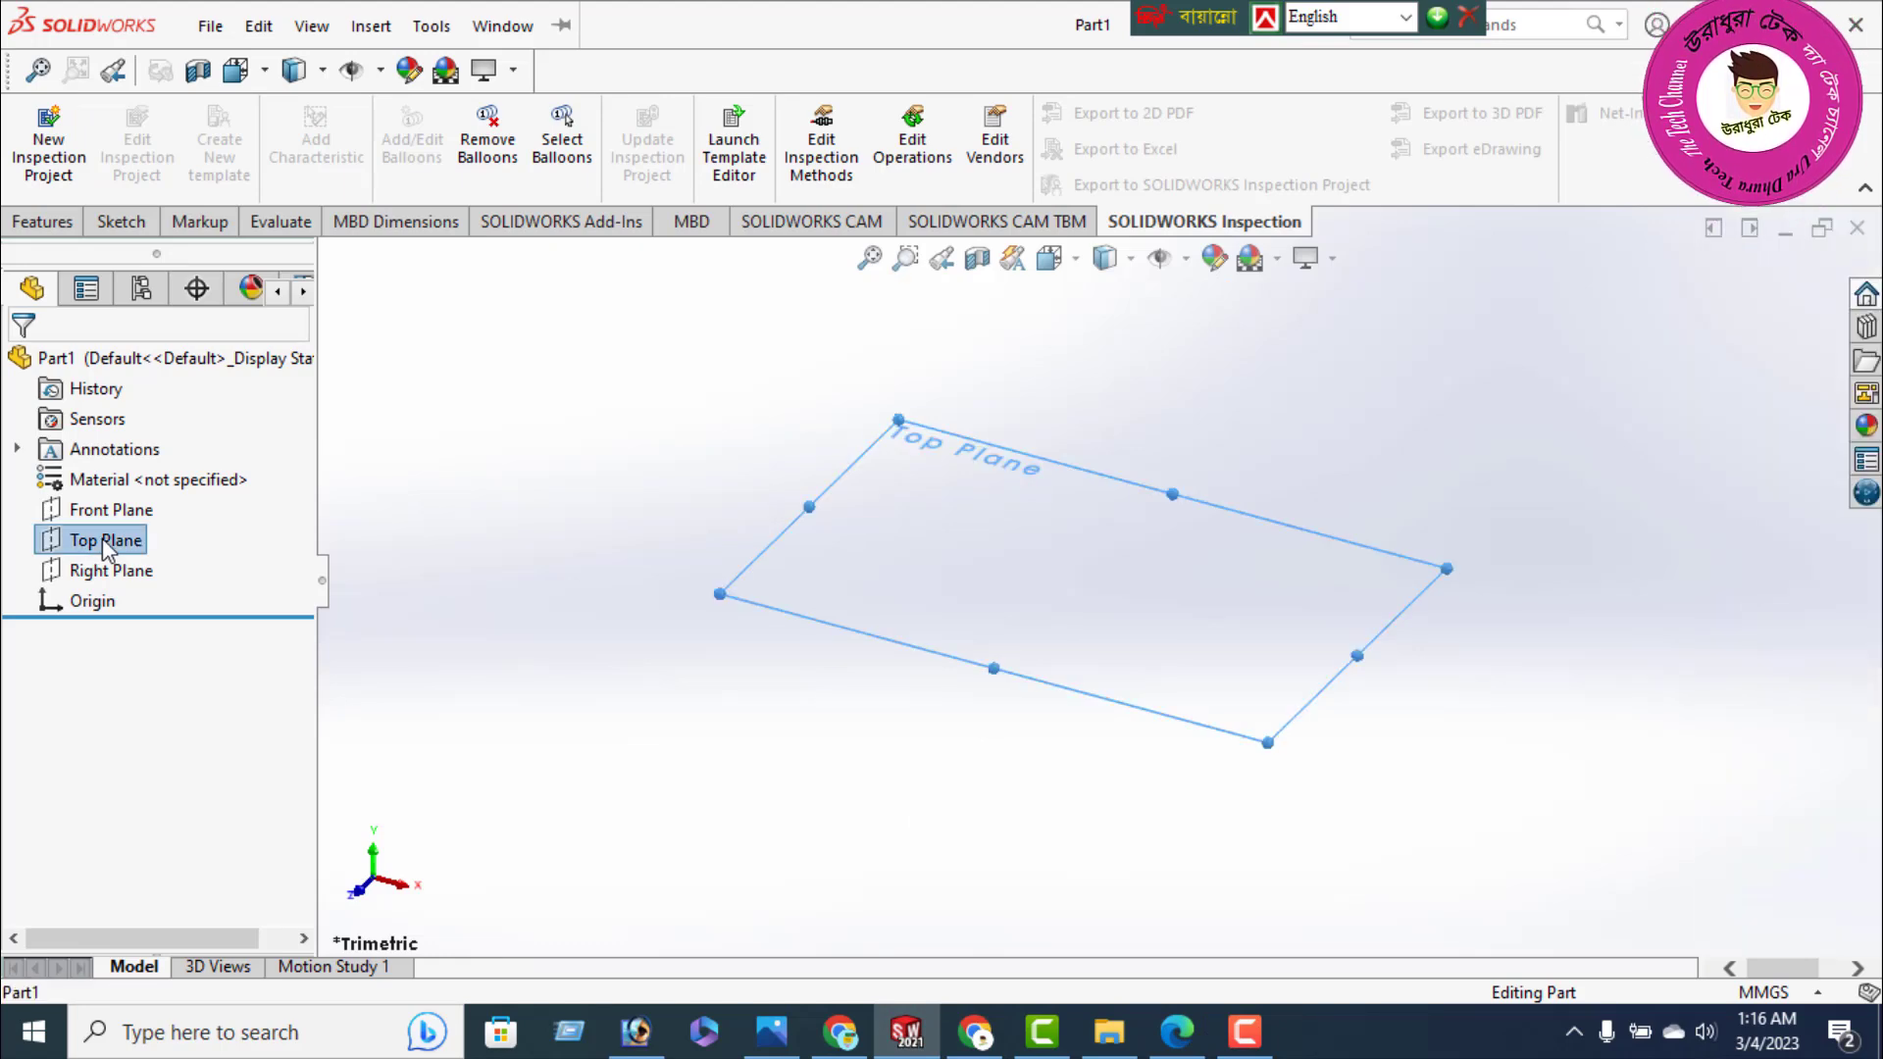
left_click(102, 537)
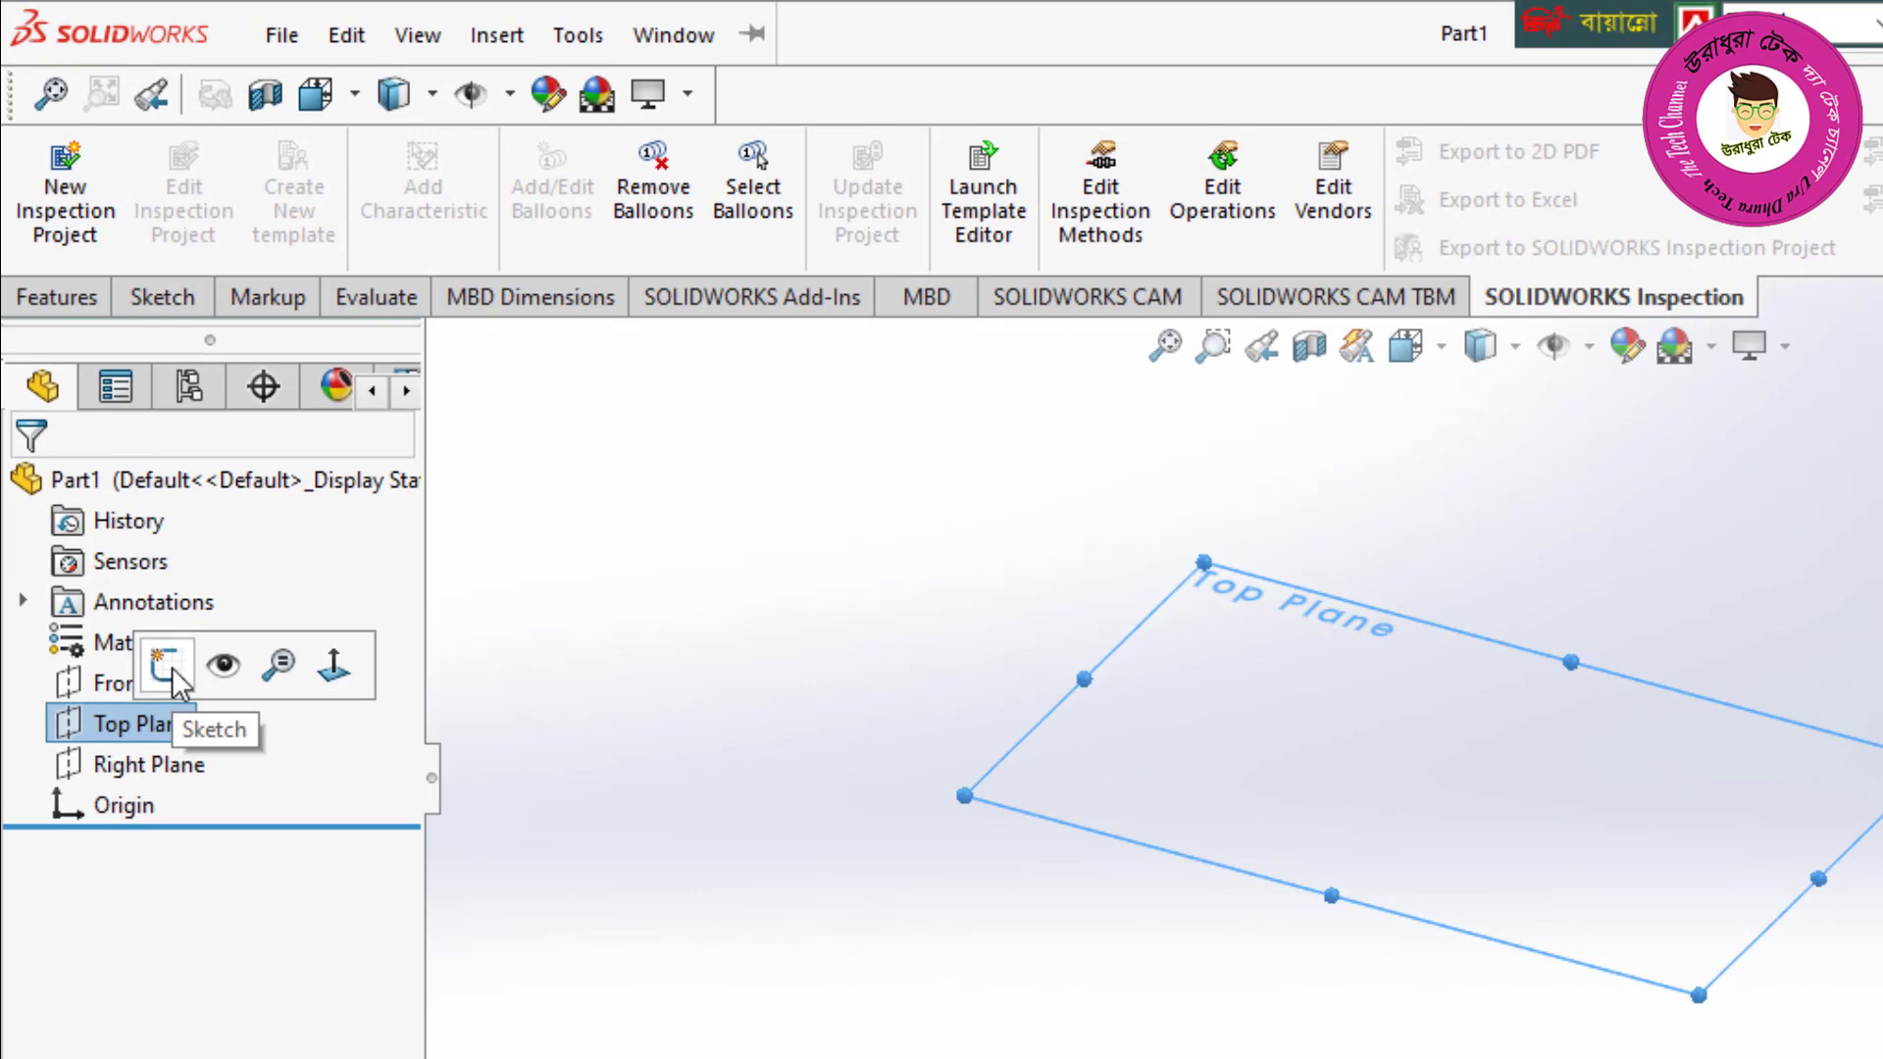
left_click(167, 666)
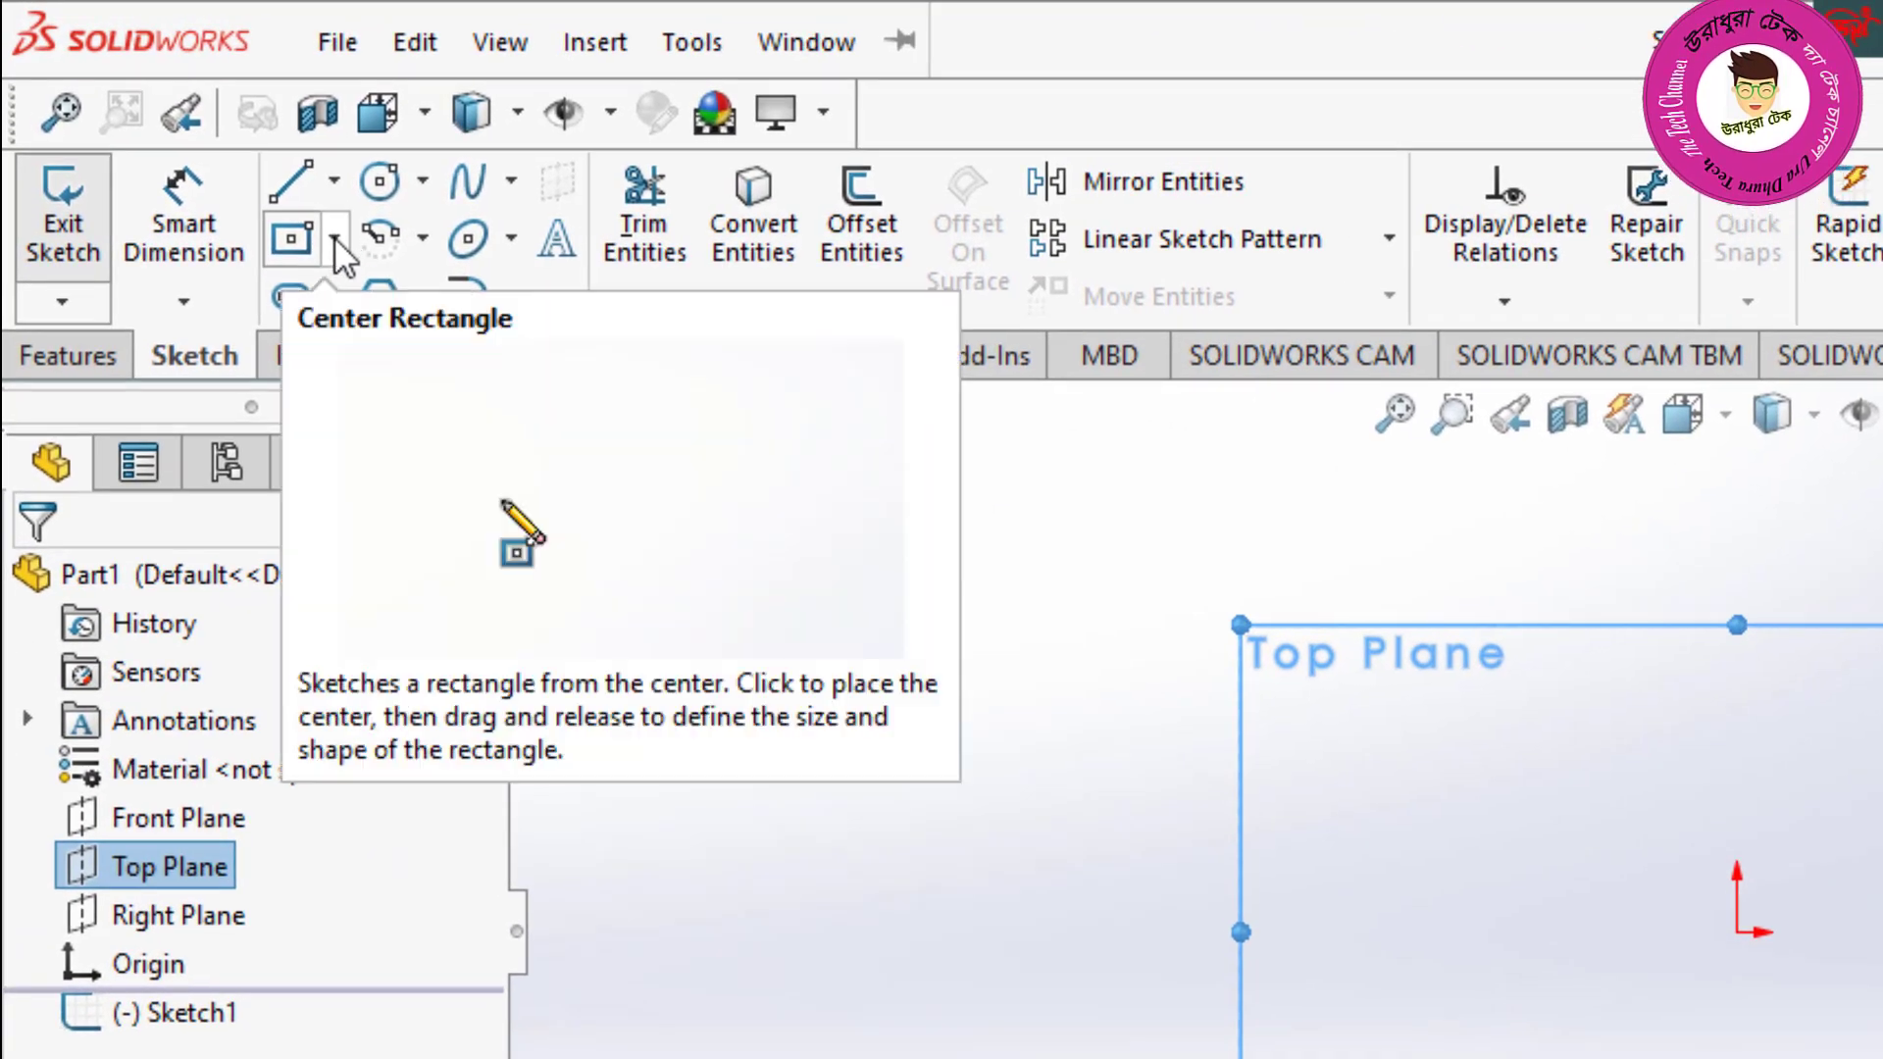
Draw a center rectangle about 113 mm wide and 71 mm high, centred on the sketch origin
left_click(263, 187)
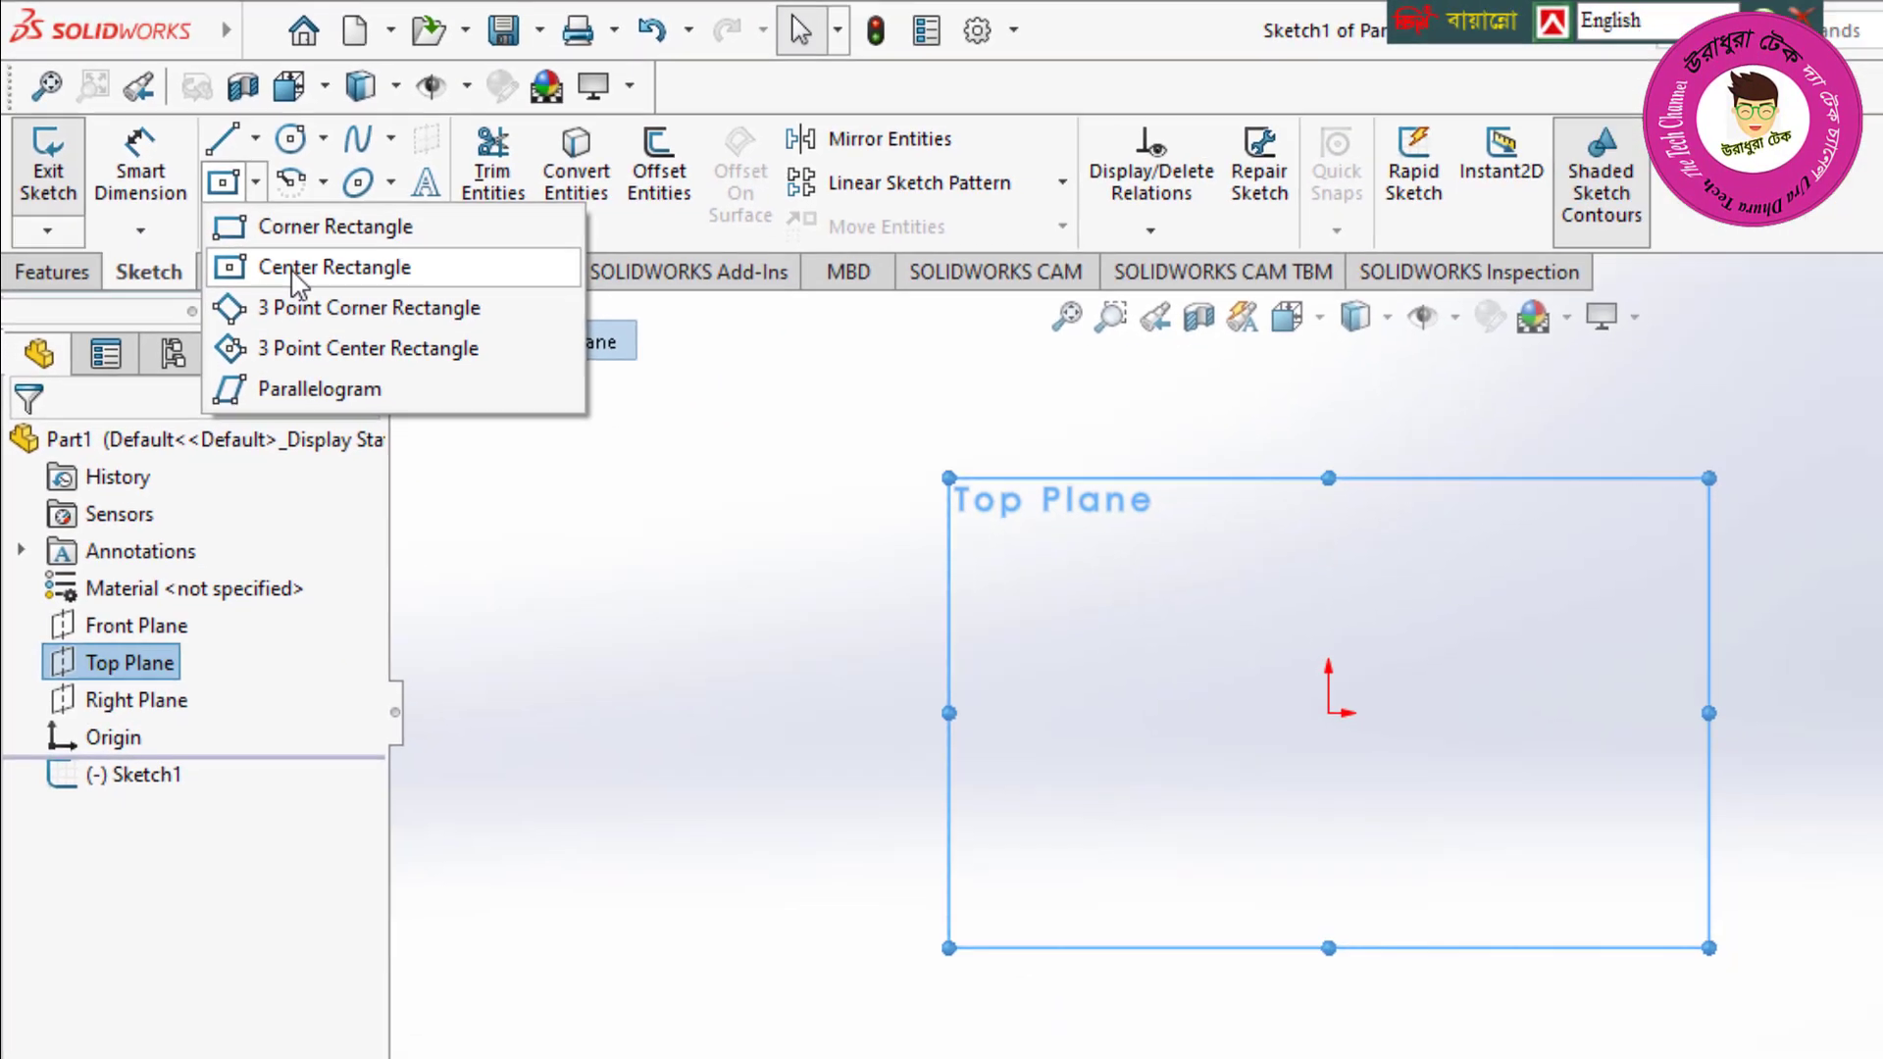
left_click(374, 353)
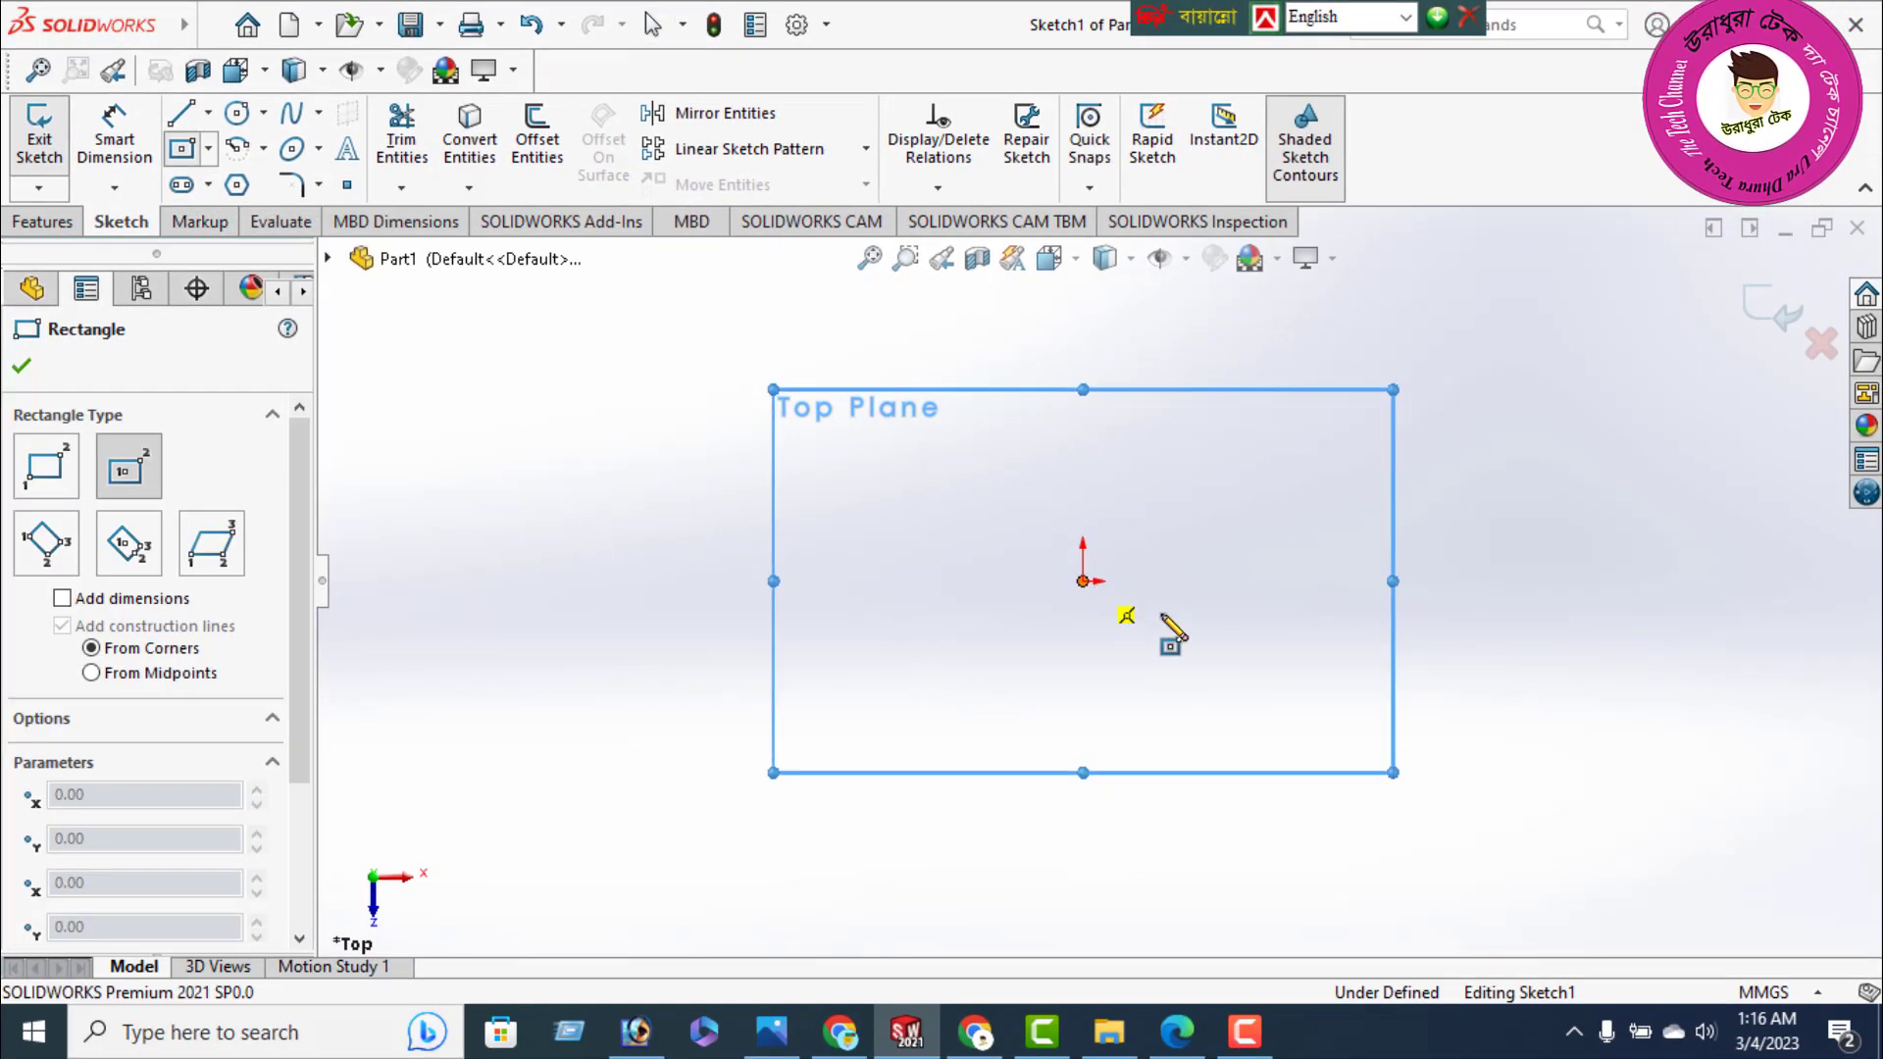
left_click(1083, 581)
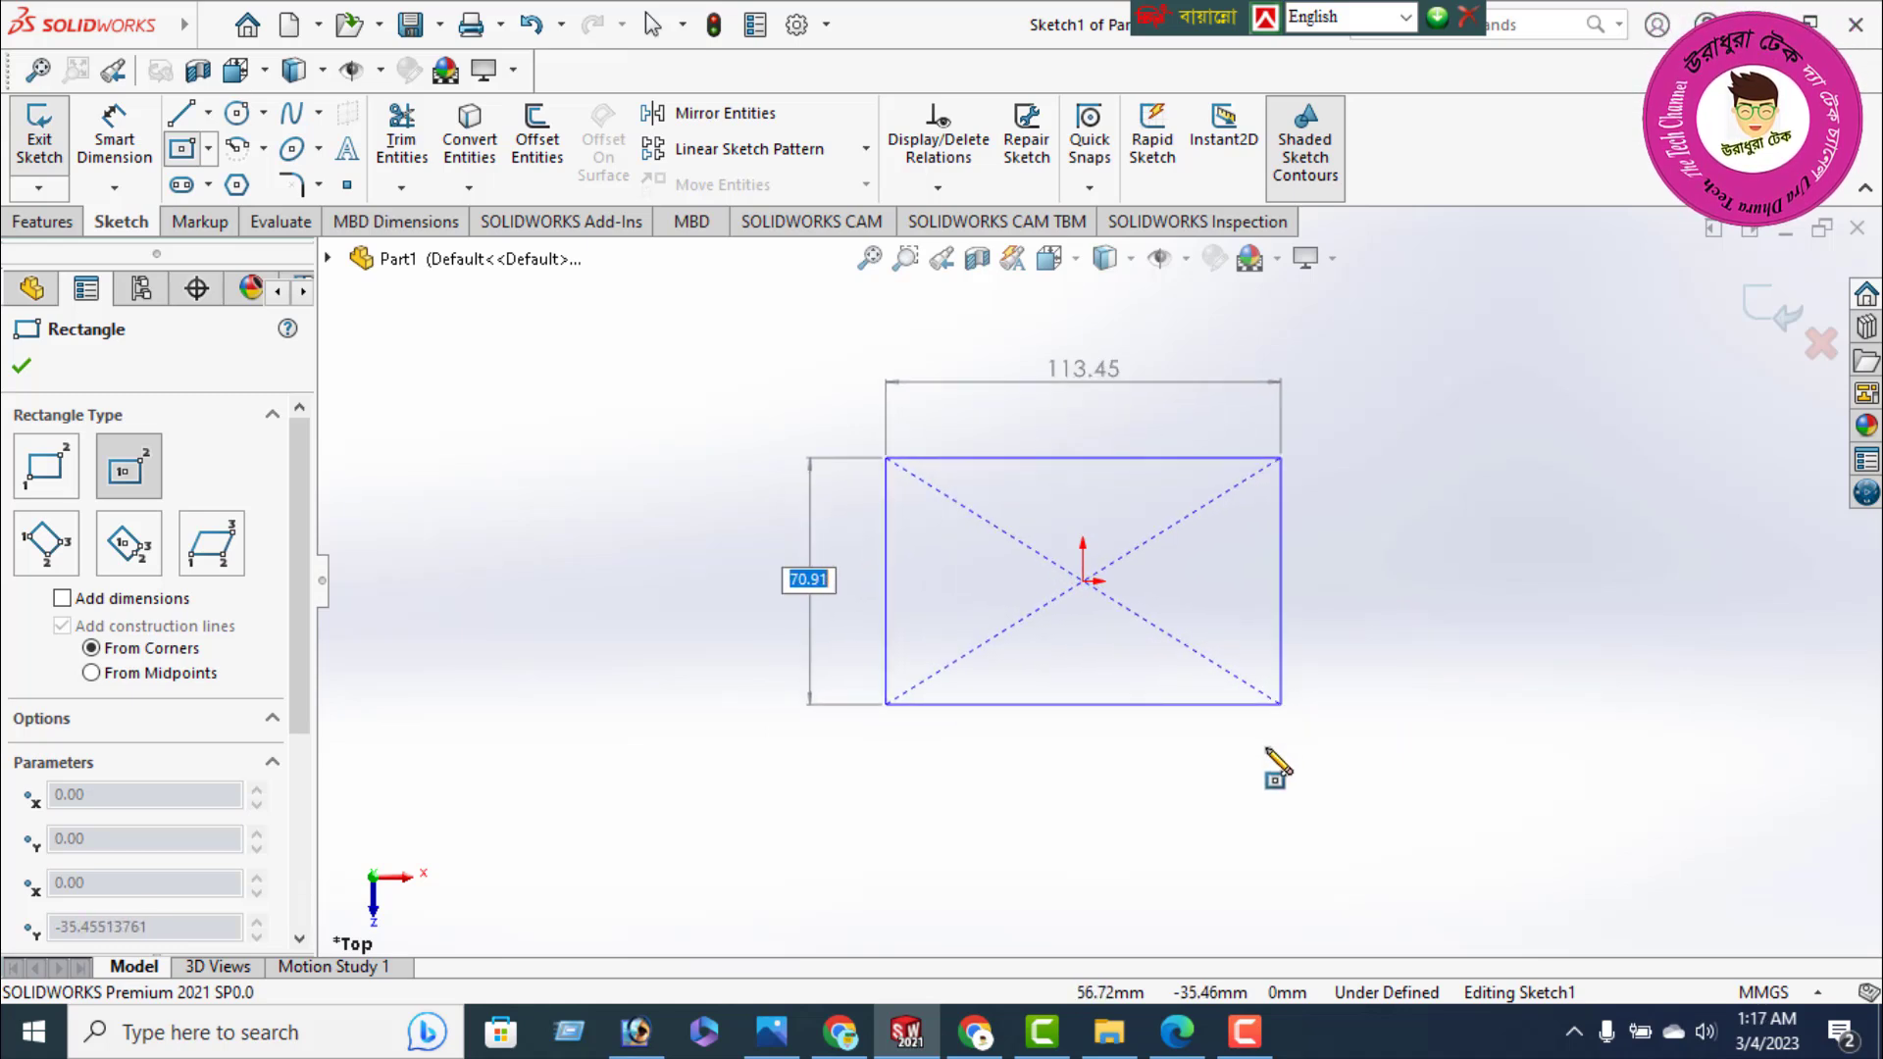
key("Return")
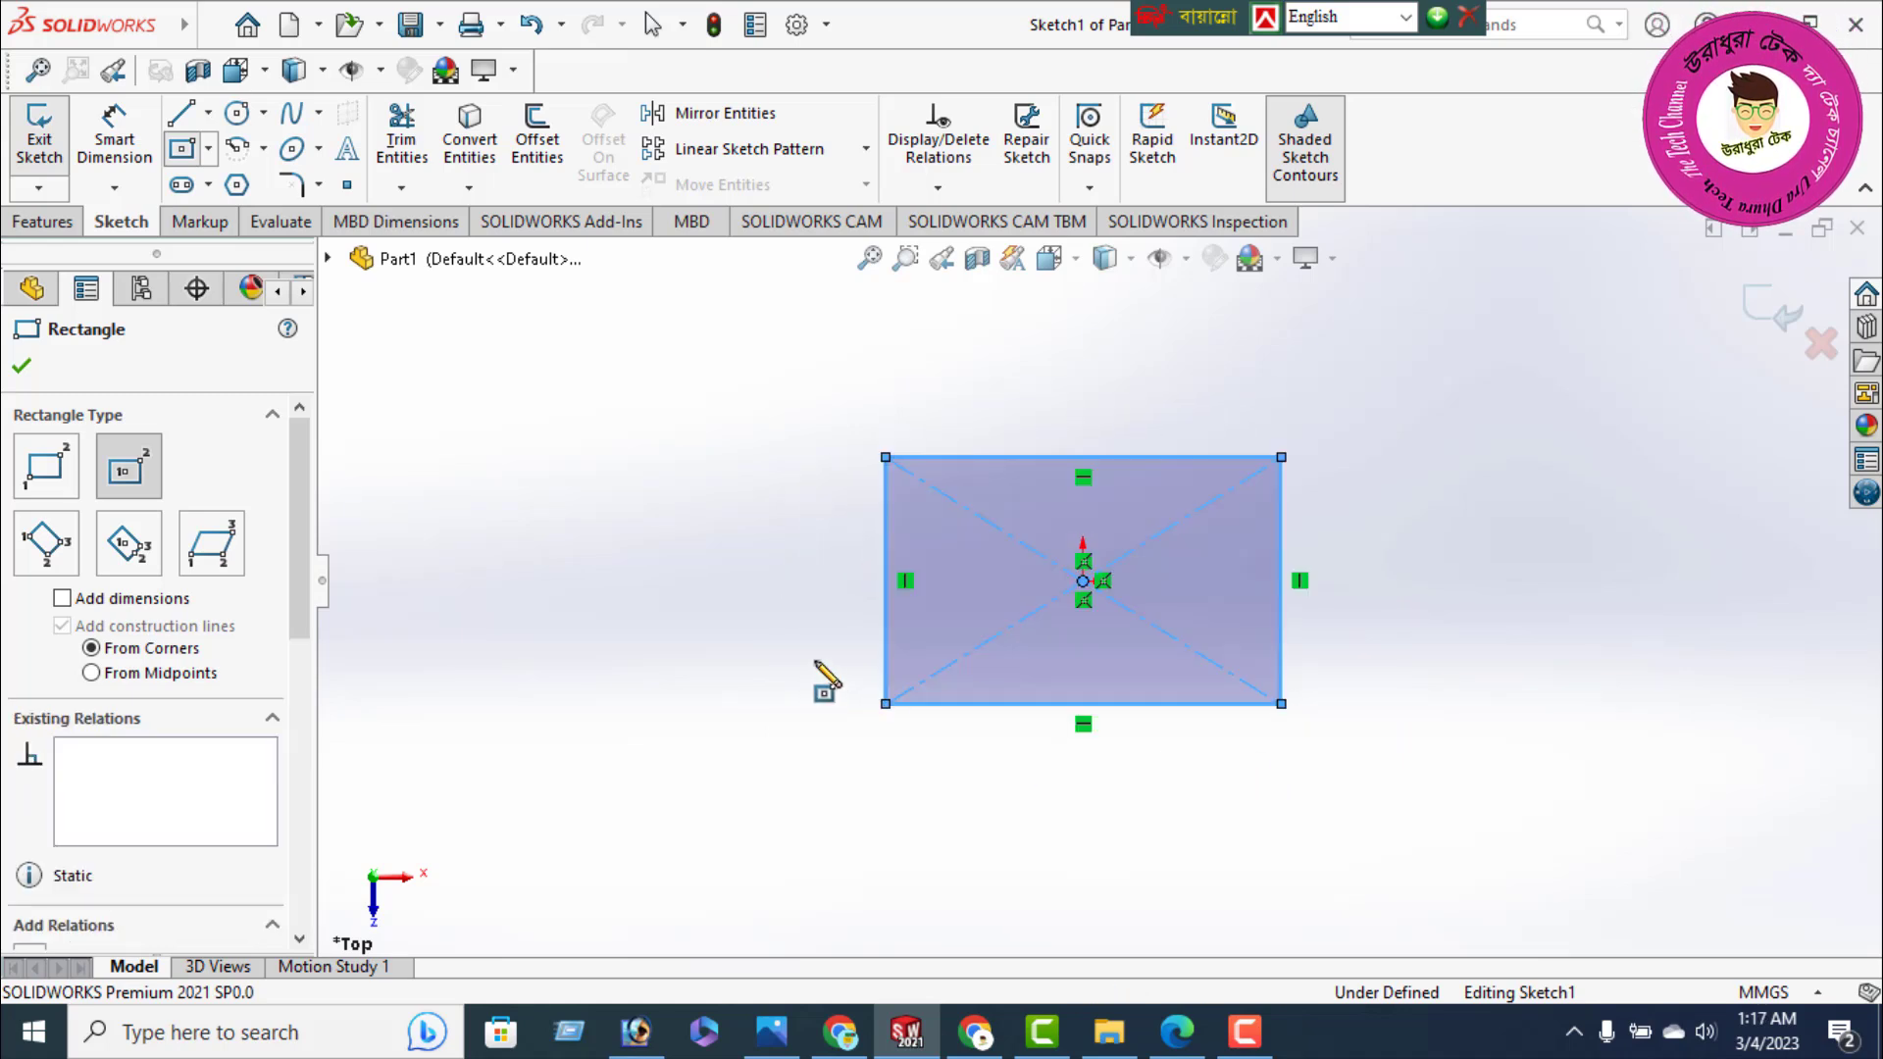
left_click(22, 368)
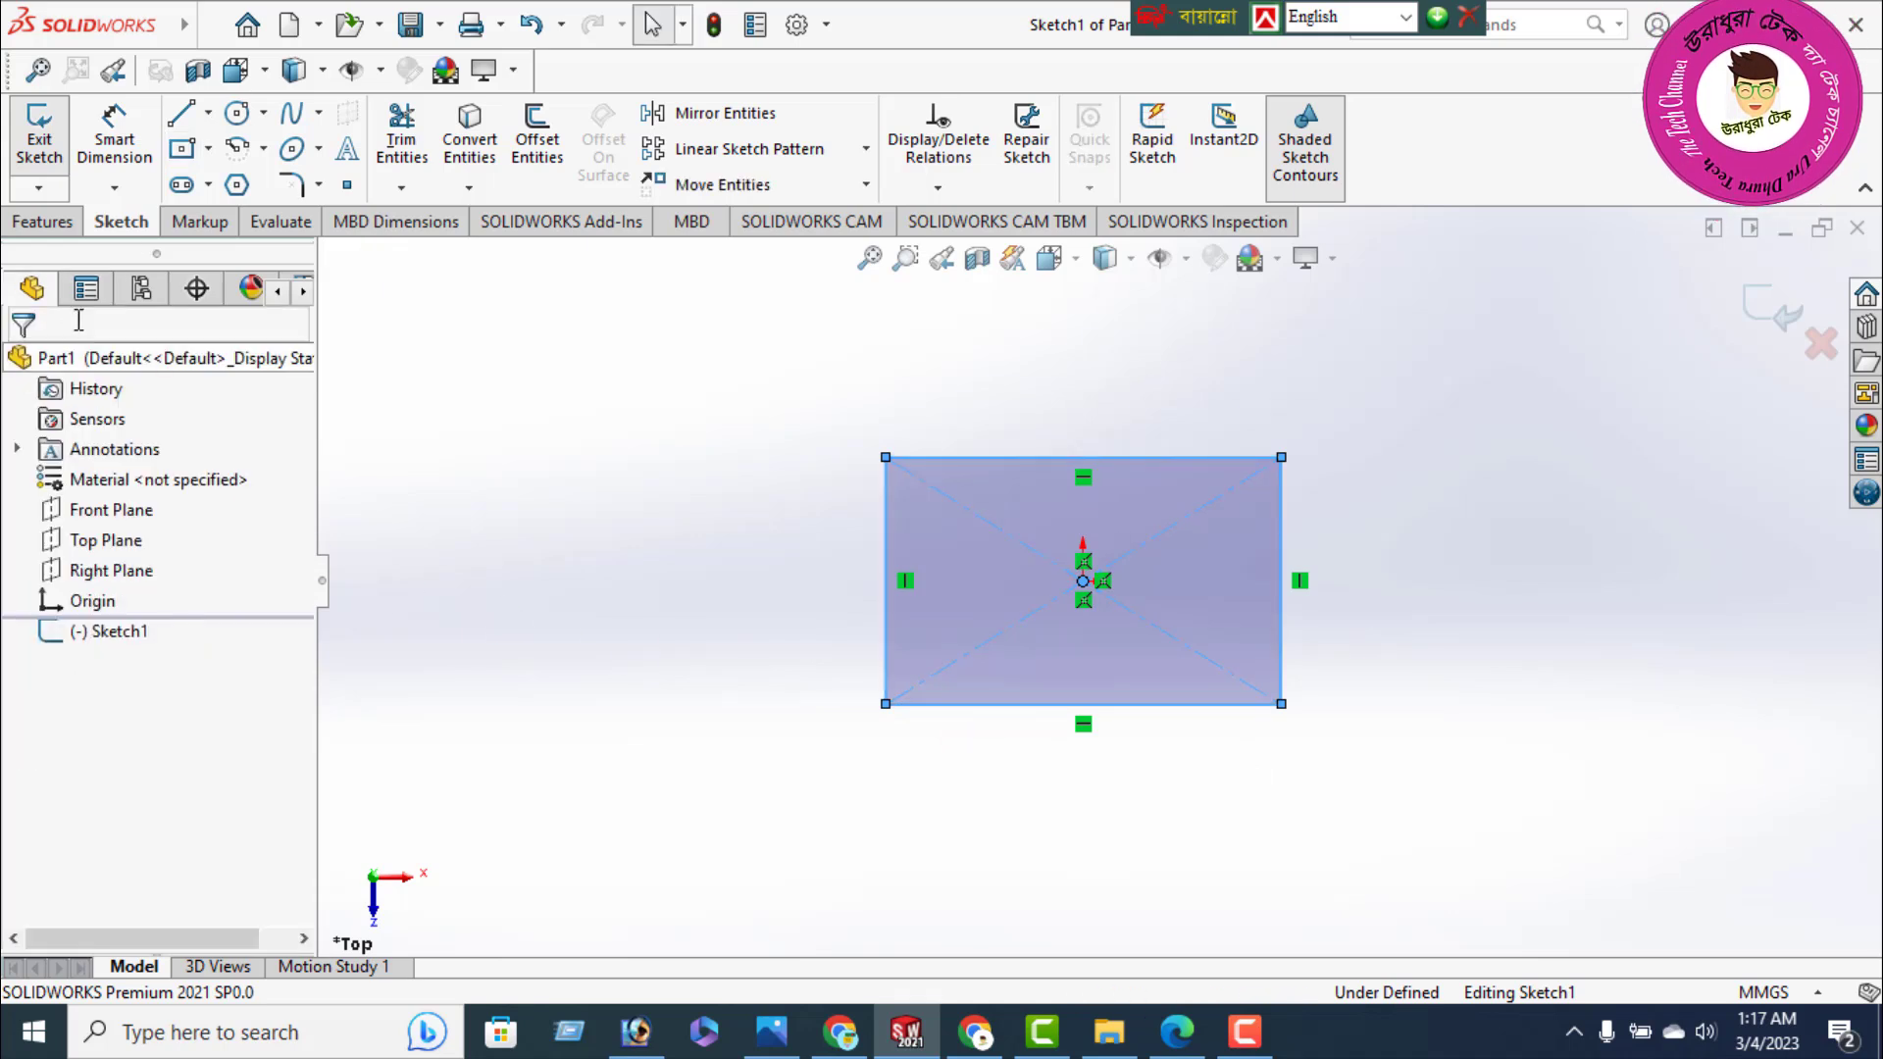
Dimension the rectangle with Smart Dimension, setting its vertical side to 60 mm and its horizontal side to 100 mm
left_click(116, 165)
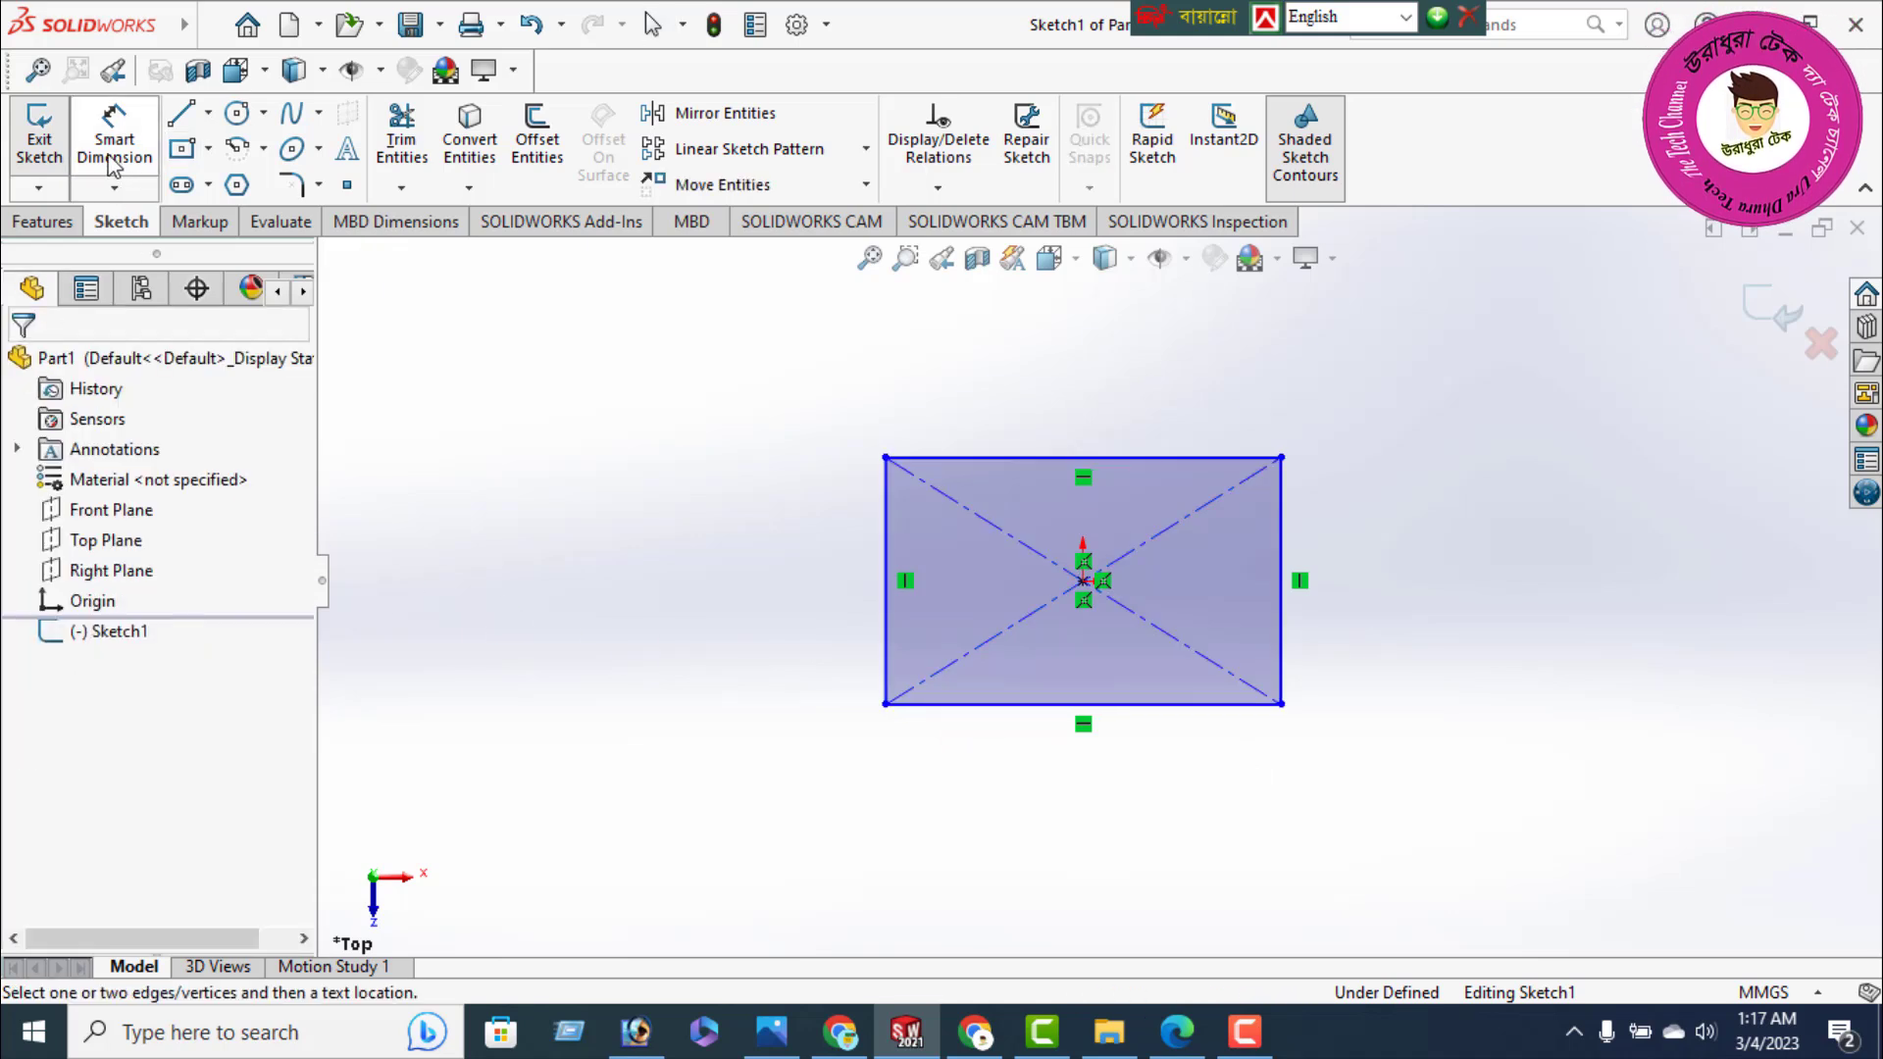
left_click(887, 602)
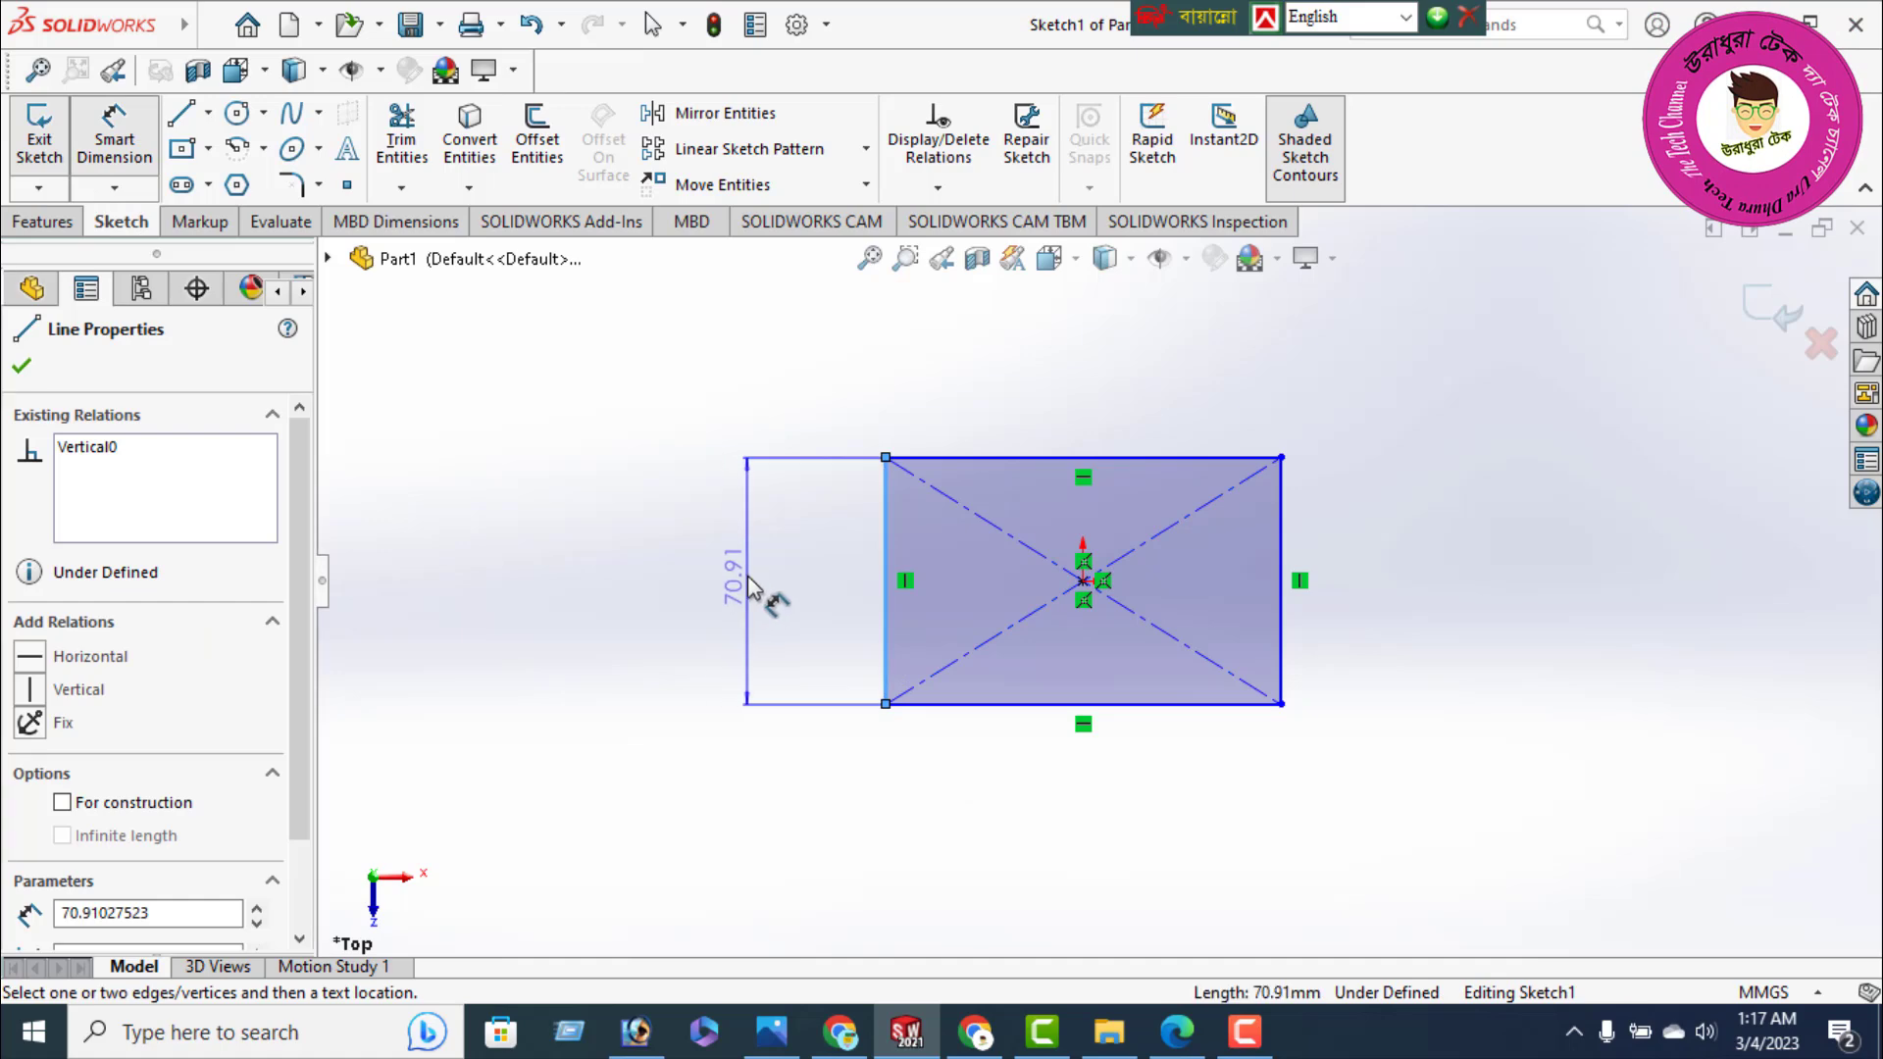
left_click(756, 639)
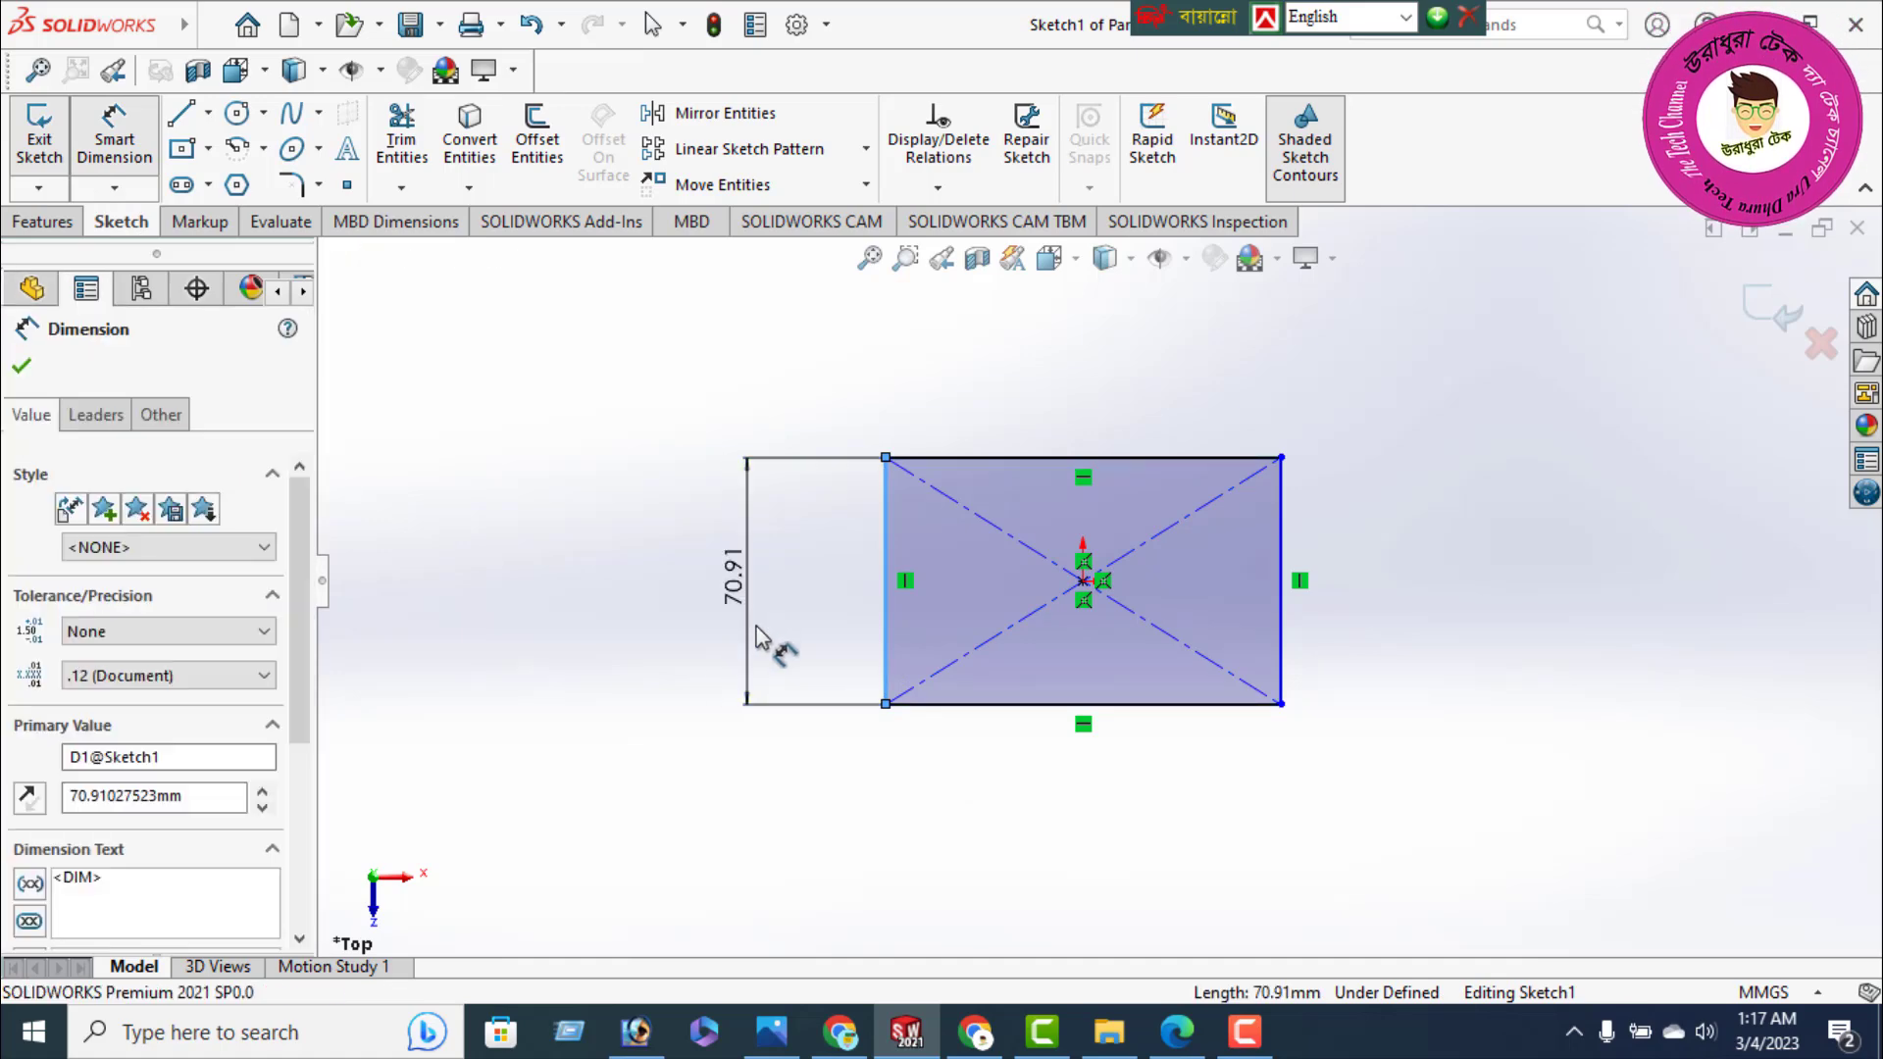
type("60")
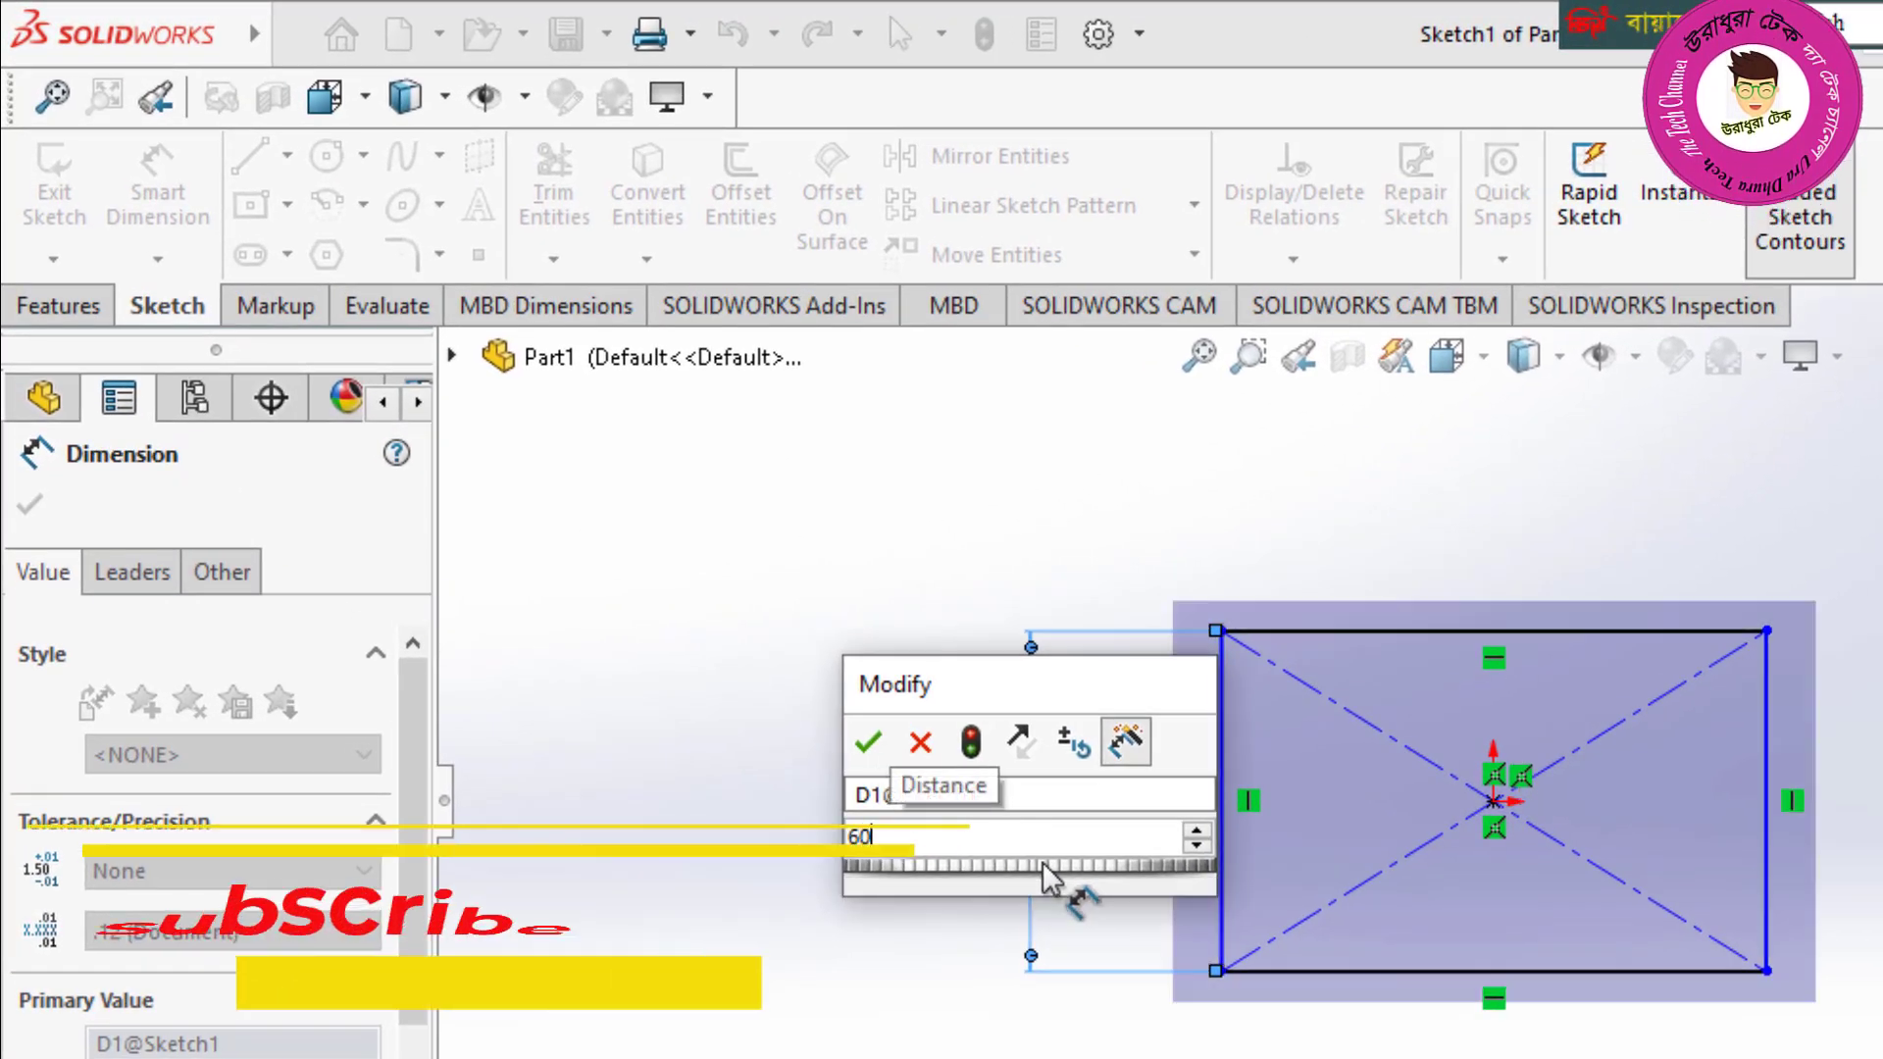
key("Return")
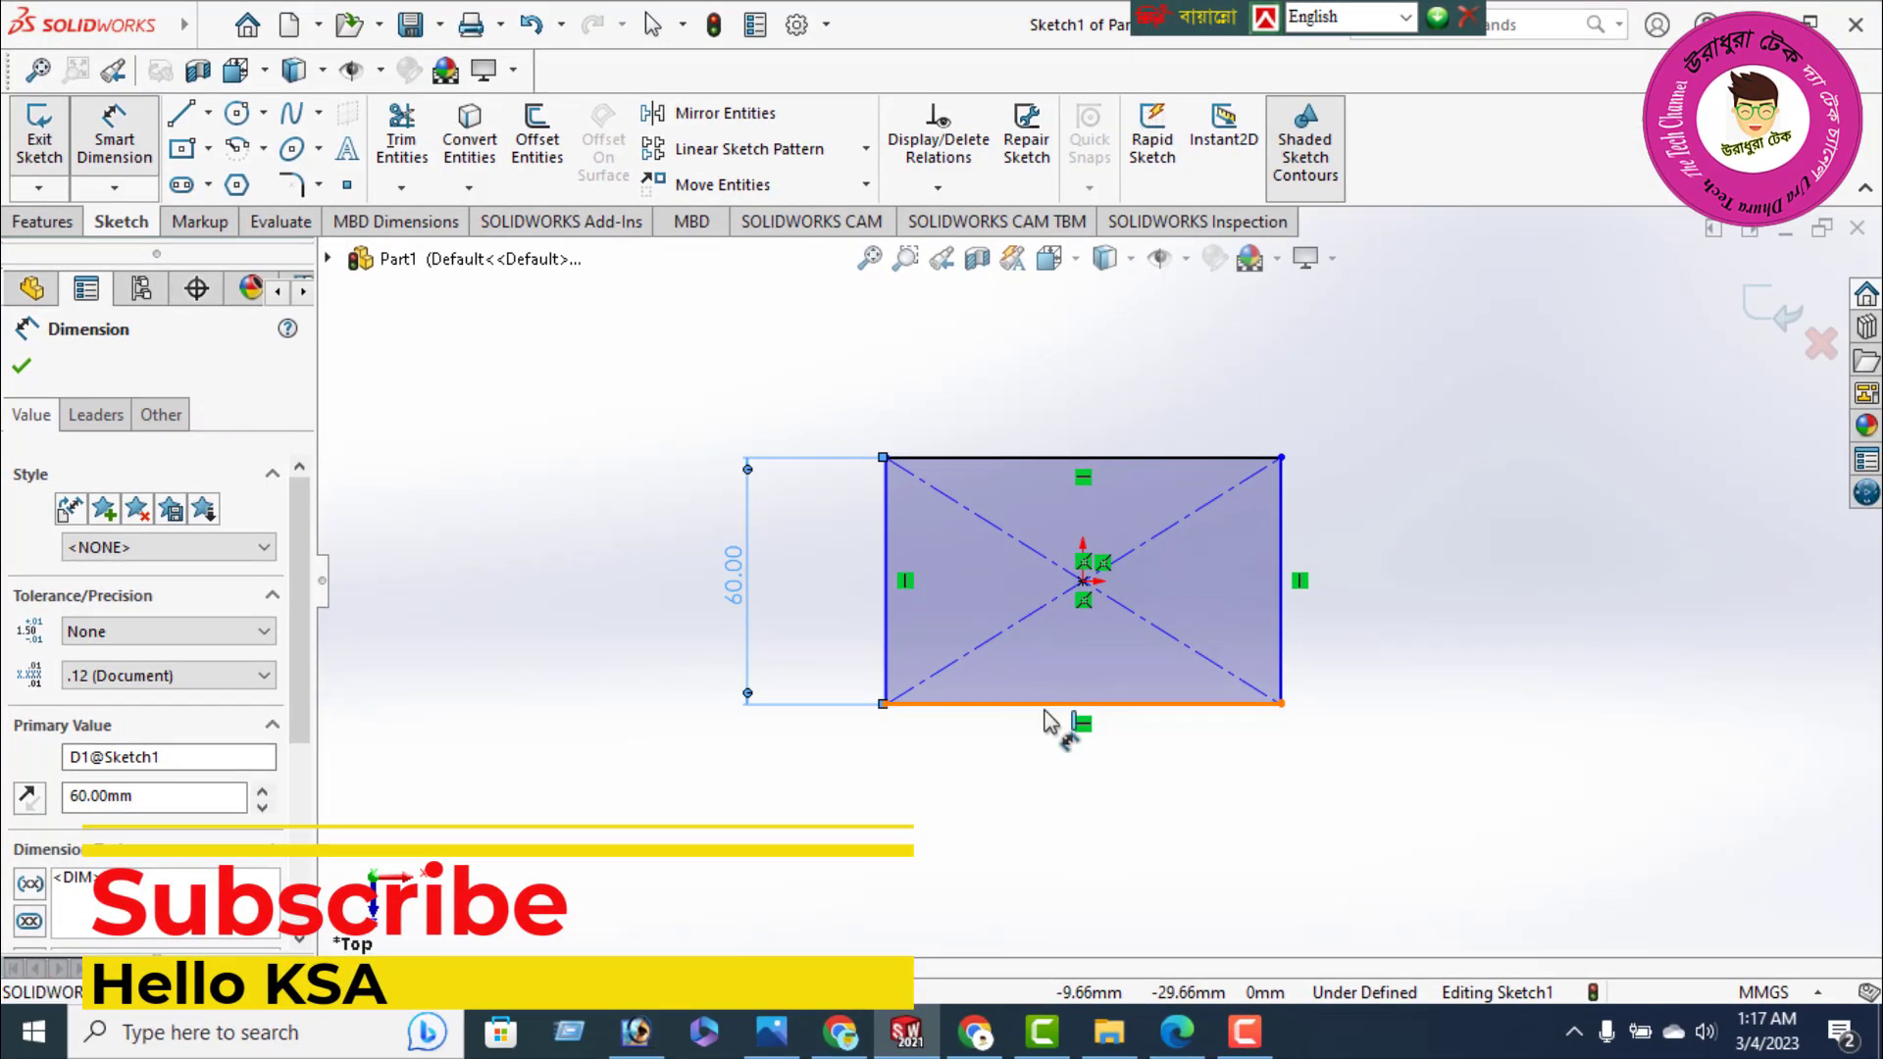
left_click(1046, 704)
left_click(1041, 824)
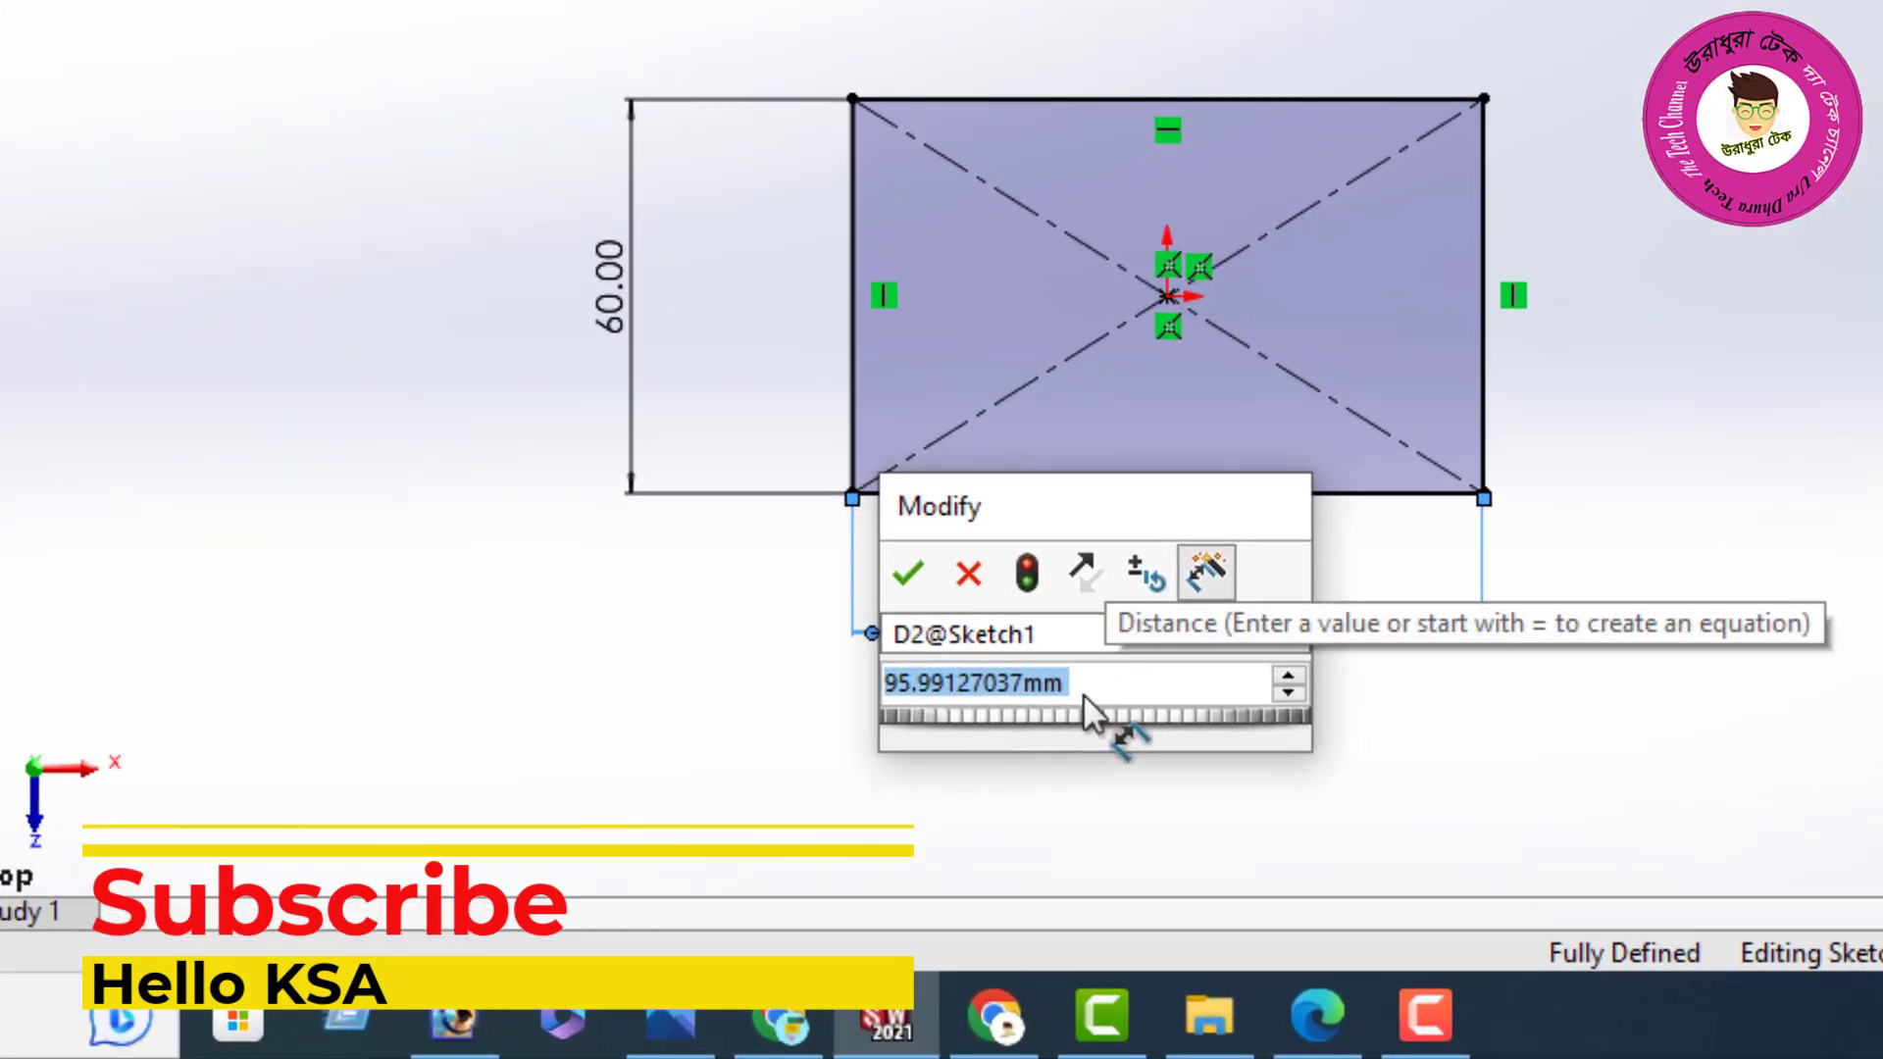
type("100")
key("Return")
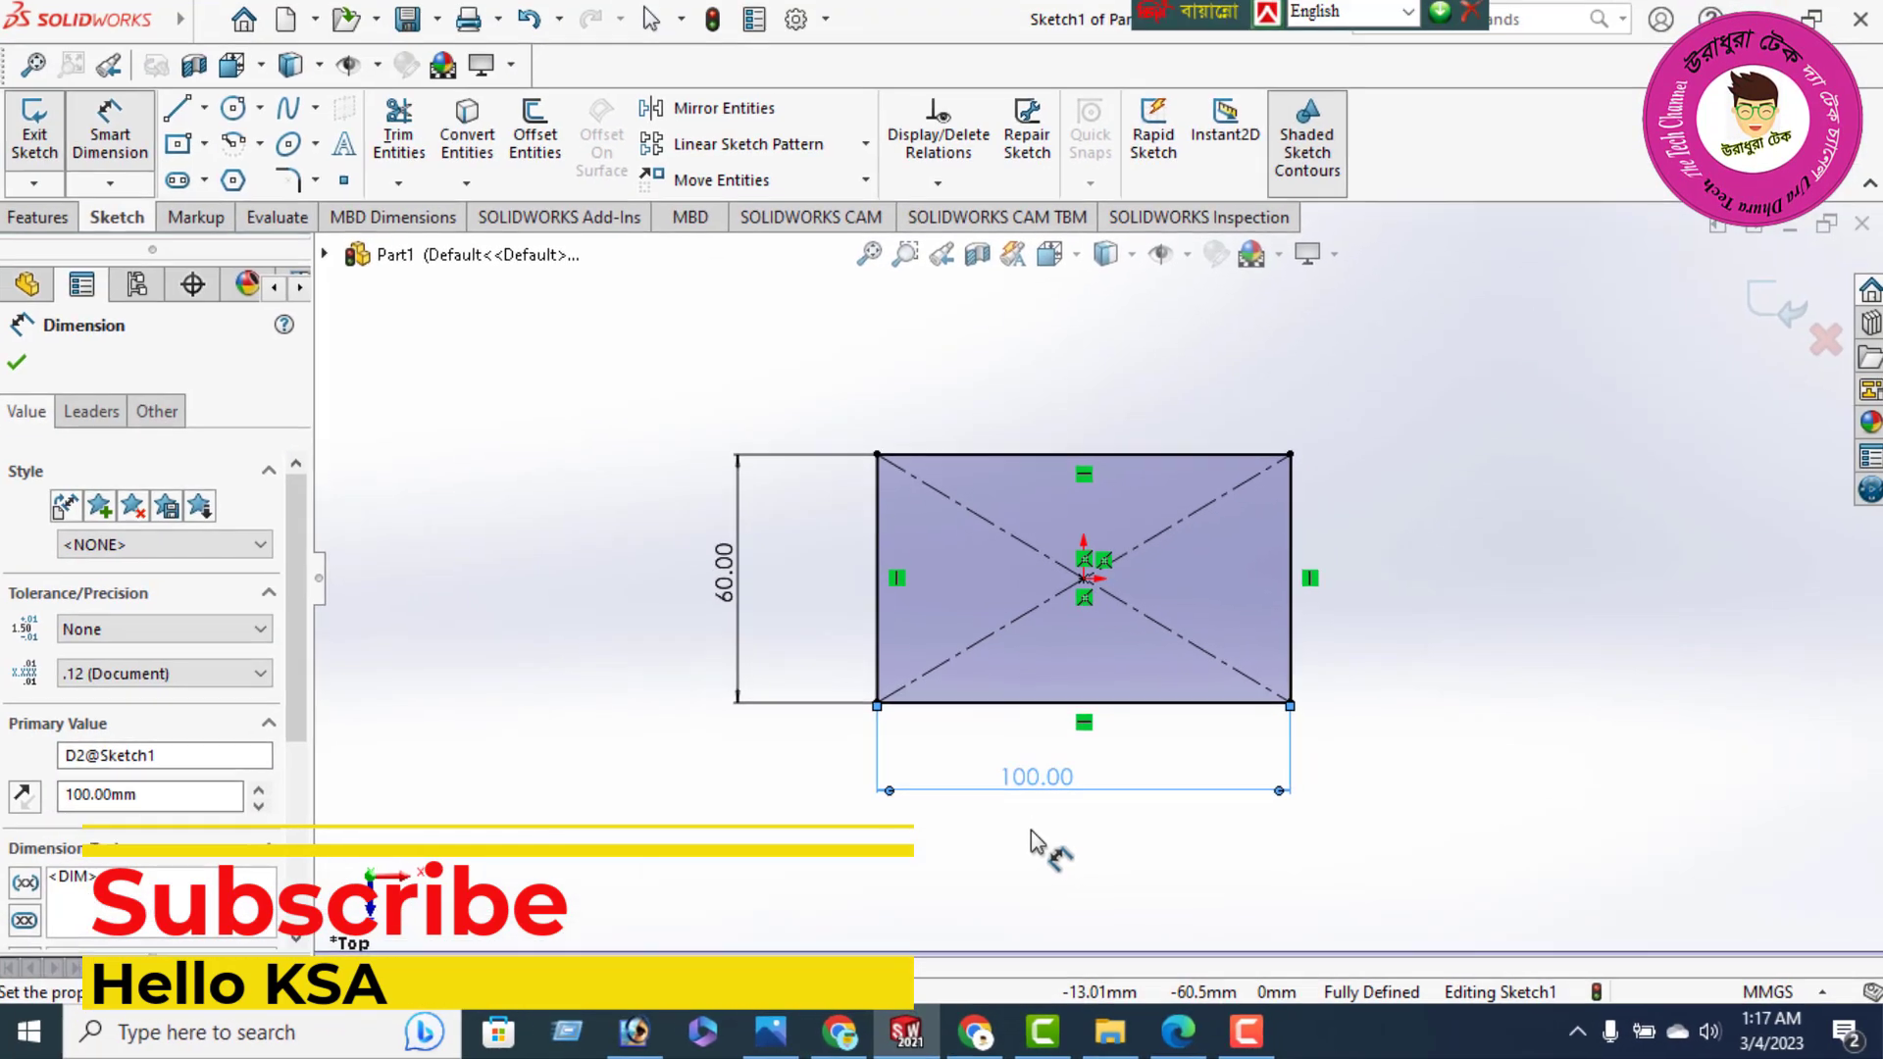
Extrude the dimensioned base rectangle 20 mm as a blind boss from the sketch plane
left_click(24, 369)
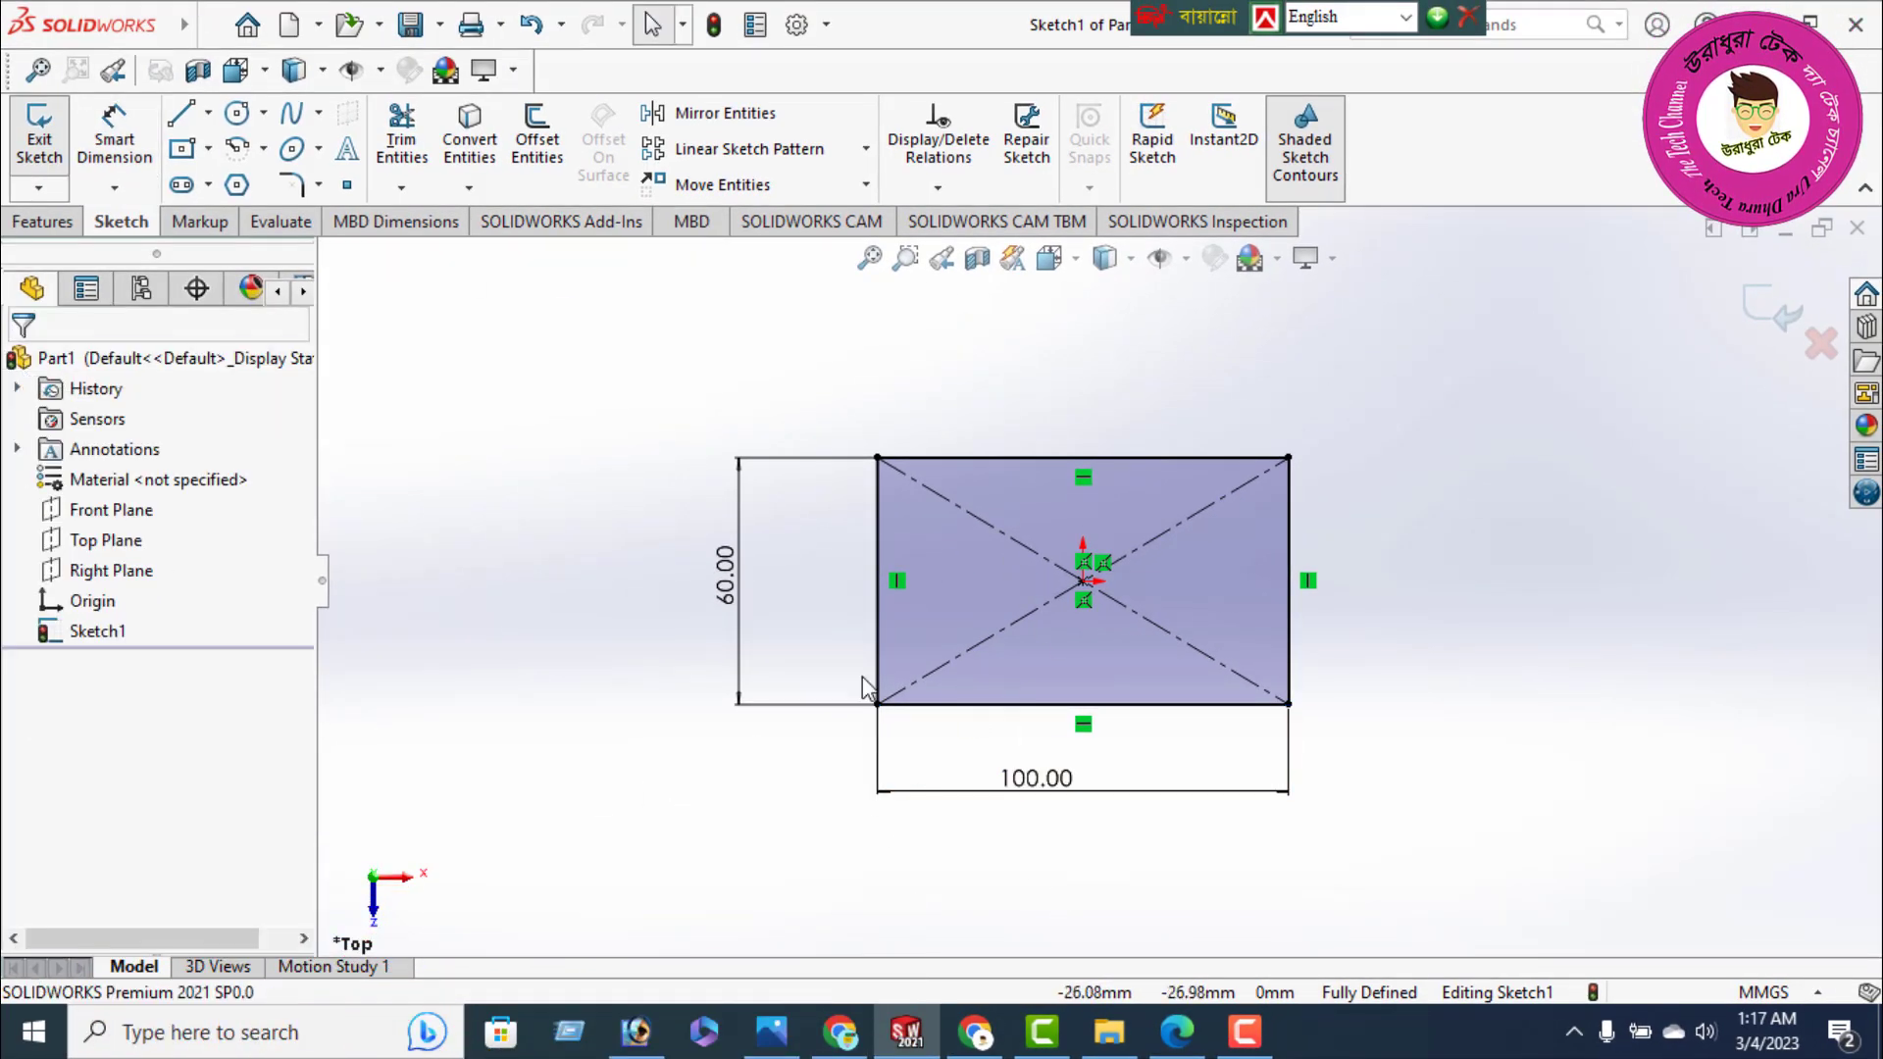
left_click(1177, 1031)
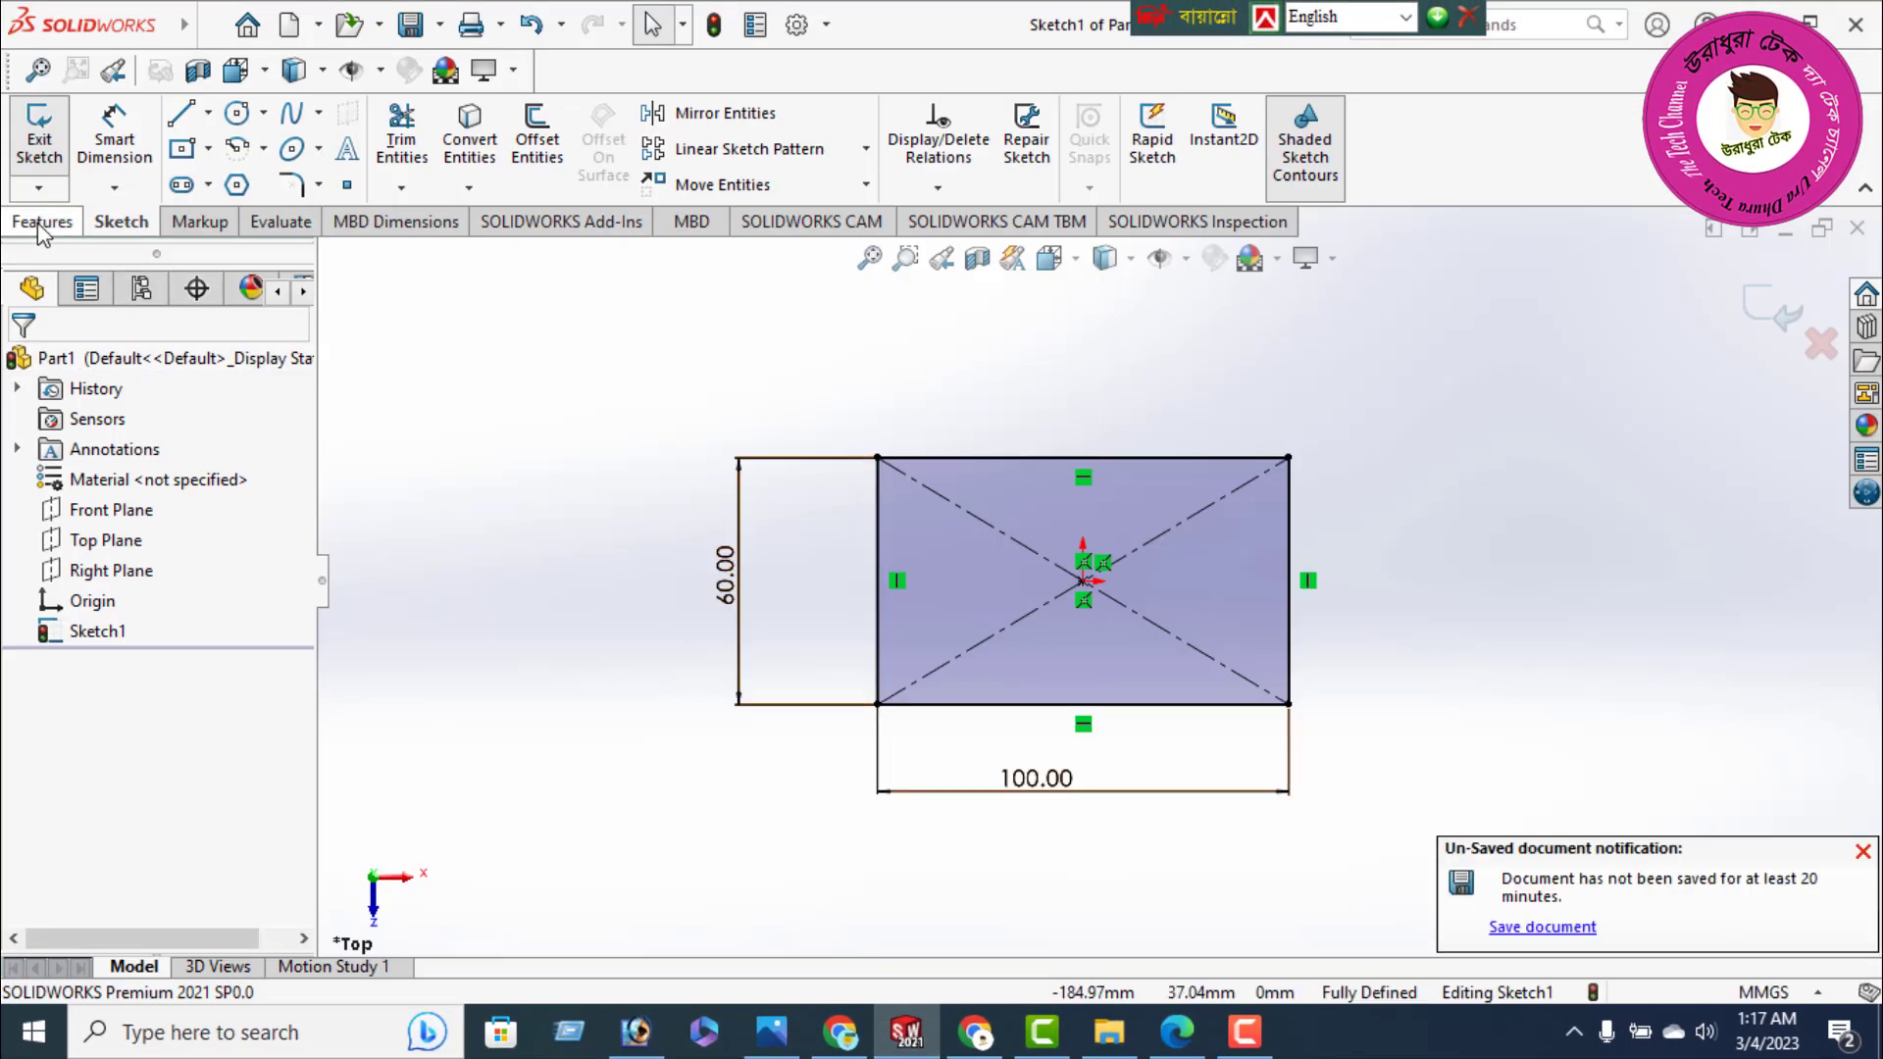
left_click(42, 227)
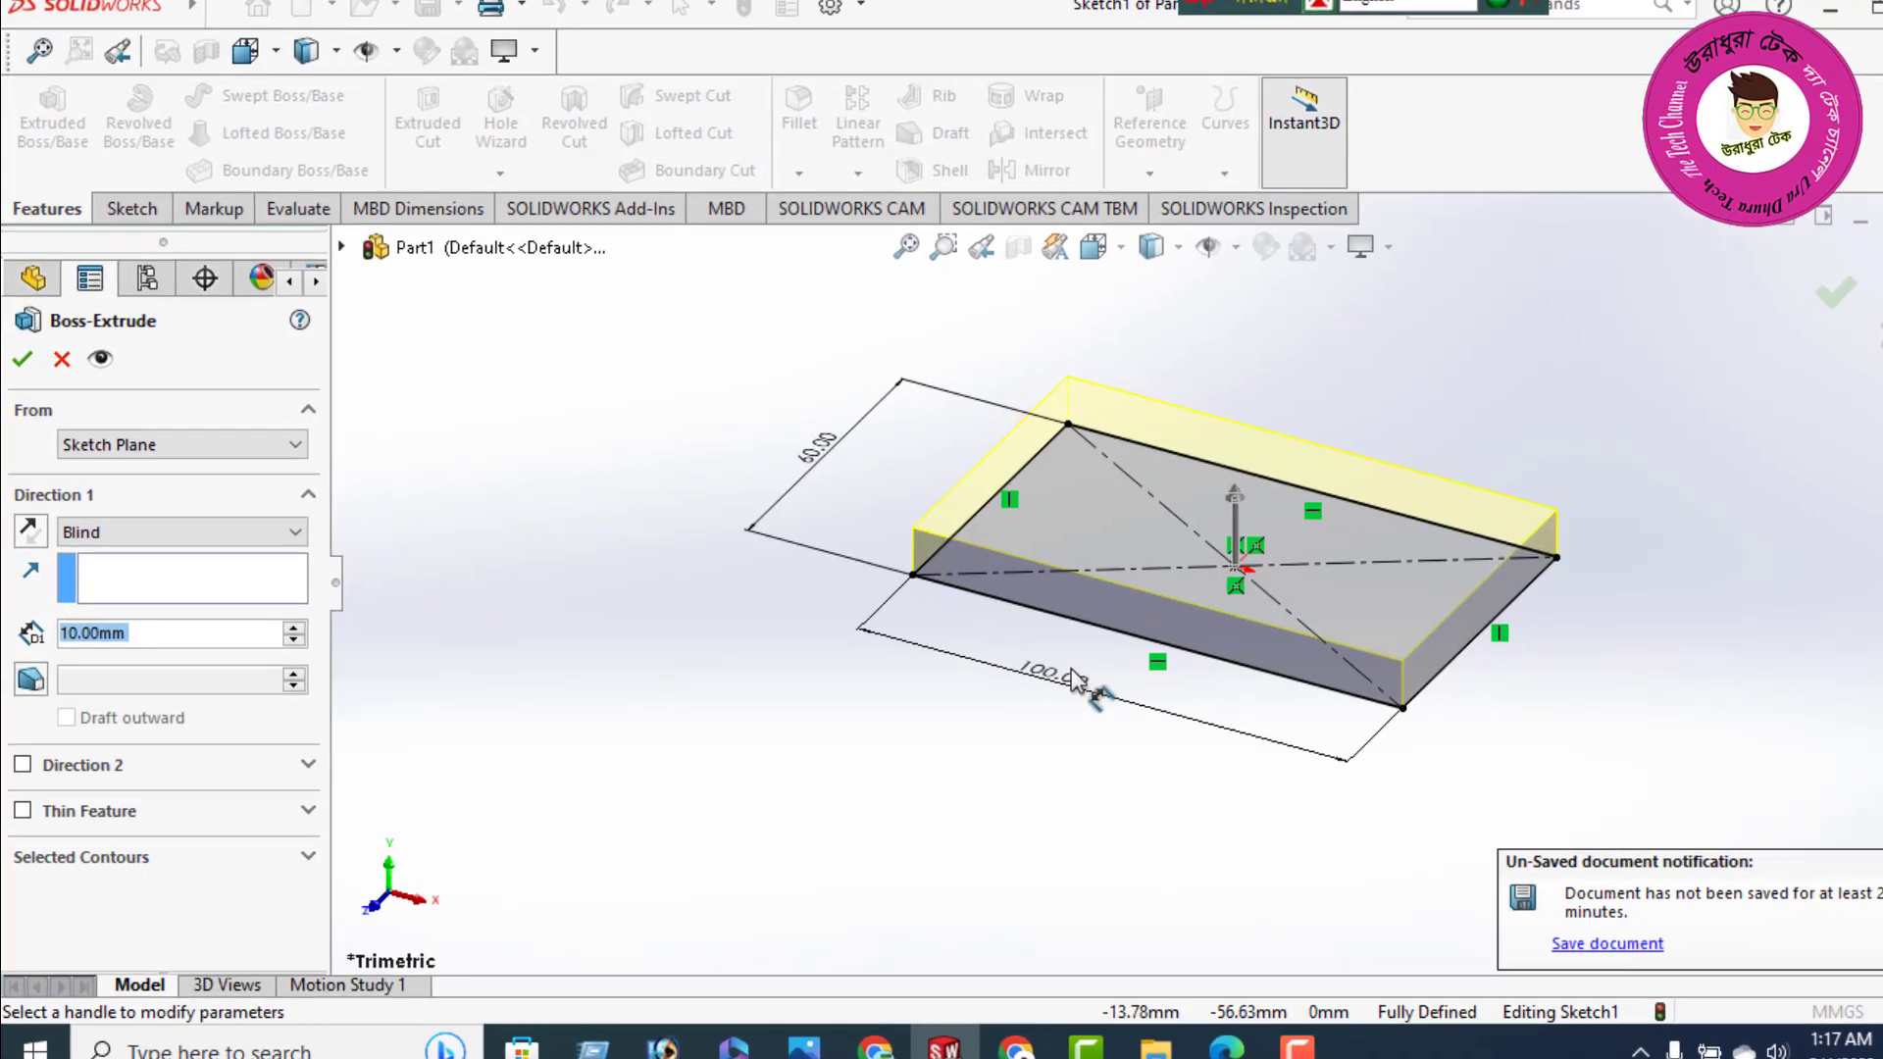
type("2")
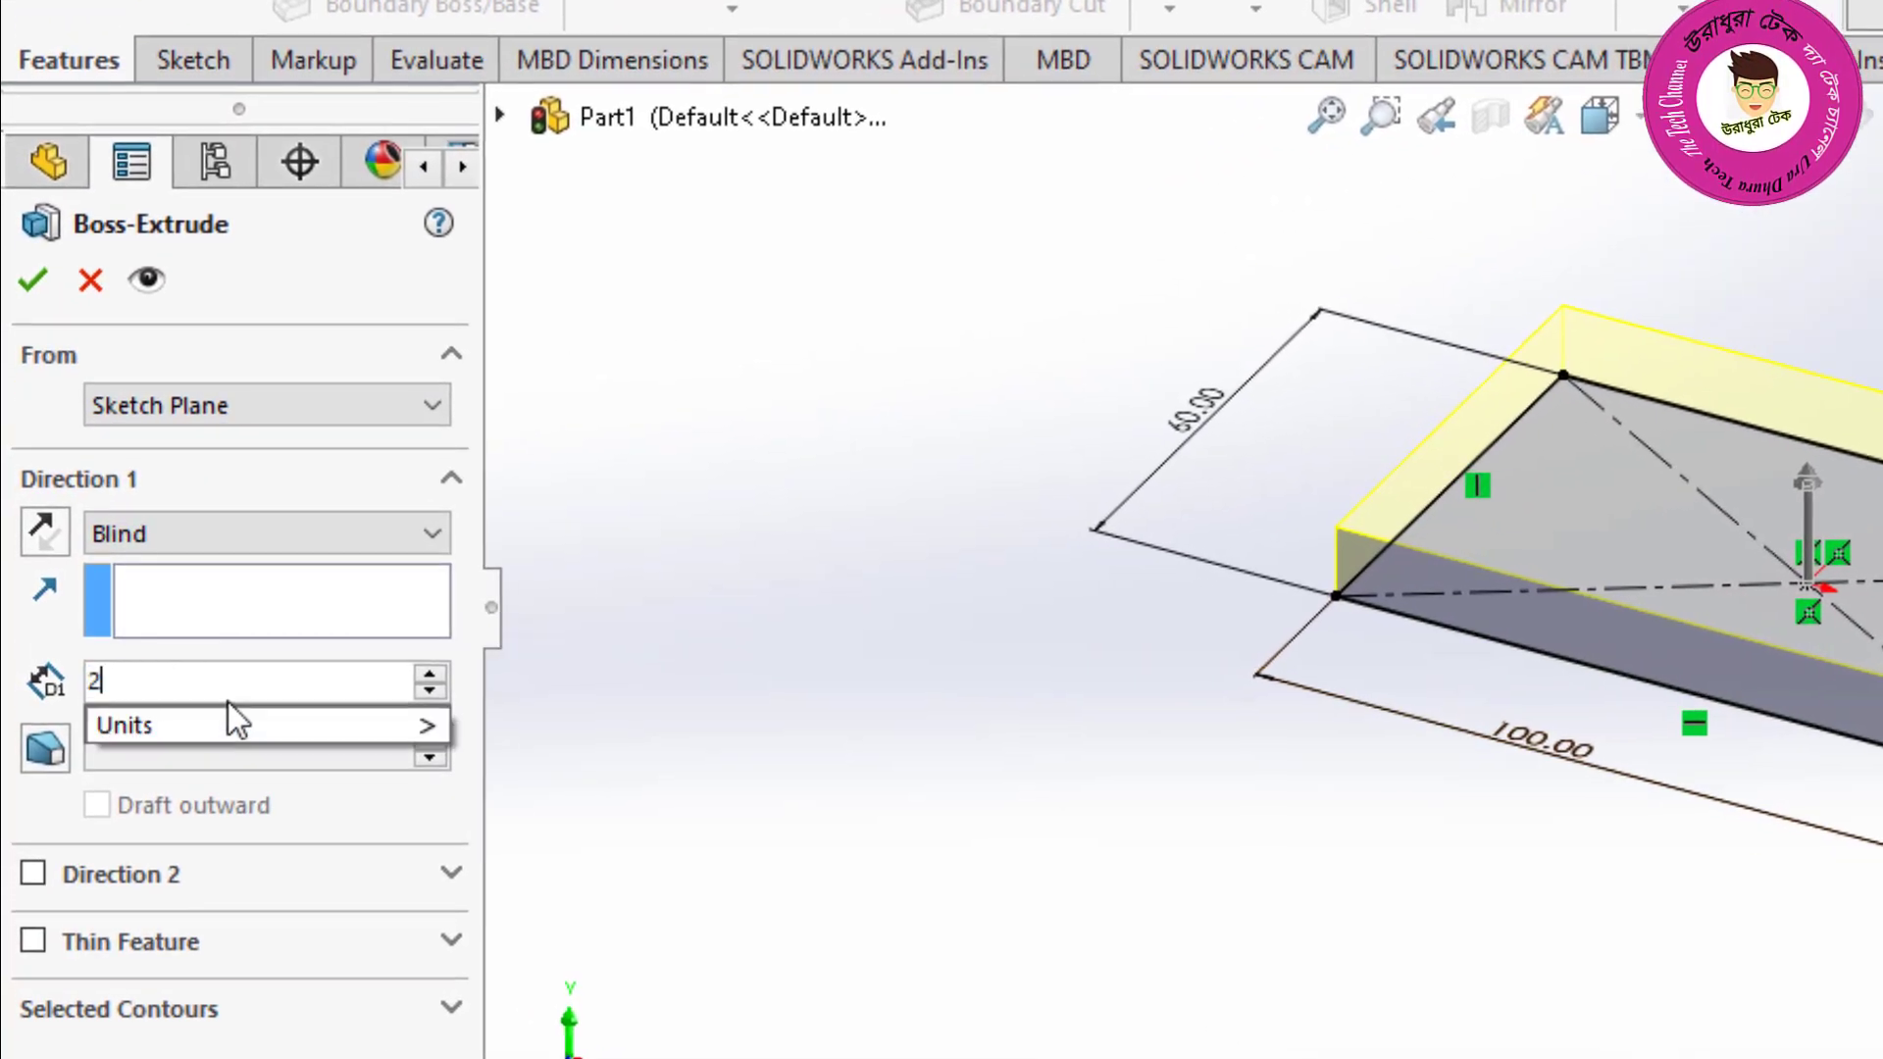
key("Return")
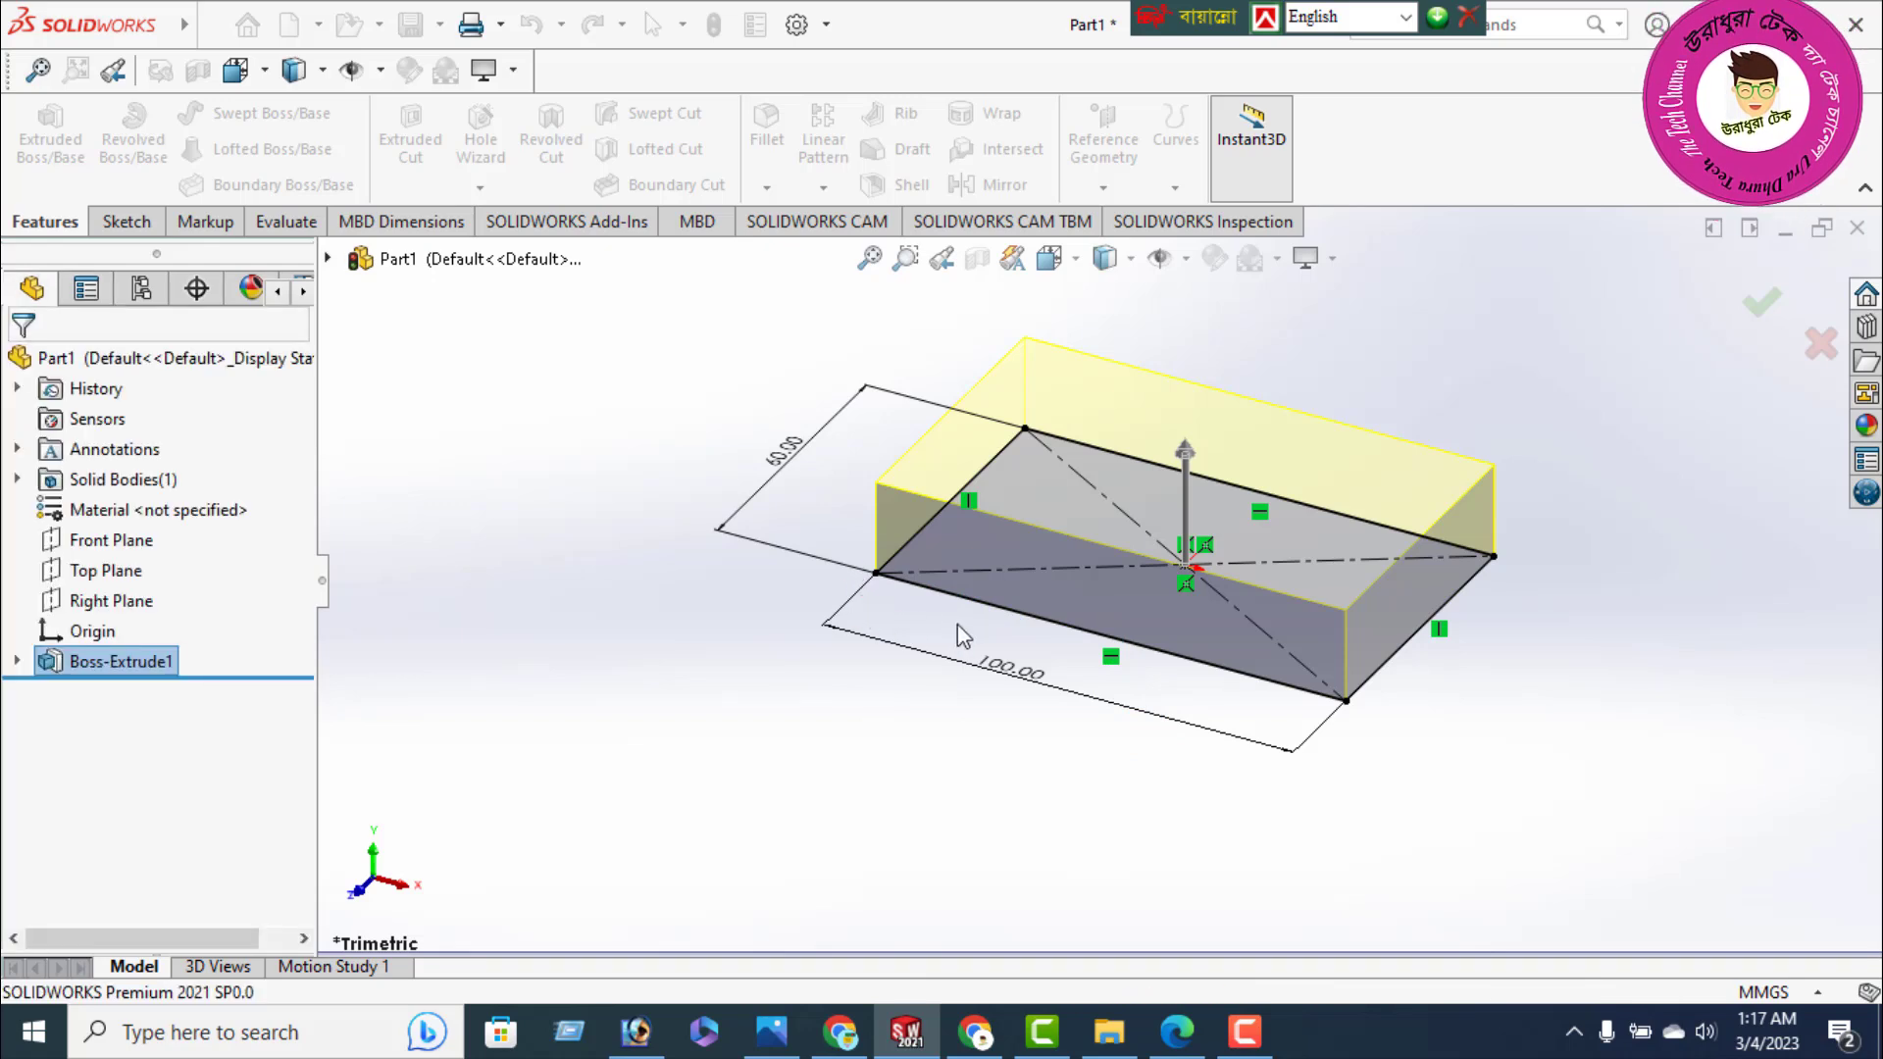
Sketch a corner rectangle on the block's upper face, spanning its full length from the rear corner and about 15.5 mm deep
mouse_move(1072, 568)
middle_mouse_down()
mouse_move(1157, 664)
mouse_move(1294, 569)
mouse_move(1180, 739)
mouse_move(1084, 756)
mouse_move(1467, 546)
mouse_move(1384, 423)
mouse_move(1262, 421)
mouse_move(1216, 575)
mouse_move(959, 644)
mouse_move(875, 694)
mouse_move(1324, 664)
mouse_move(1324, 686)
middle_mouse_up()
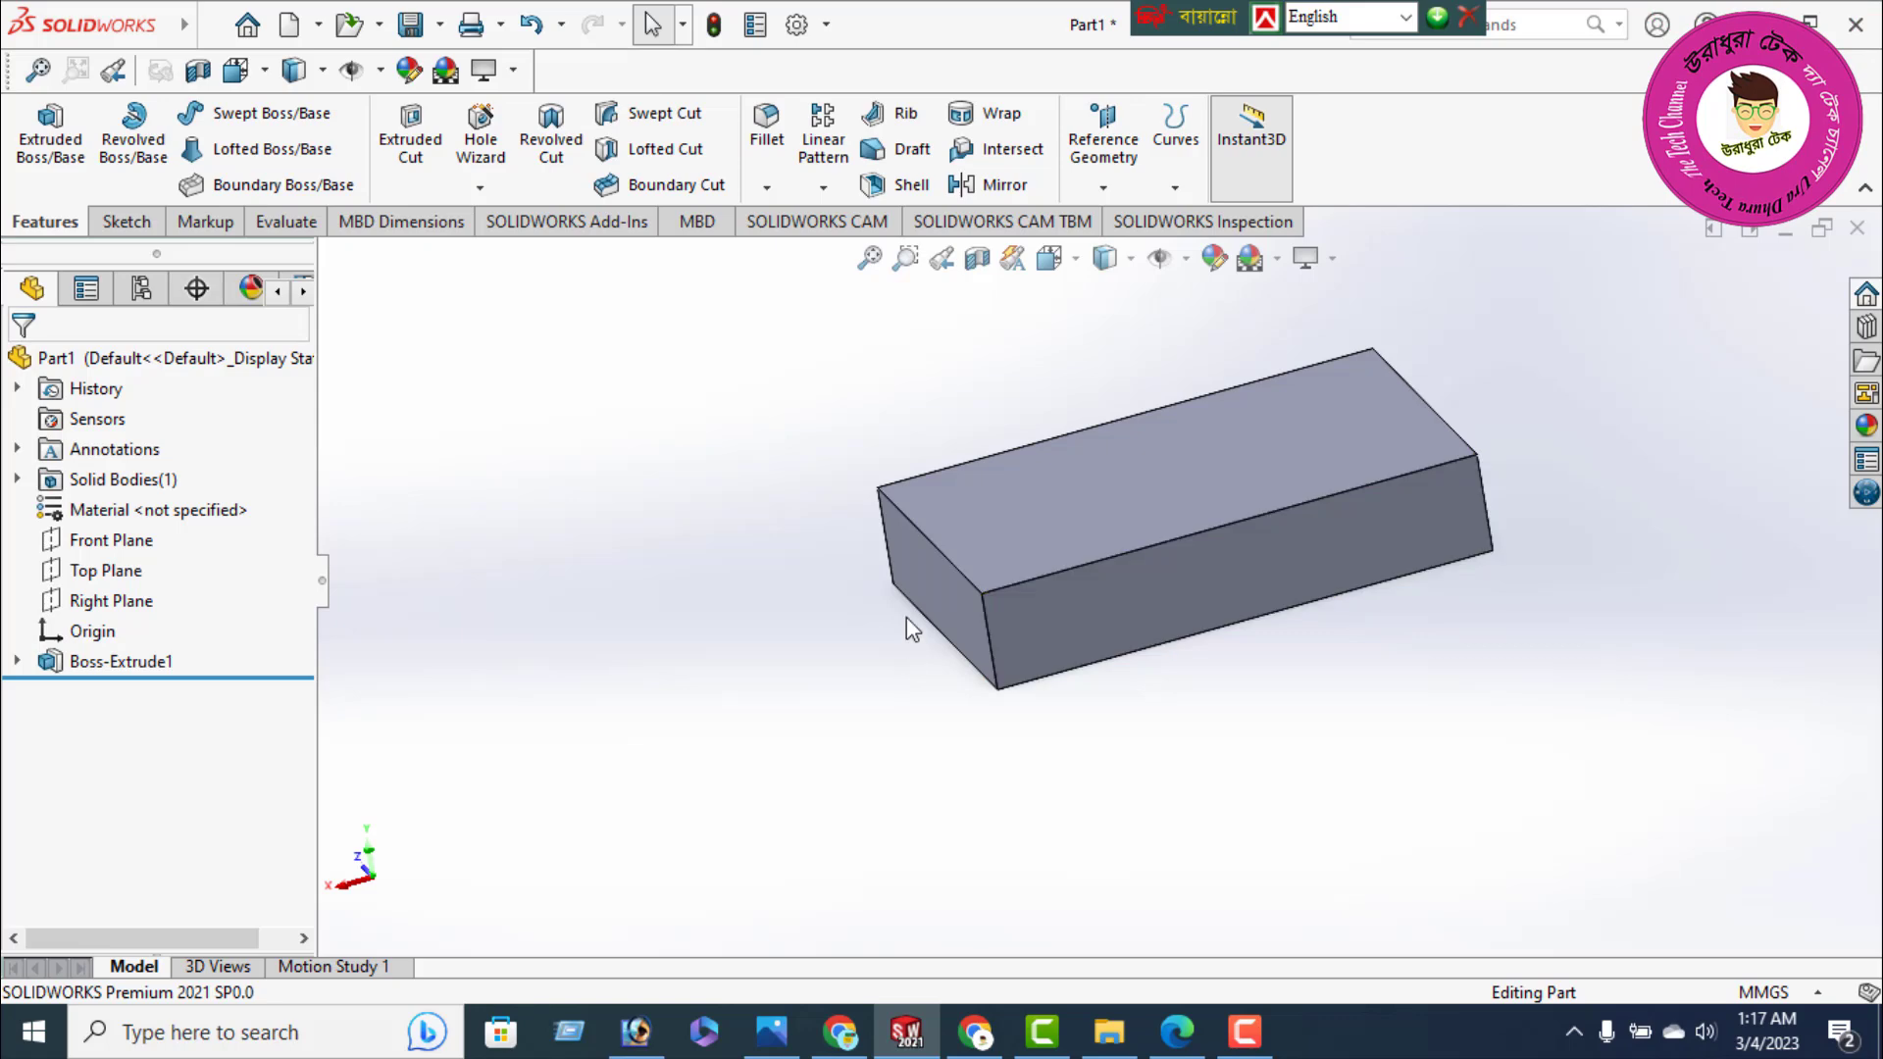
left_click(1179, 1035)
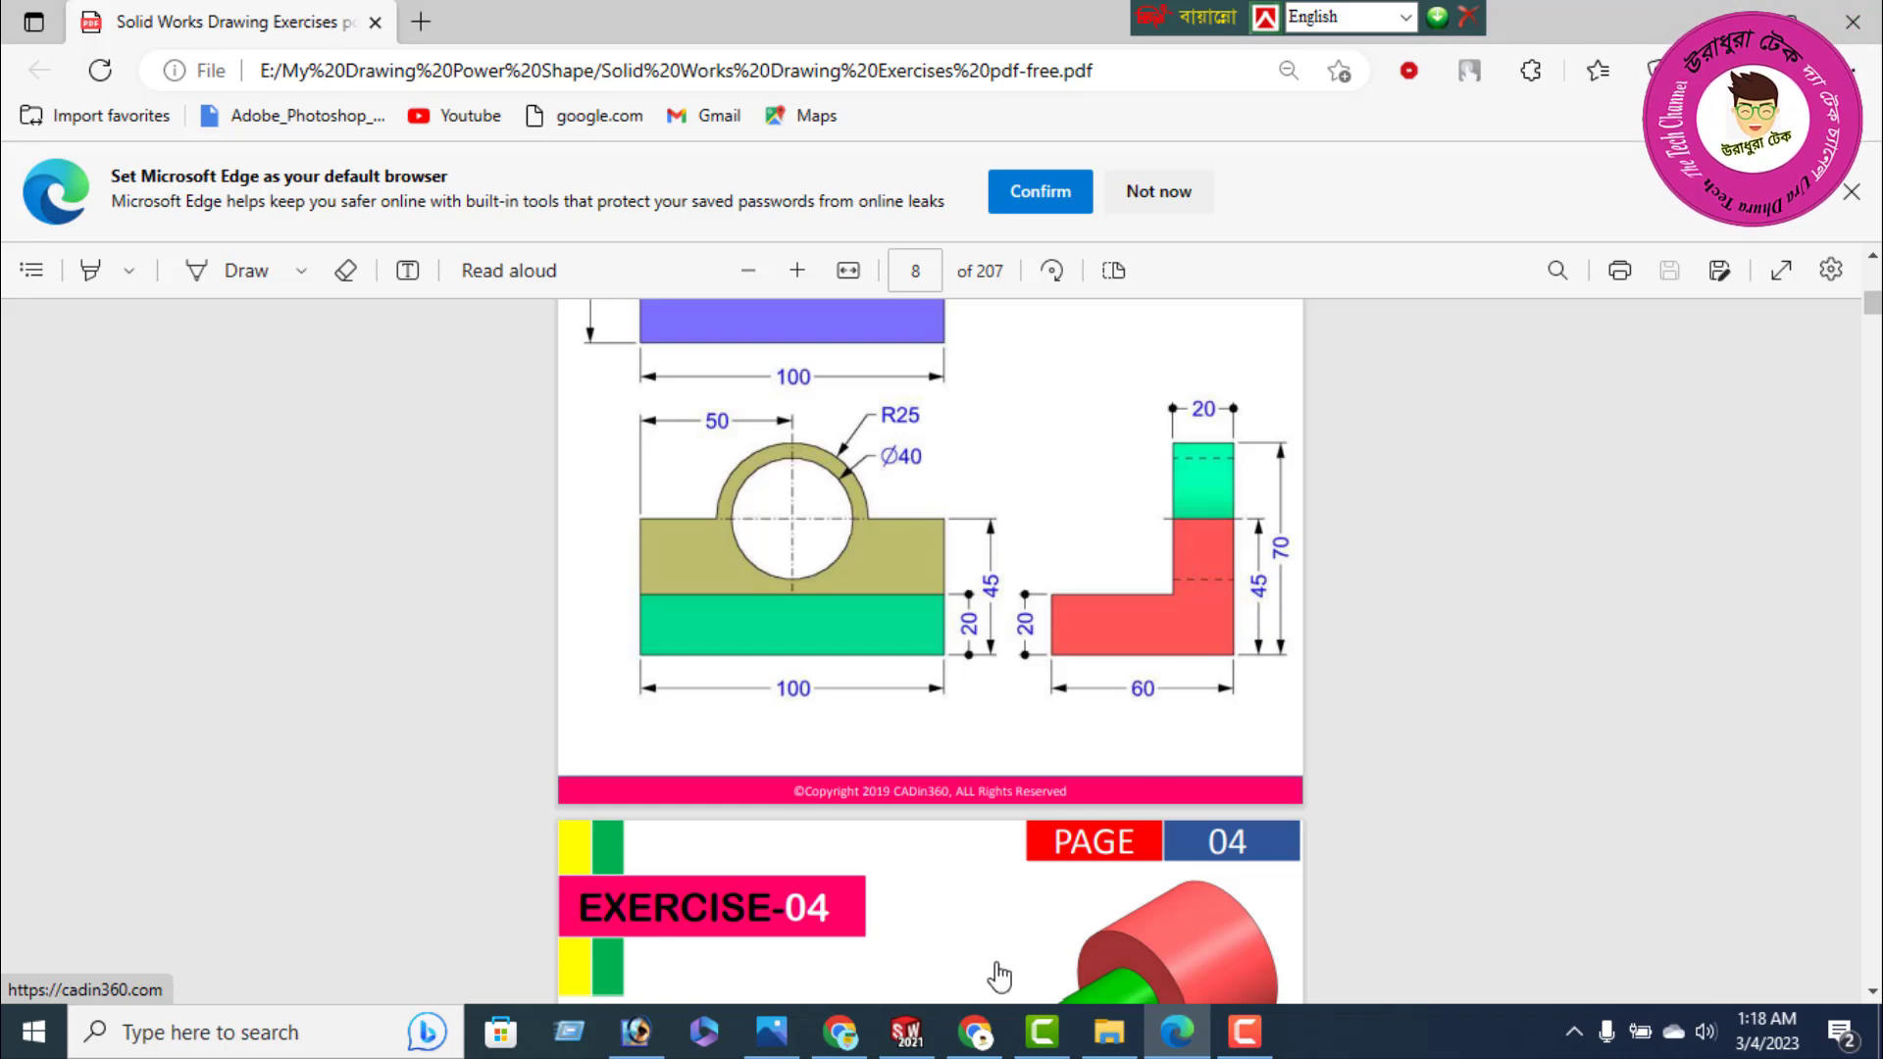
left_click(906, 1033)
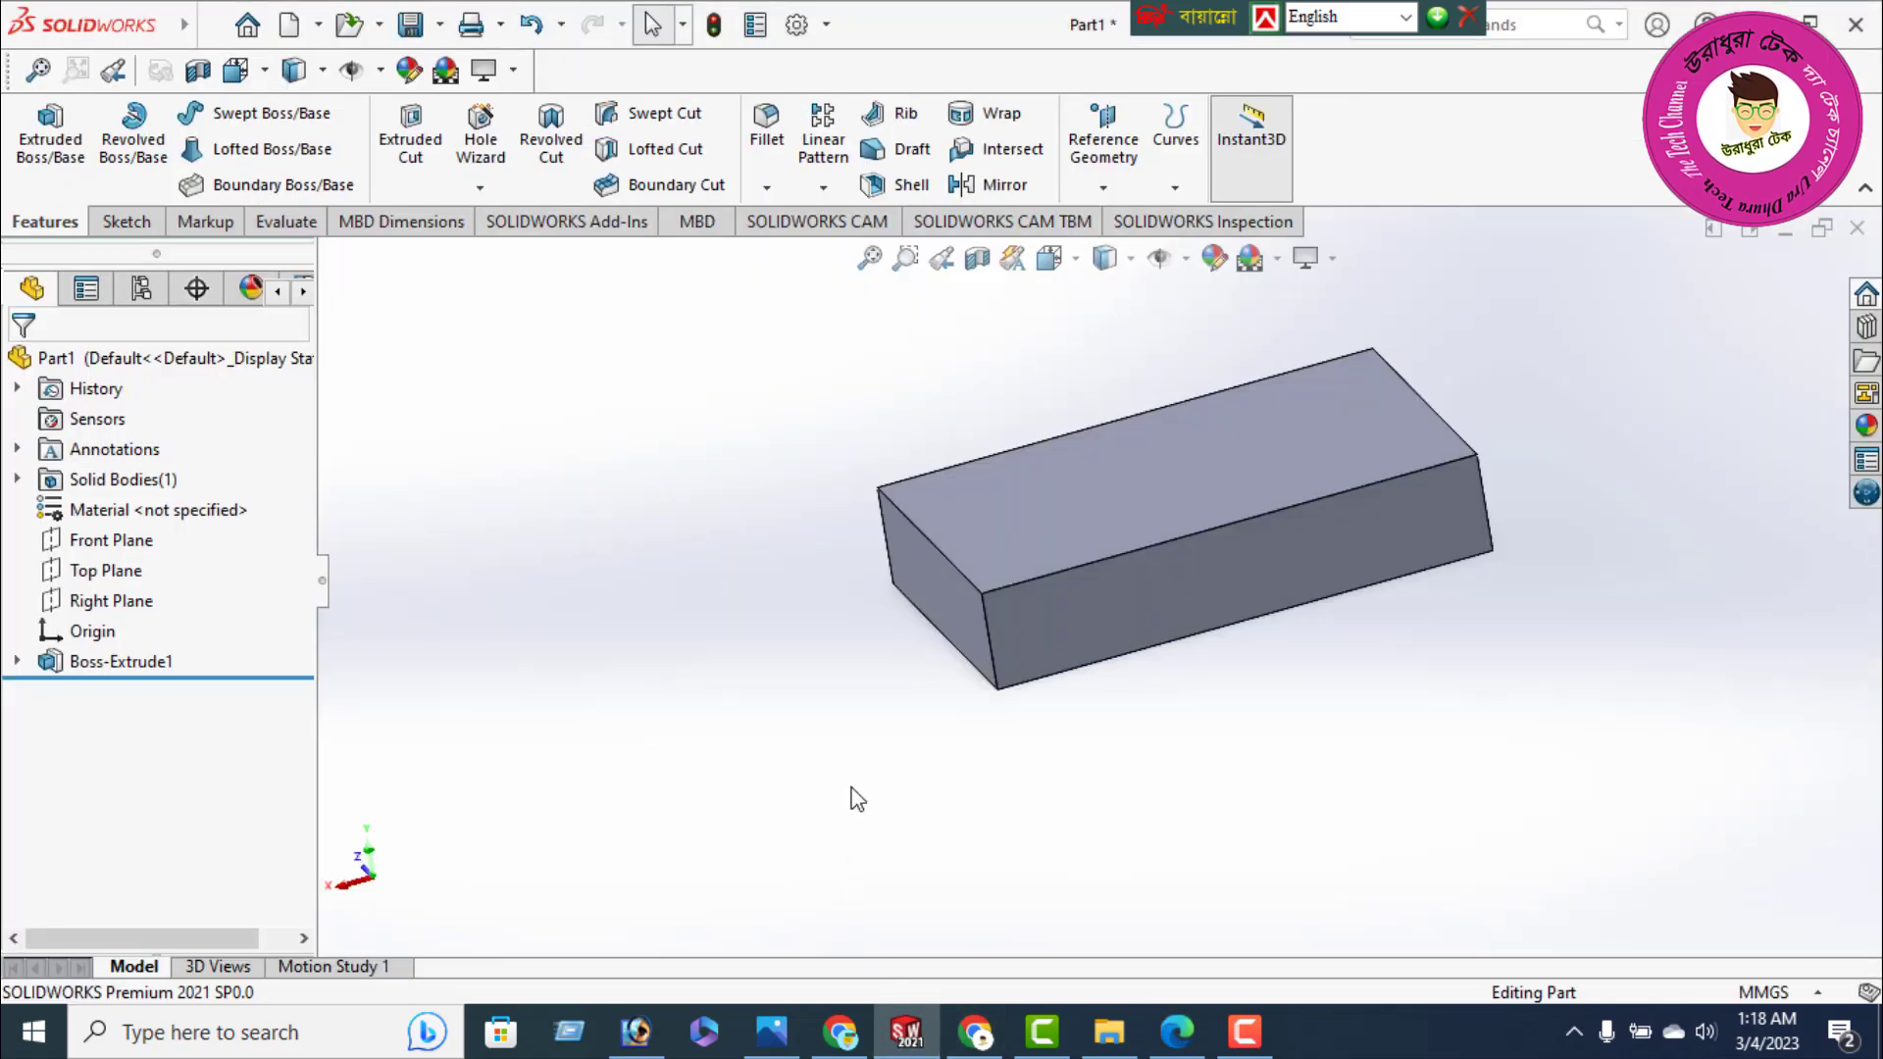
left_click(1046, 496)
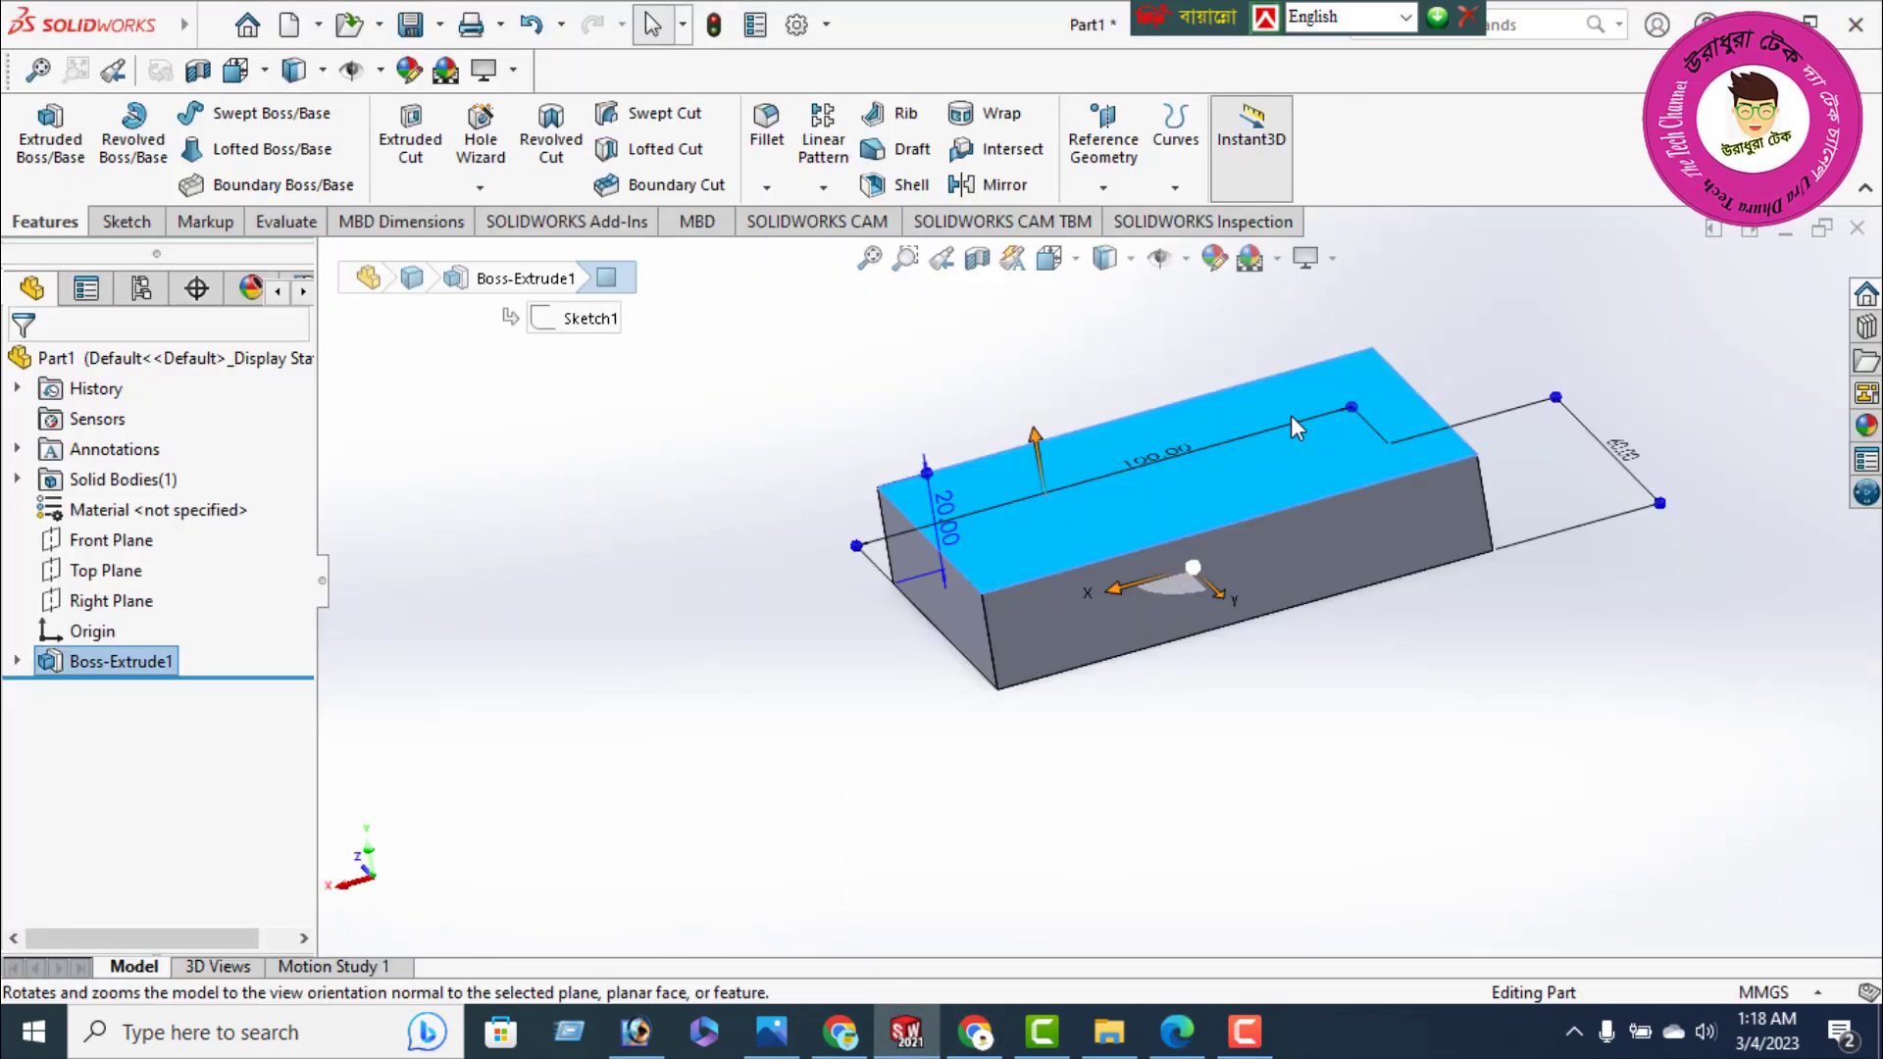
left_click(1292, 419)
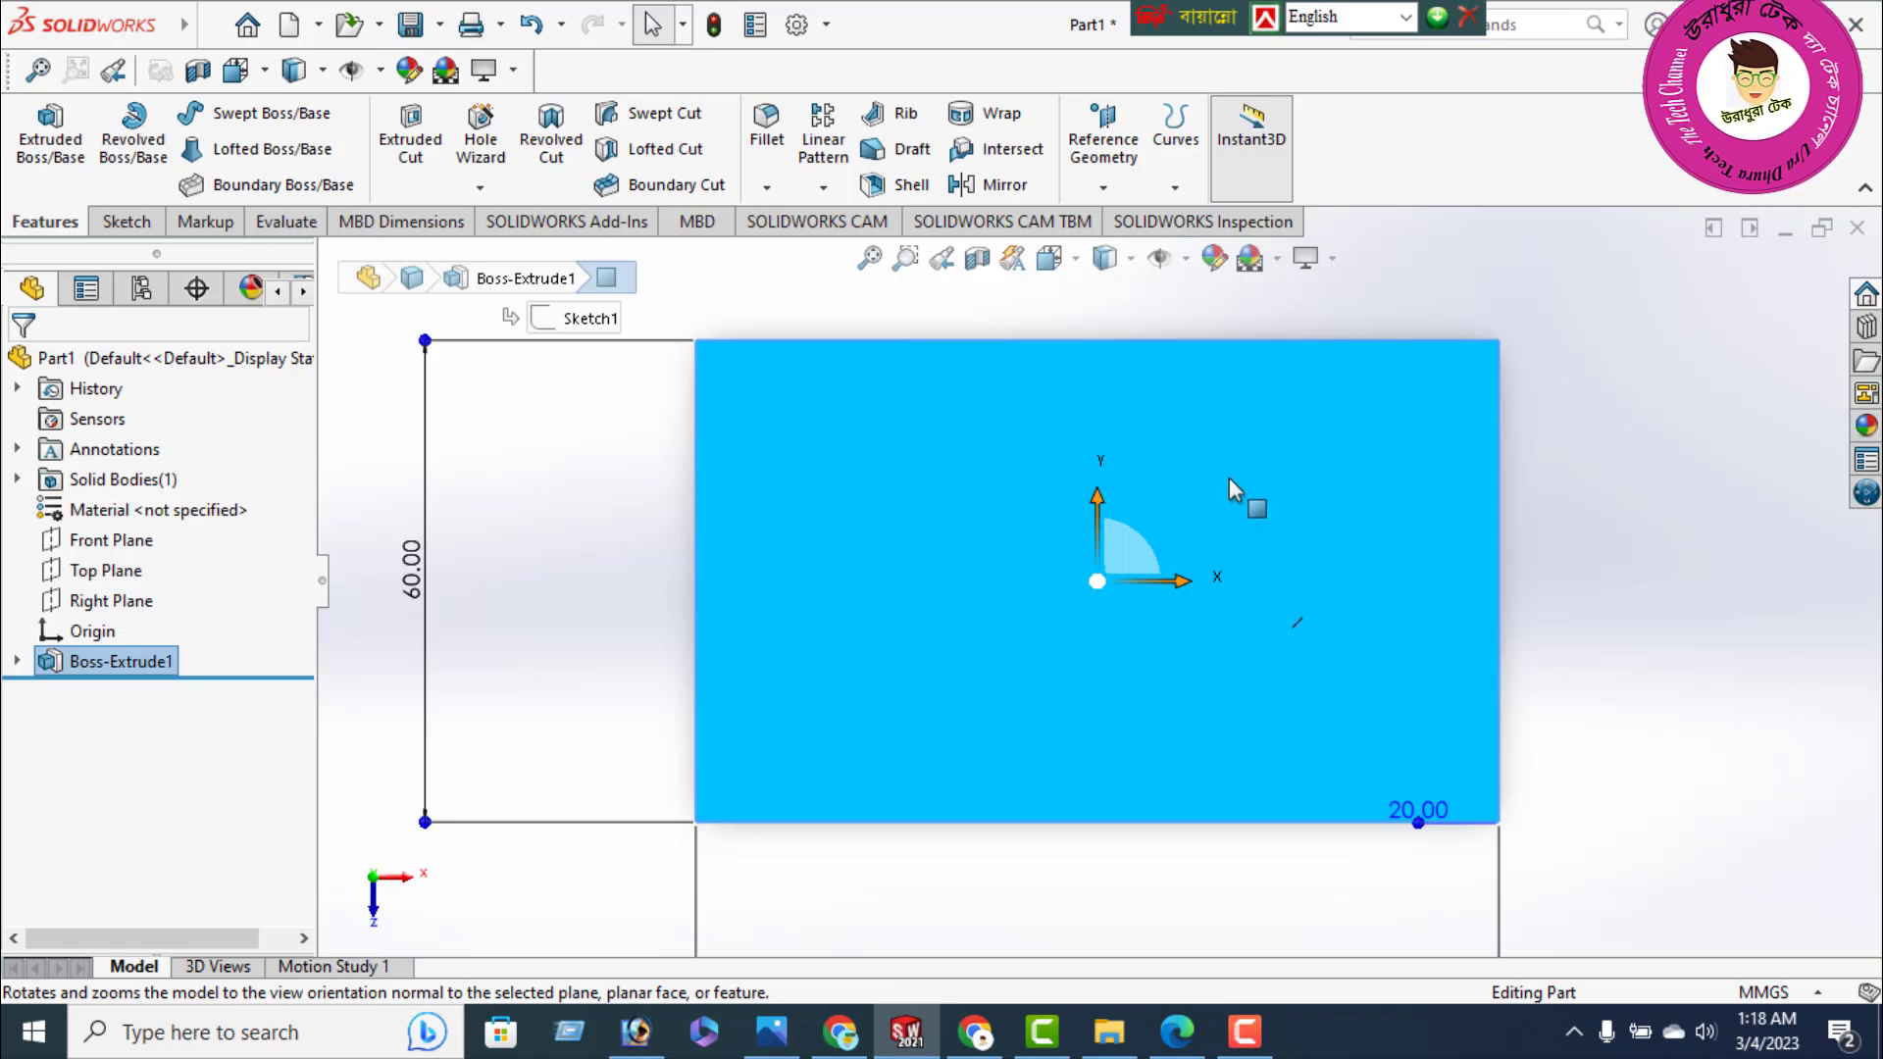
left_click(125, 221)
left_click(208, 150)
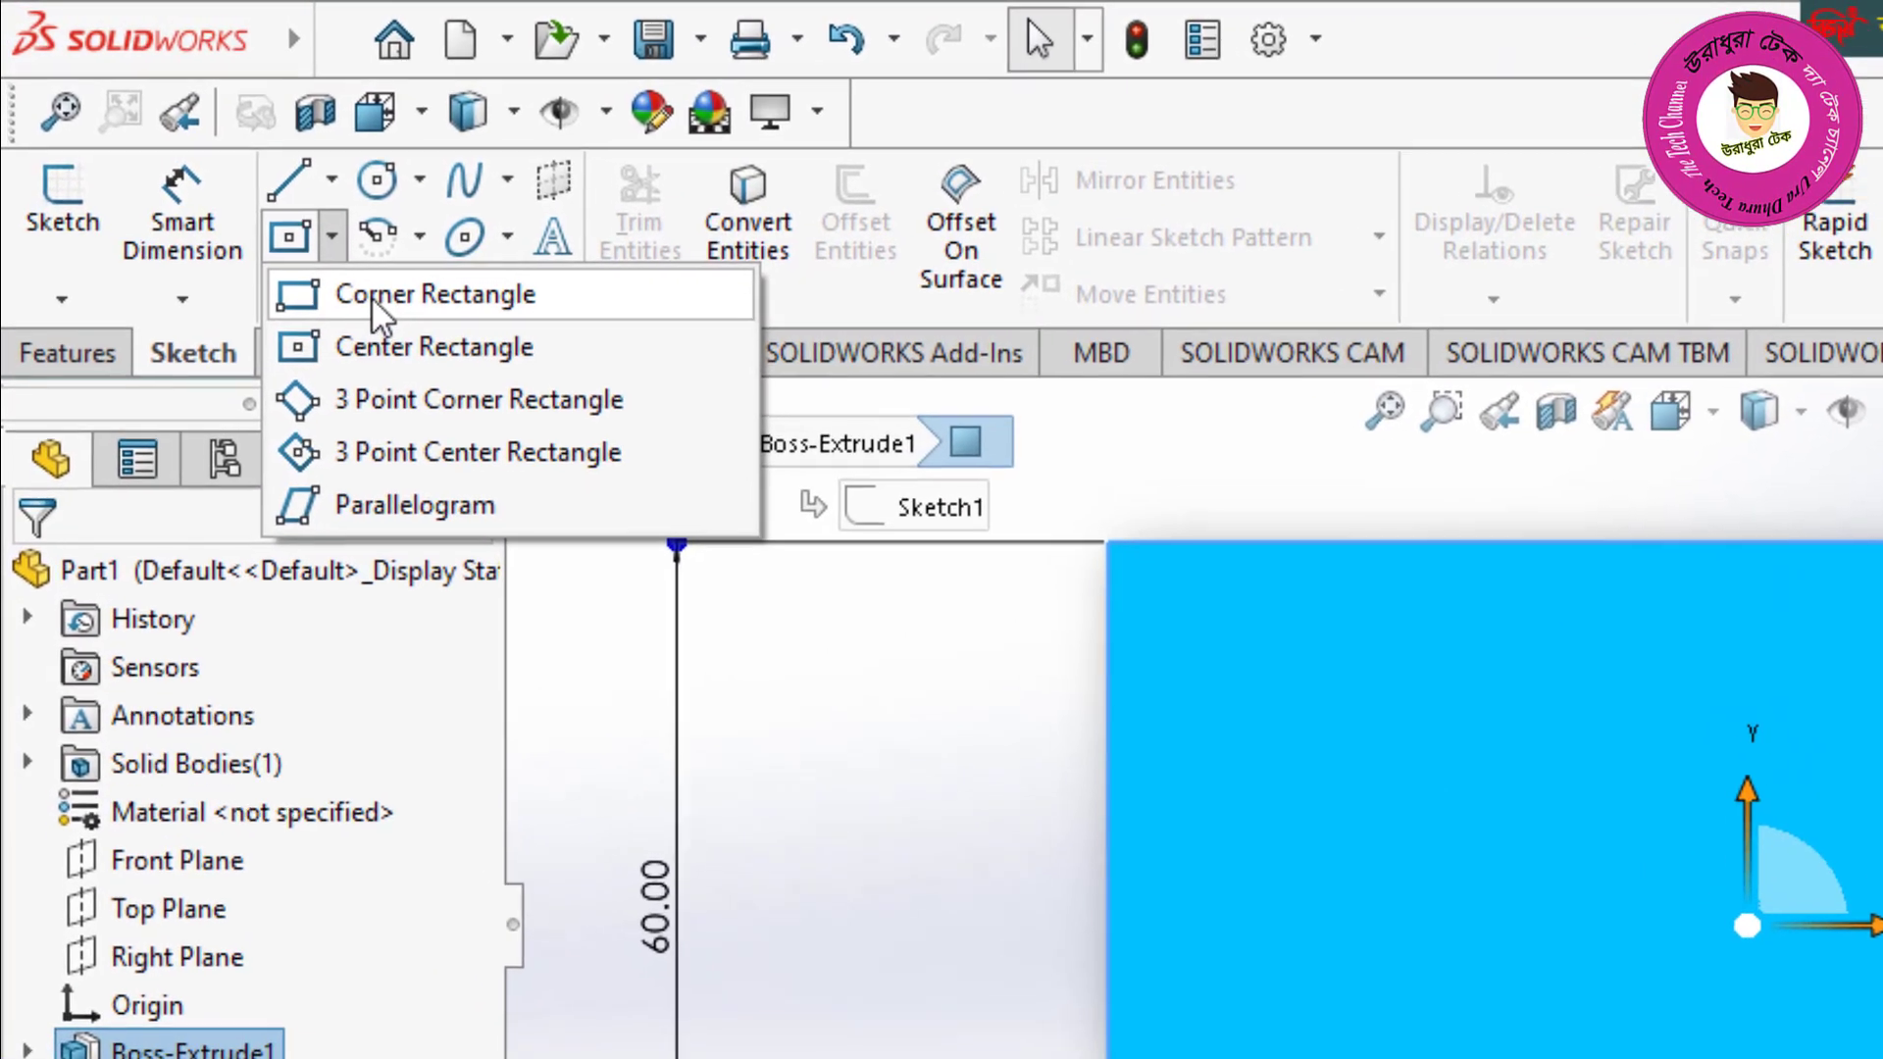
left_click(240, 184)
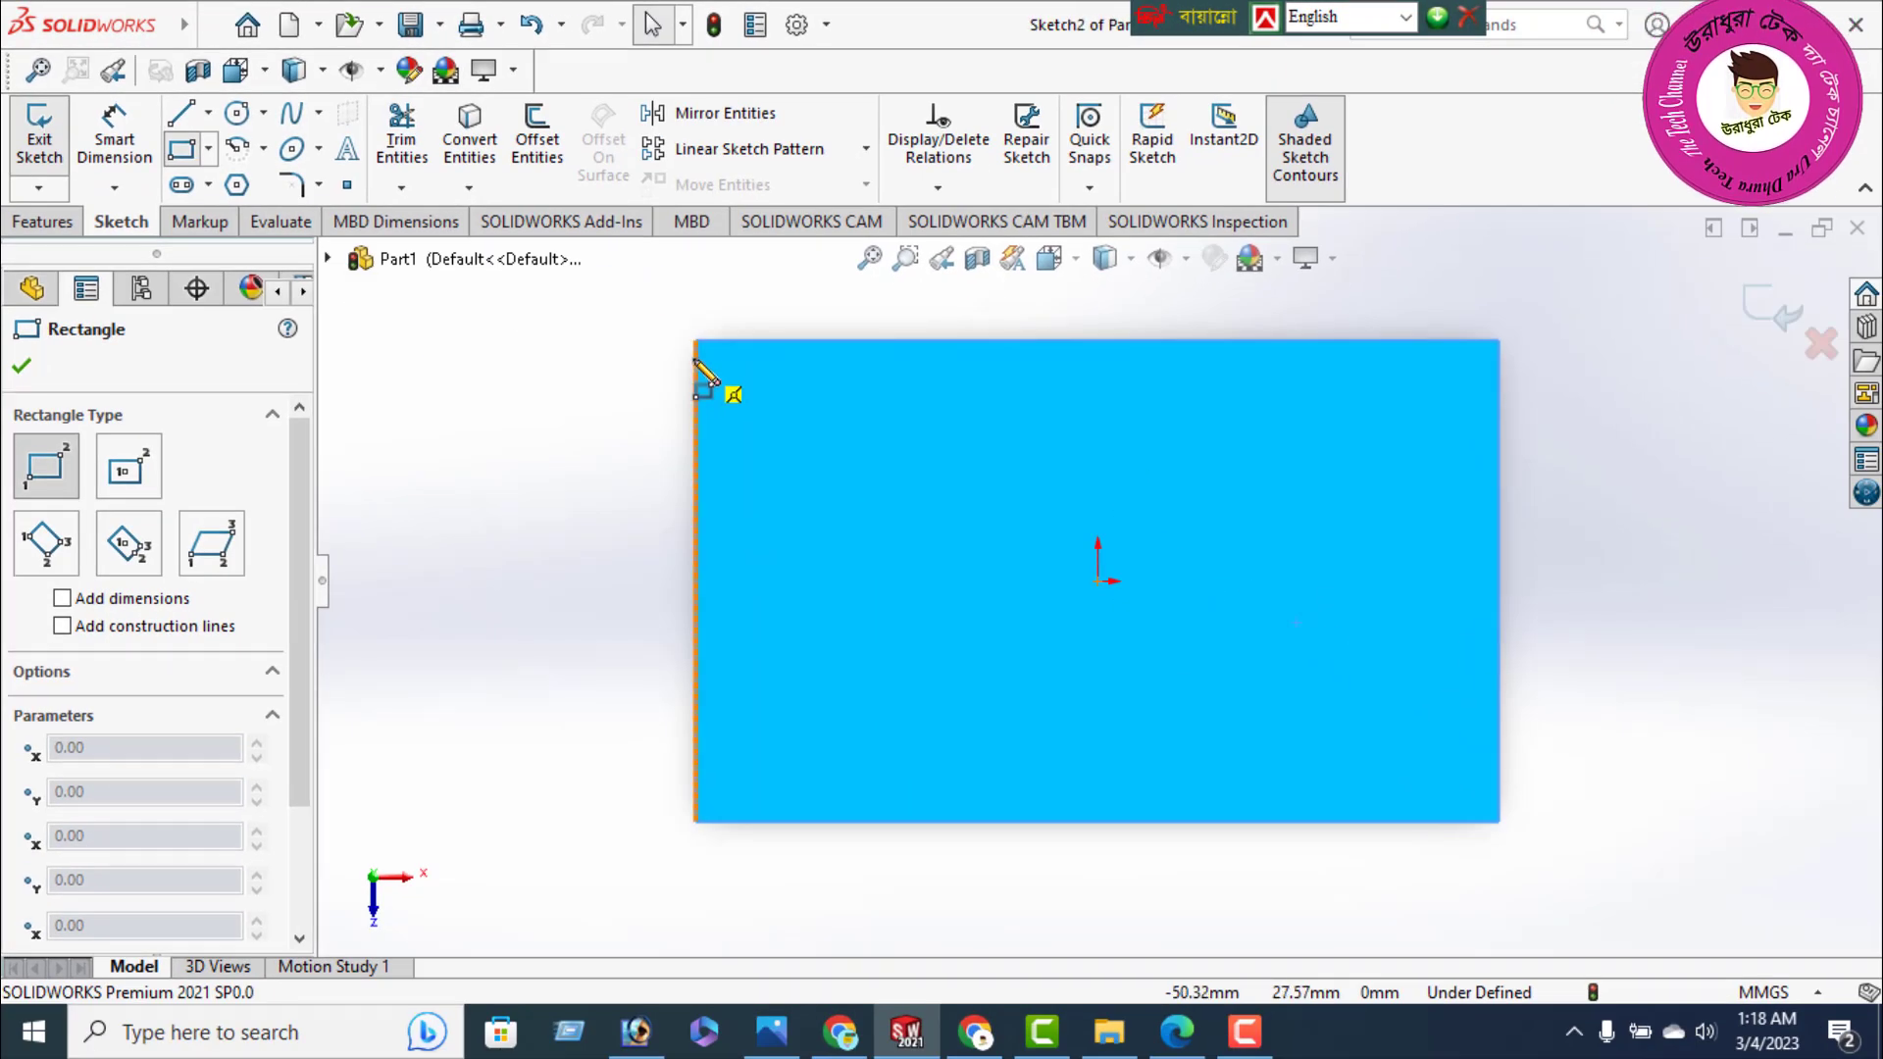
left_click(695, 340)
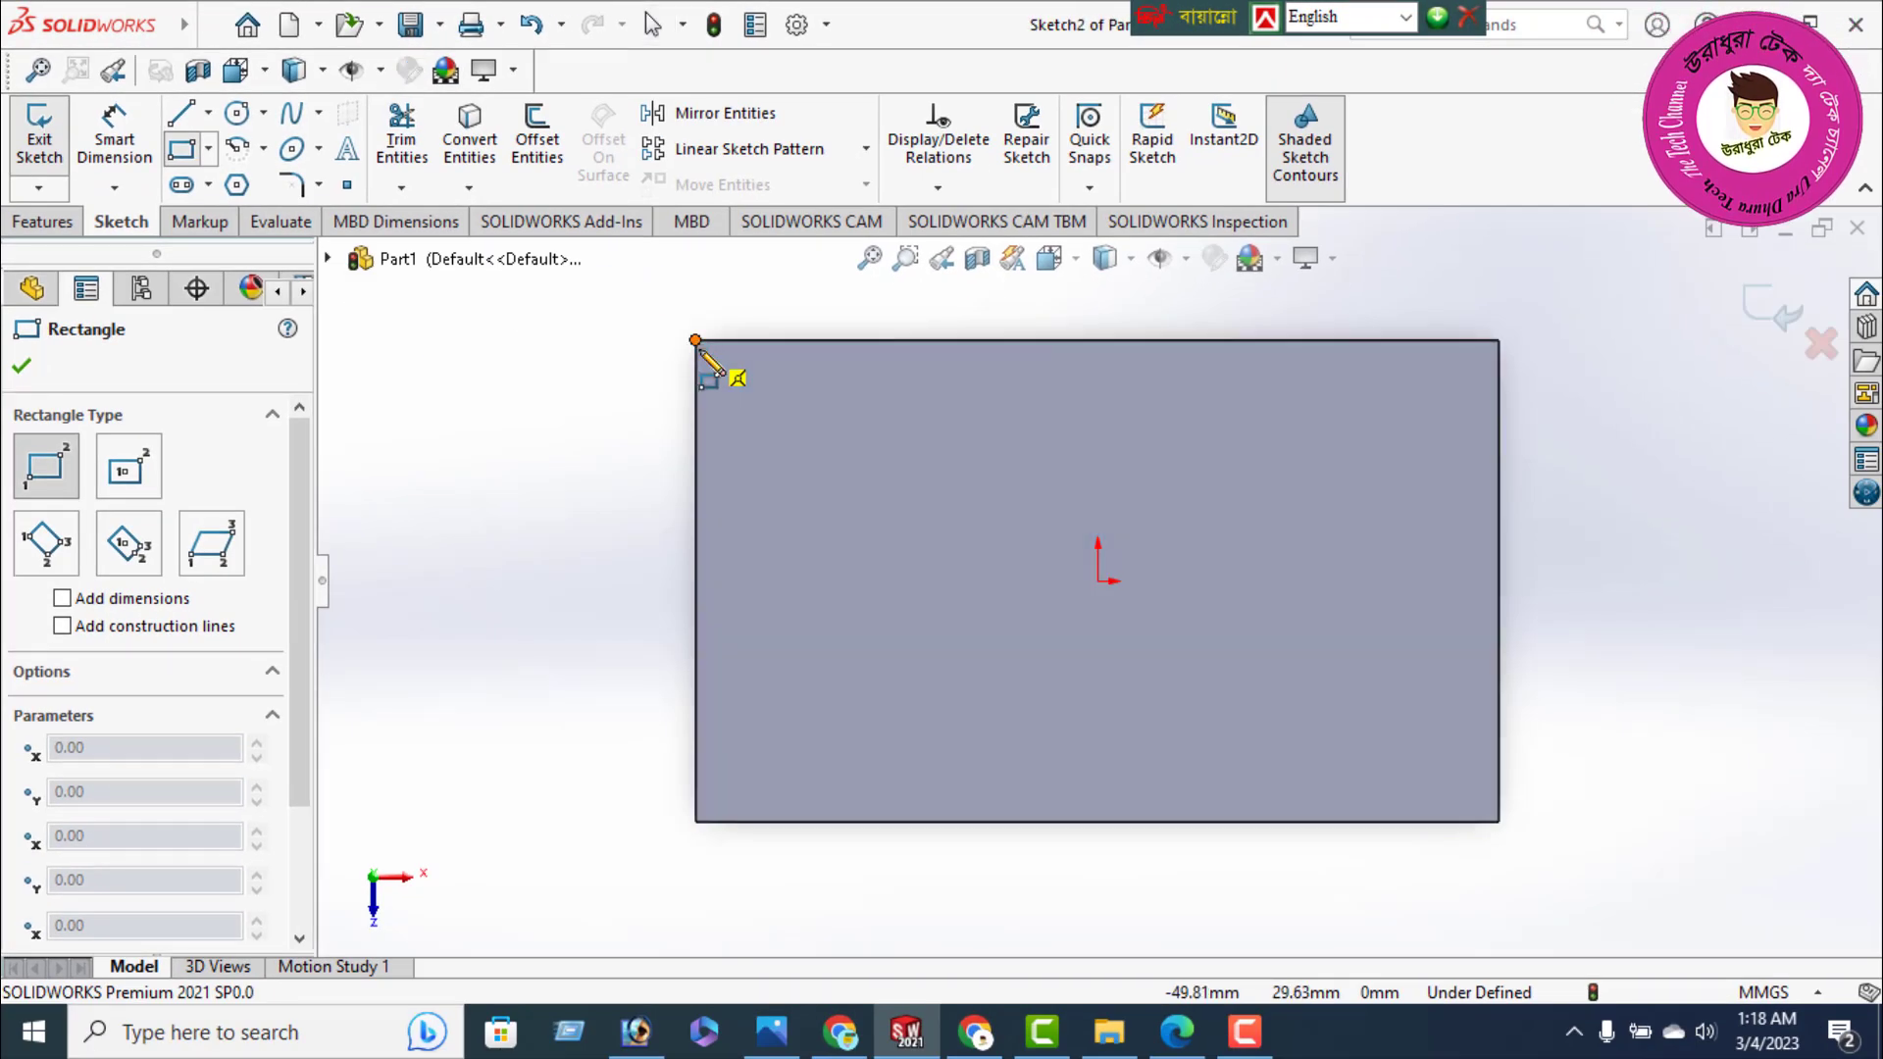
left_click(1500, 465)
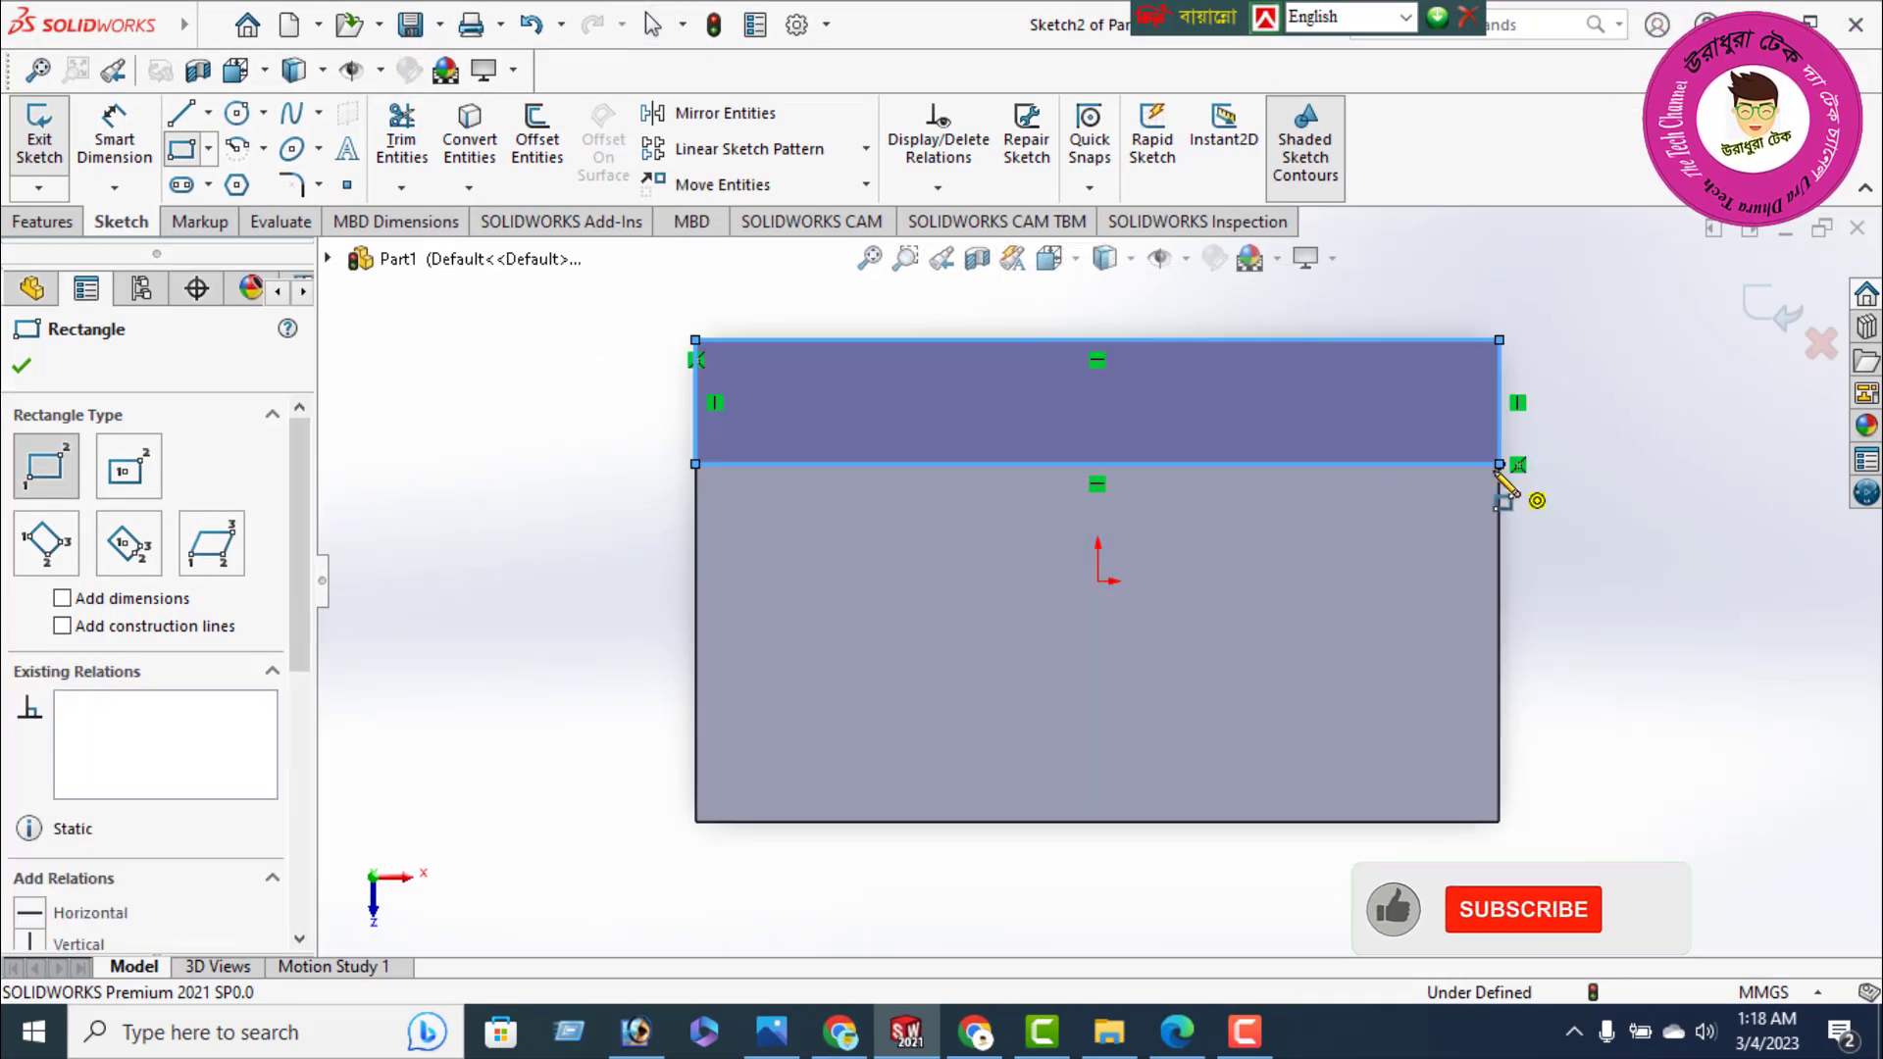
left_click(22, 368)
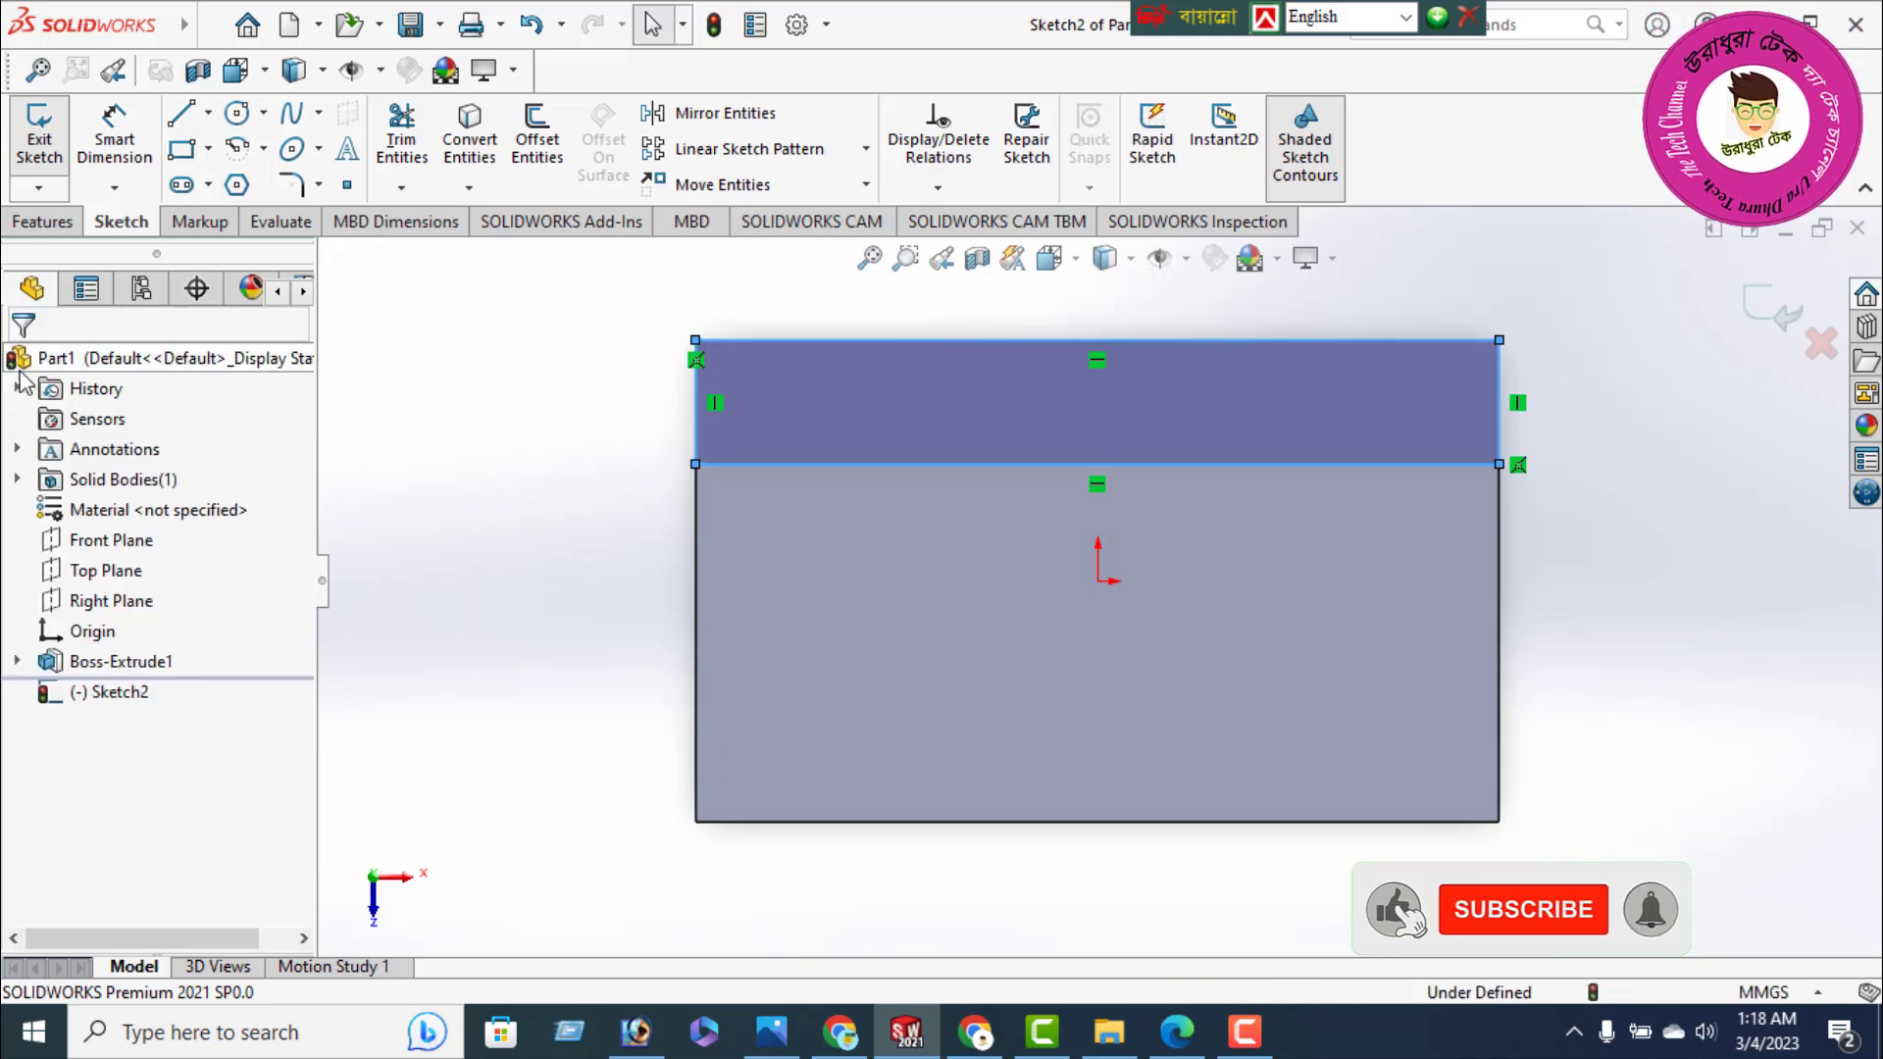
Dimension the distance between the rectangle's two long sides and set it to 20 mm
left_click(111, 142)
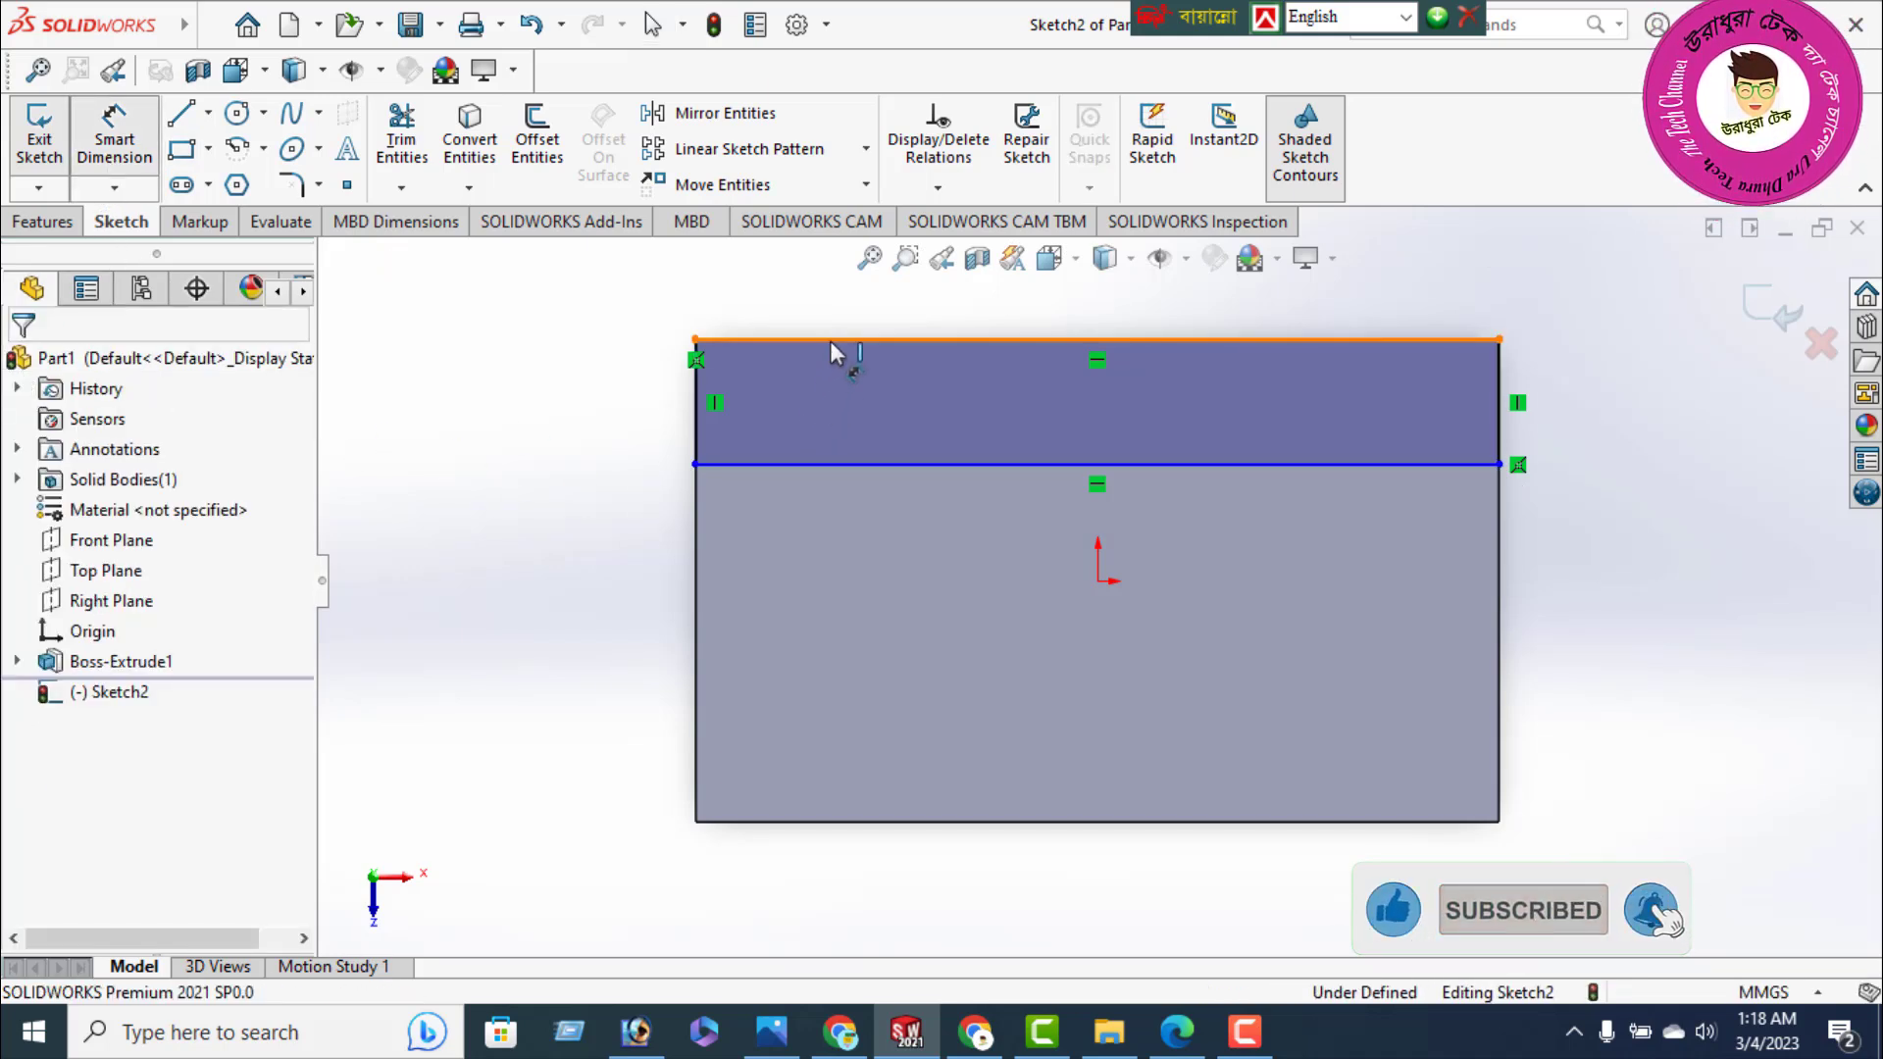
left_click(849, 465)
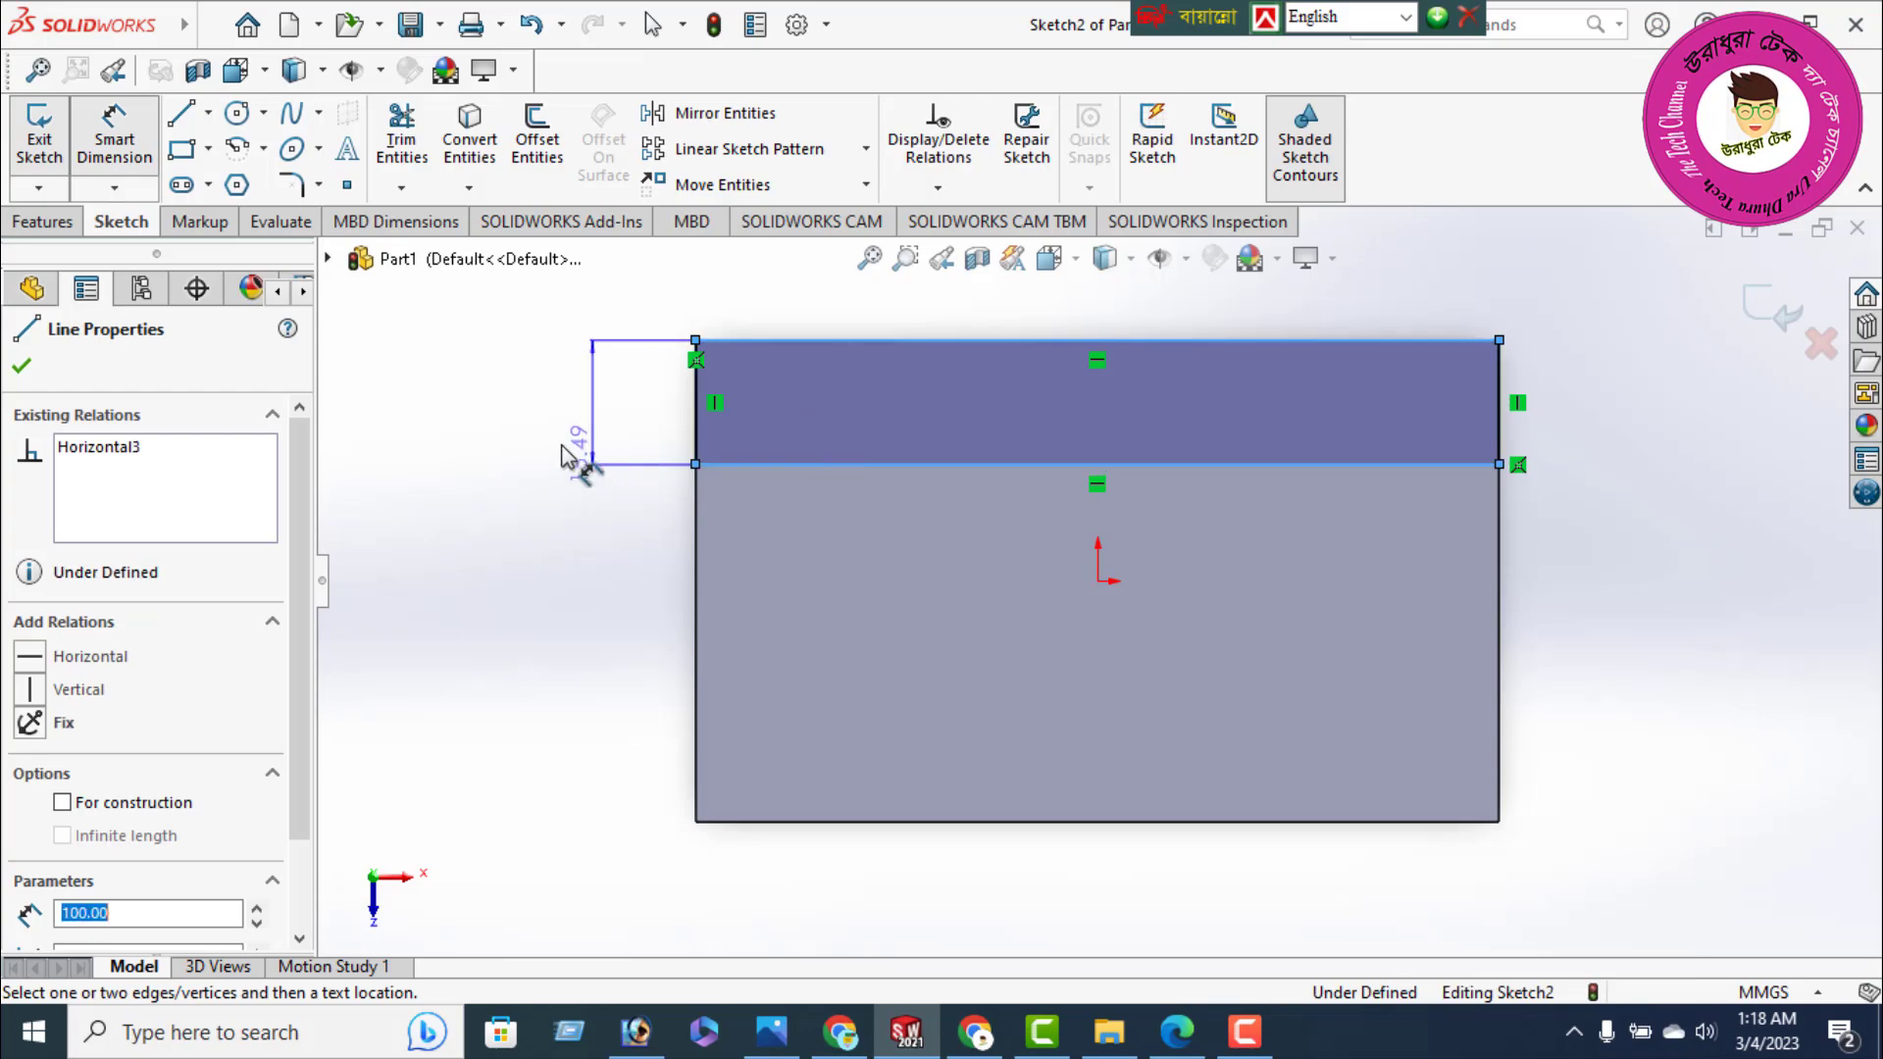
left_click(559, 458)
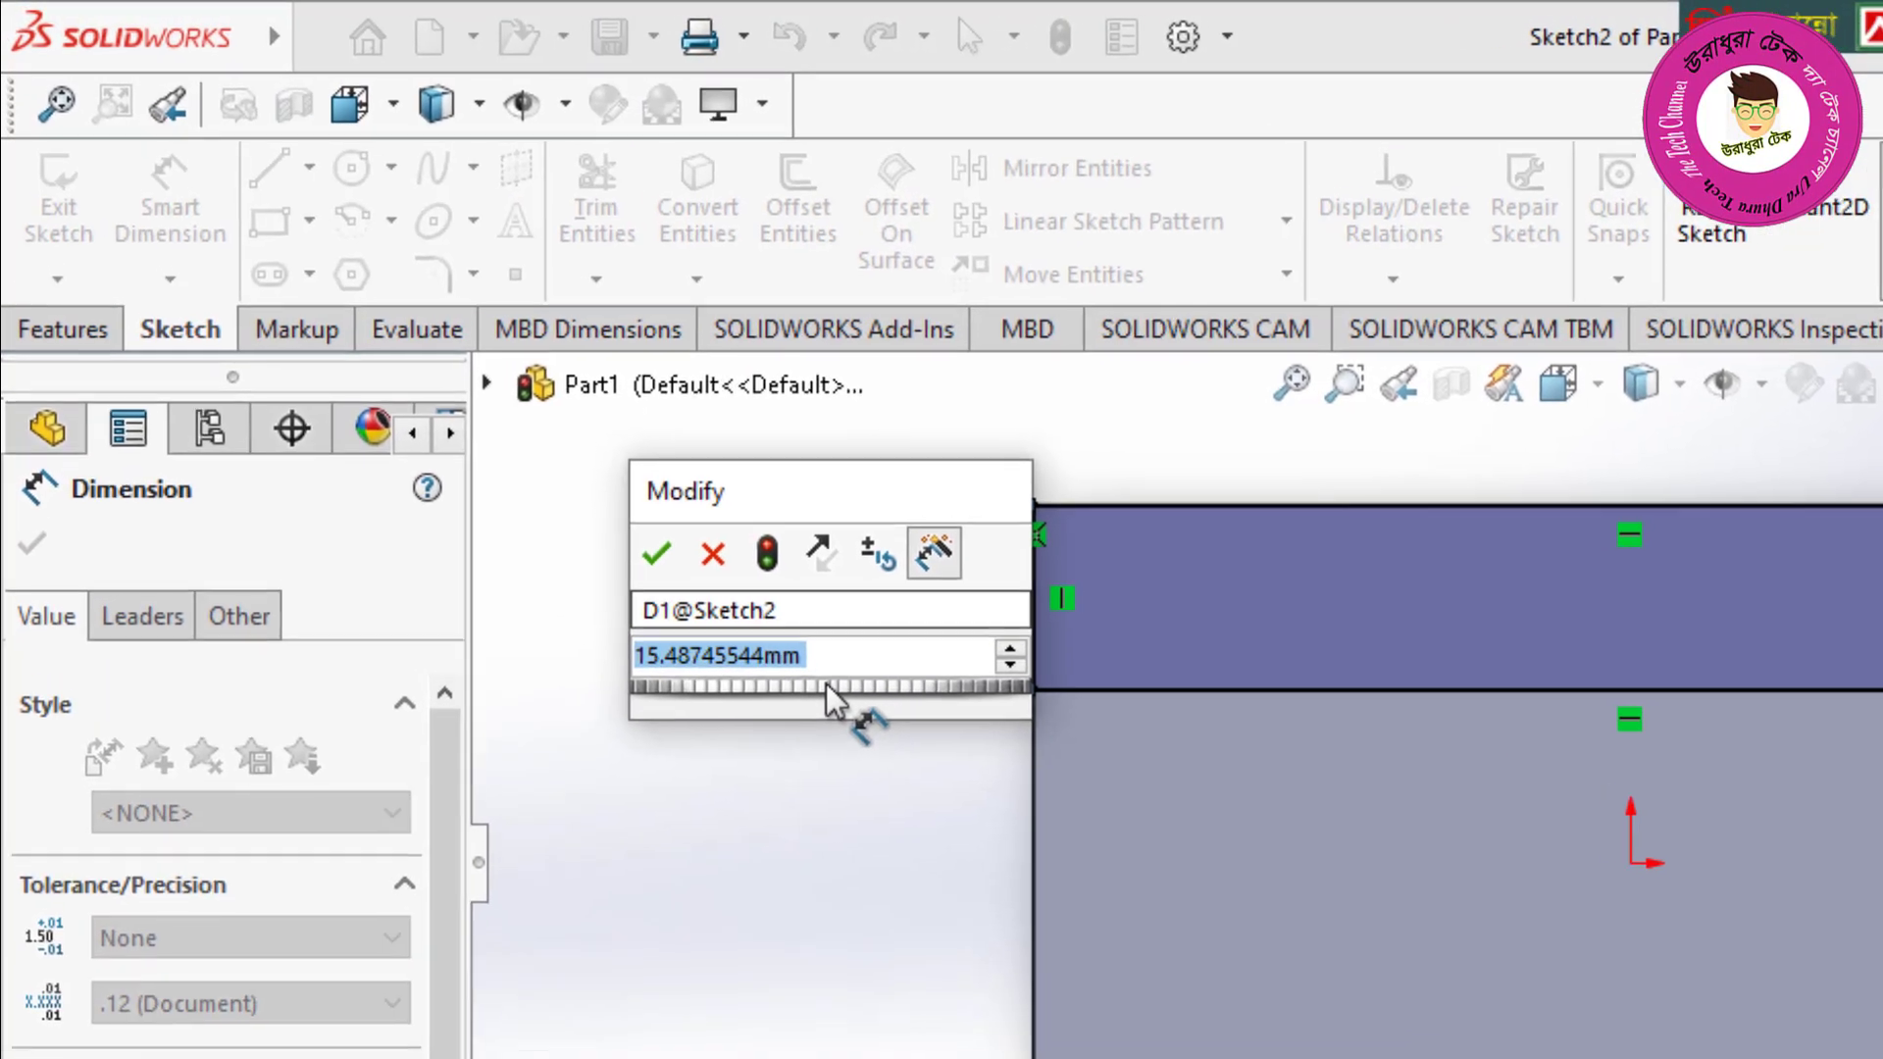
type("20")
key("Return")
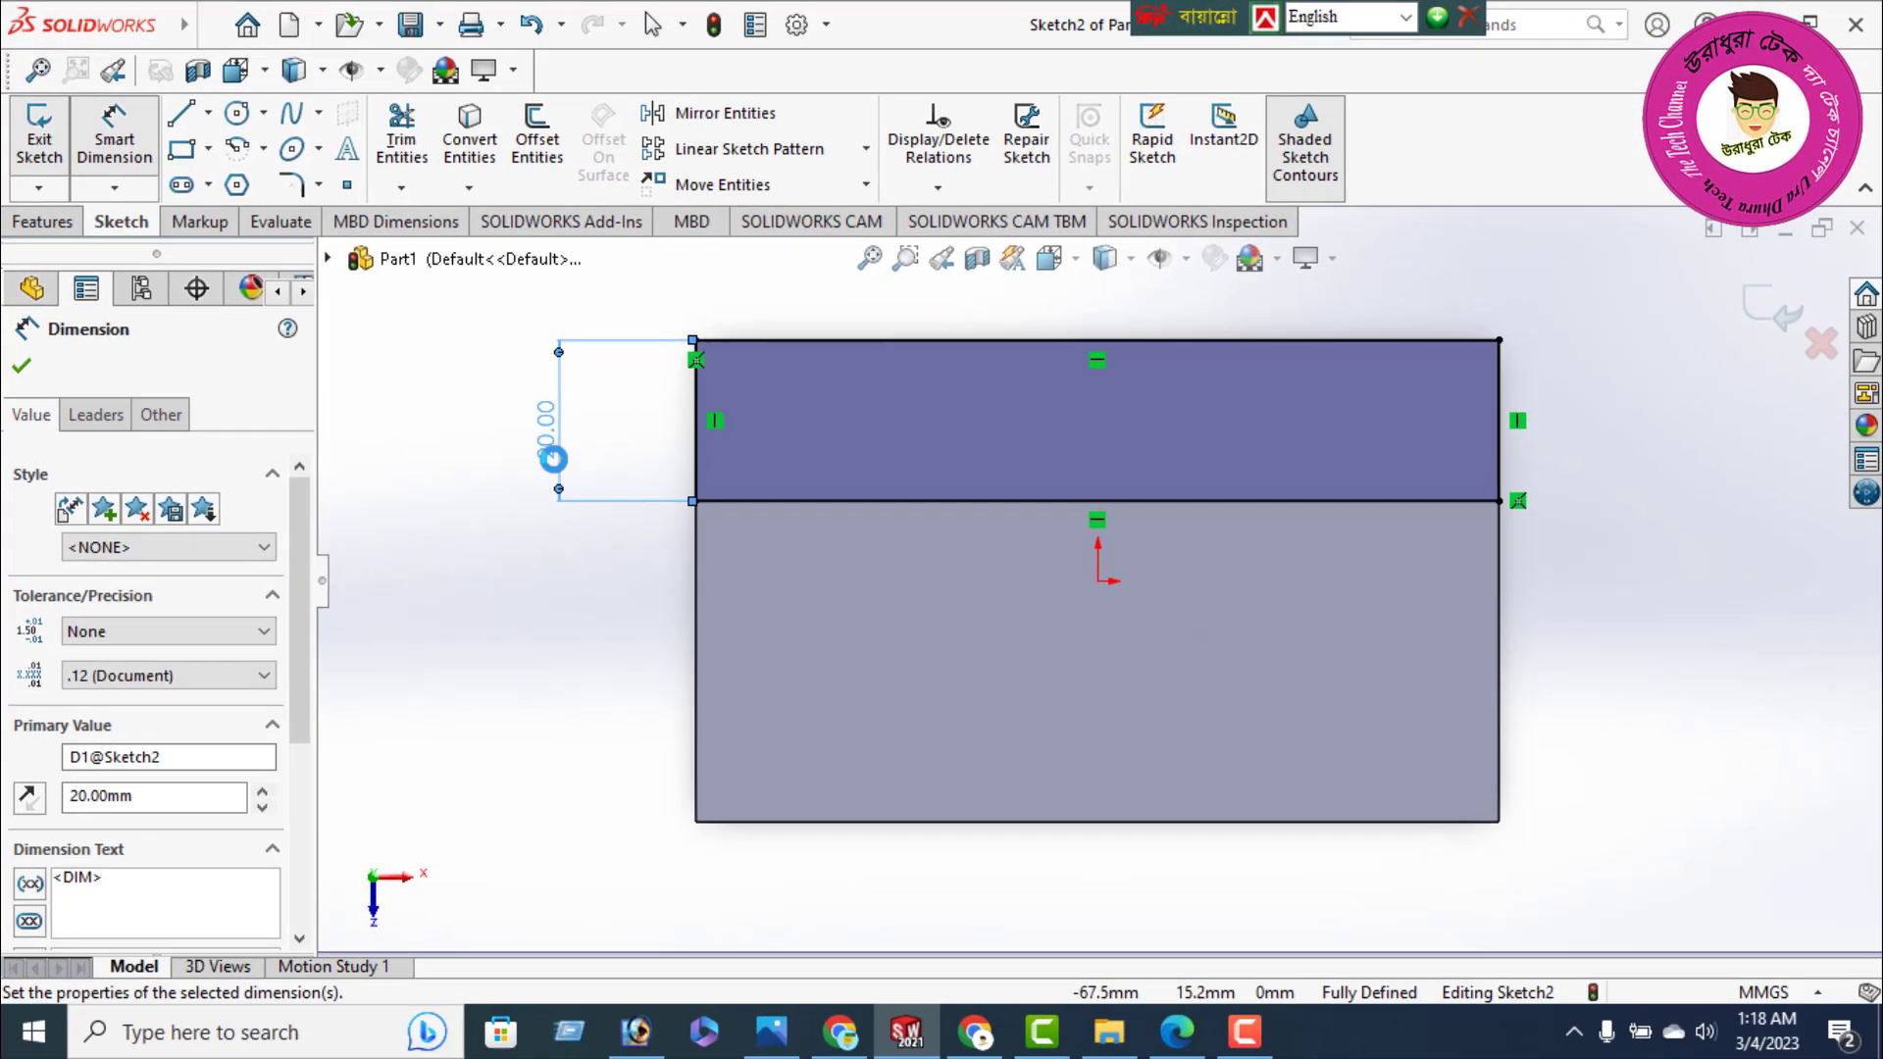
left_click(20, 370)
Extrude the rear strip rectangle 25 mm upward with Merge result, checking the upright's height against the PDF drawing
mouse_move(539, 559)
middle_mouse_down()
mouse_move(449, 416)
mouse_move(575, 416)
mouse_move(1563, 643)
mouse_move(1560, 828)
mouse_move(539, 616)
middle_mouse_up()
middle_click_drag(509, 520, 585, 344)
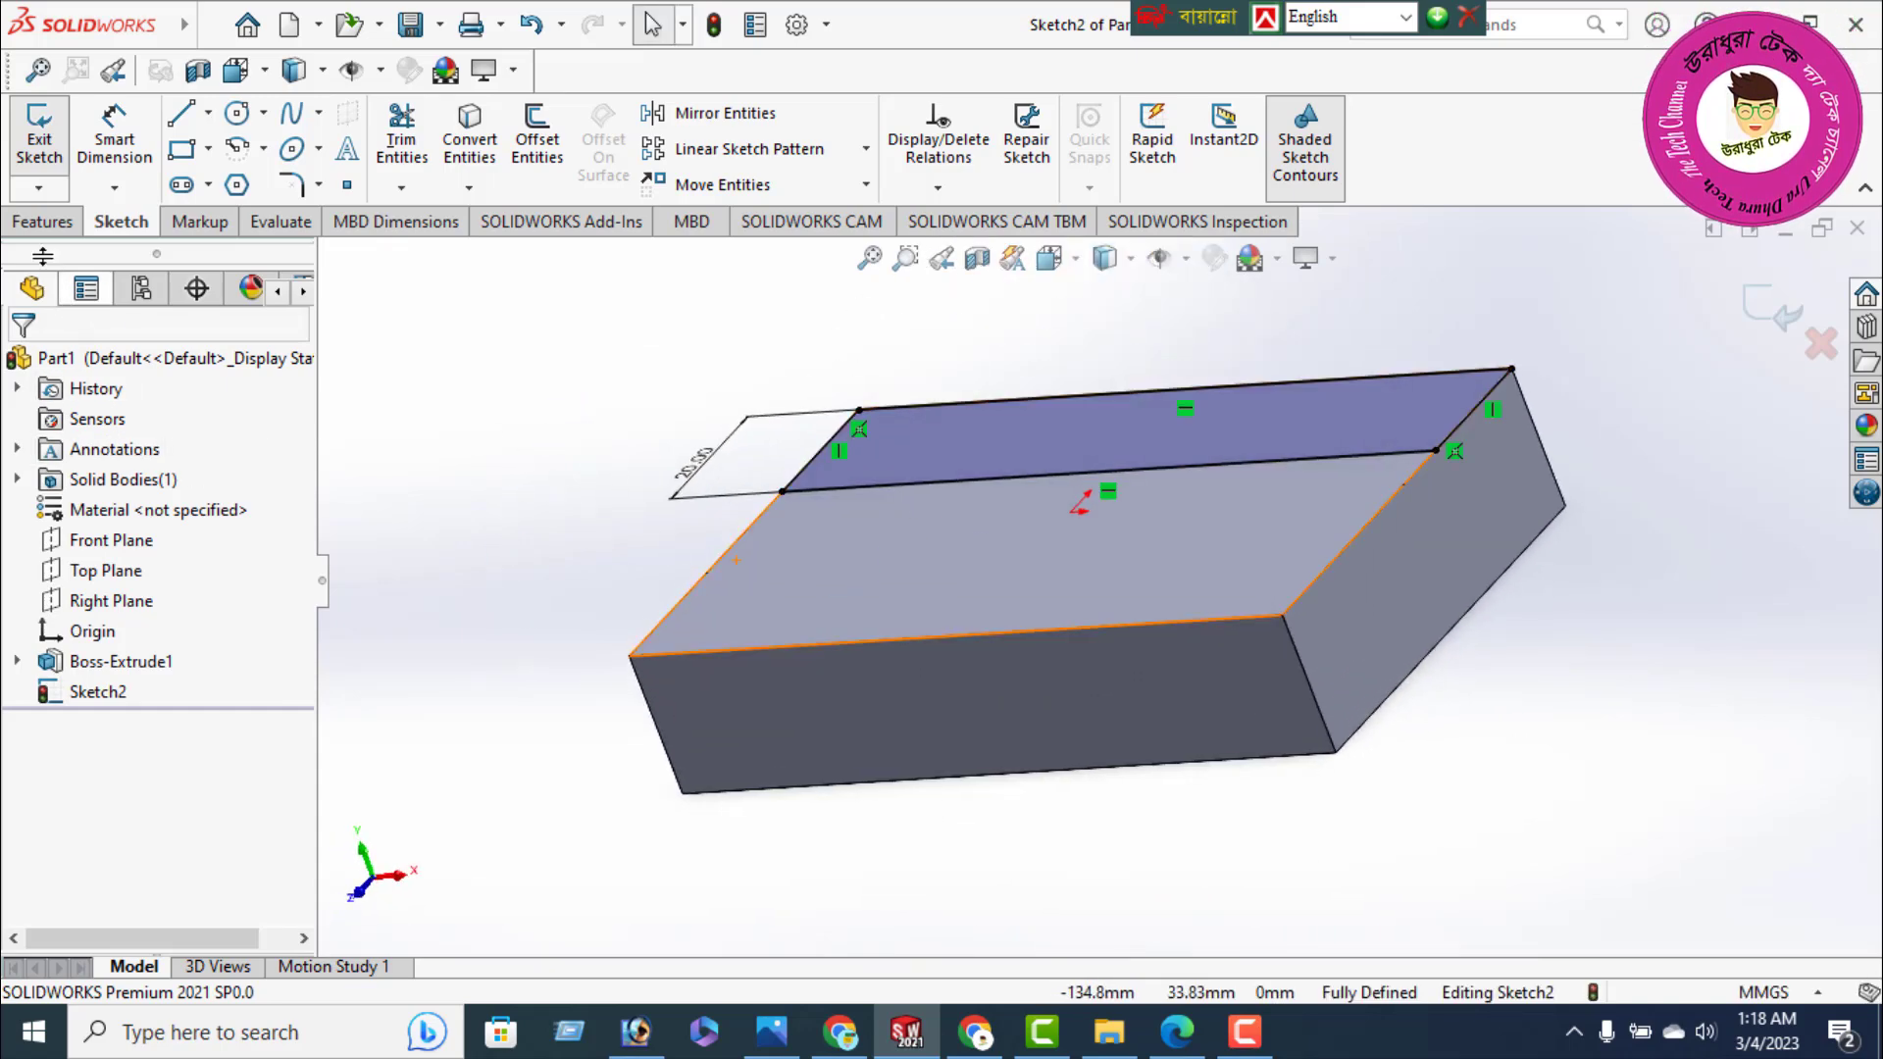
left_click(37, 222)
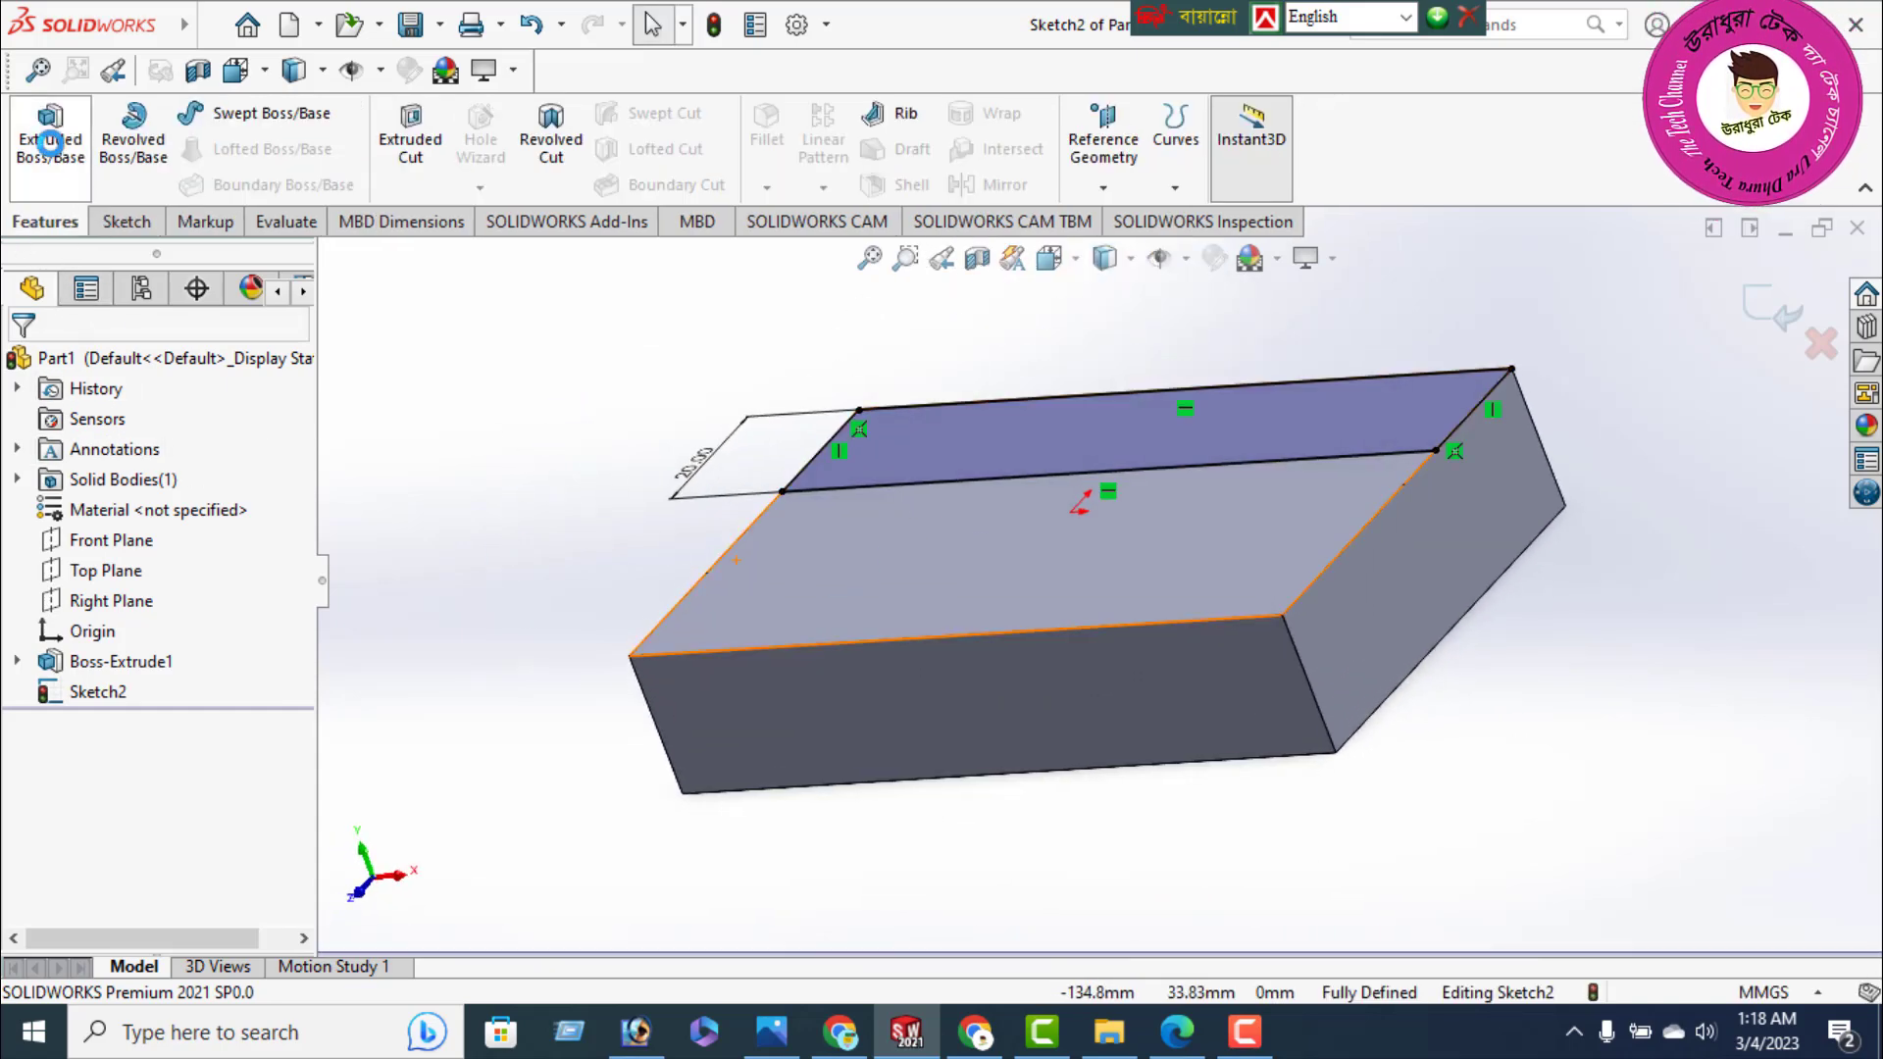
left_click(54, 147)
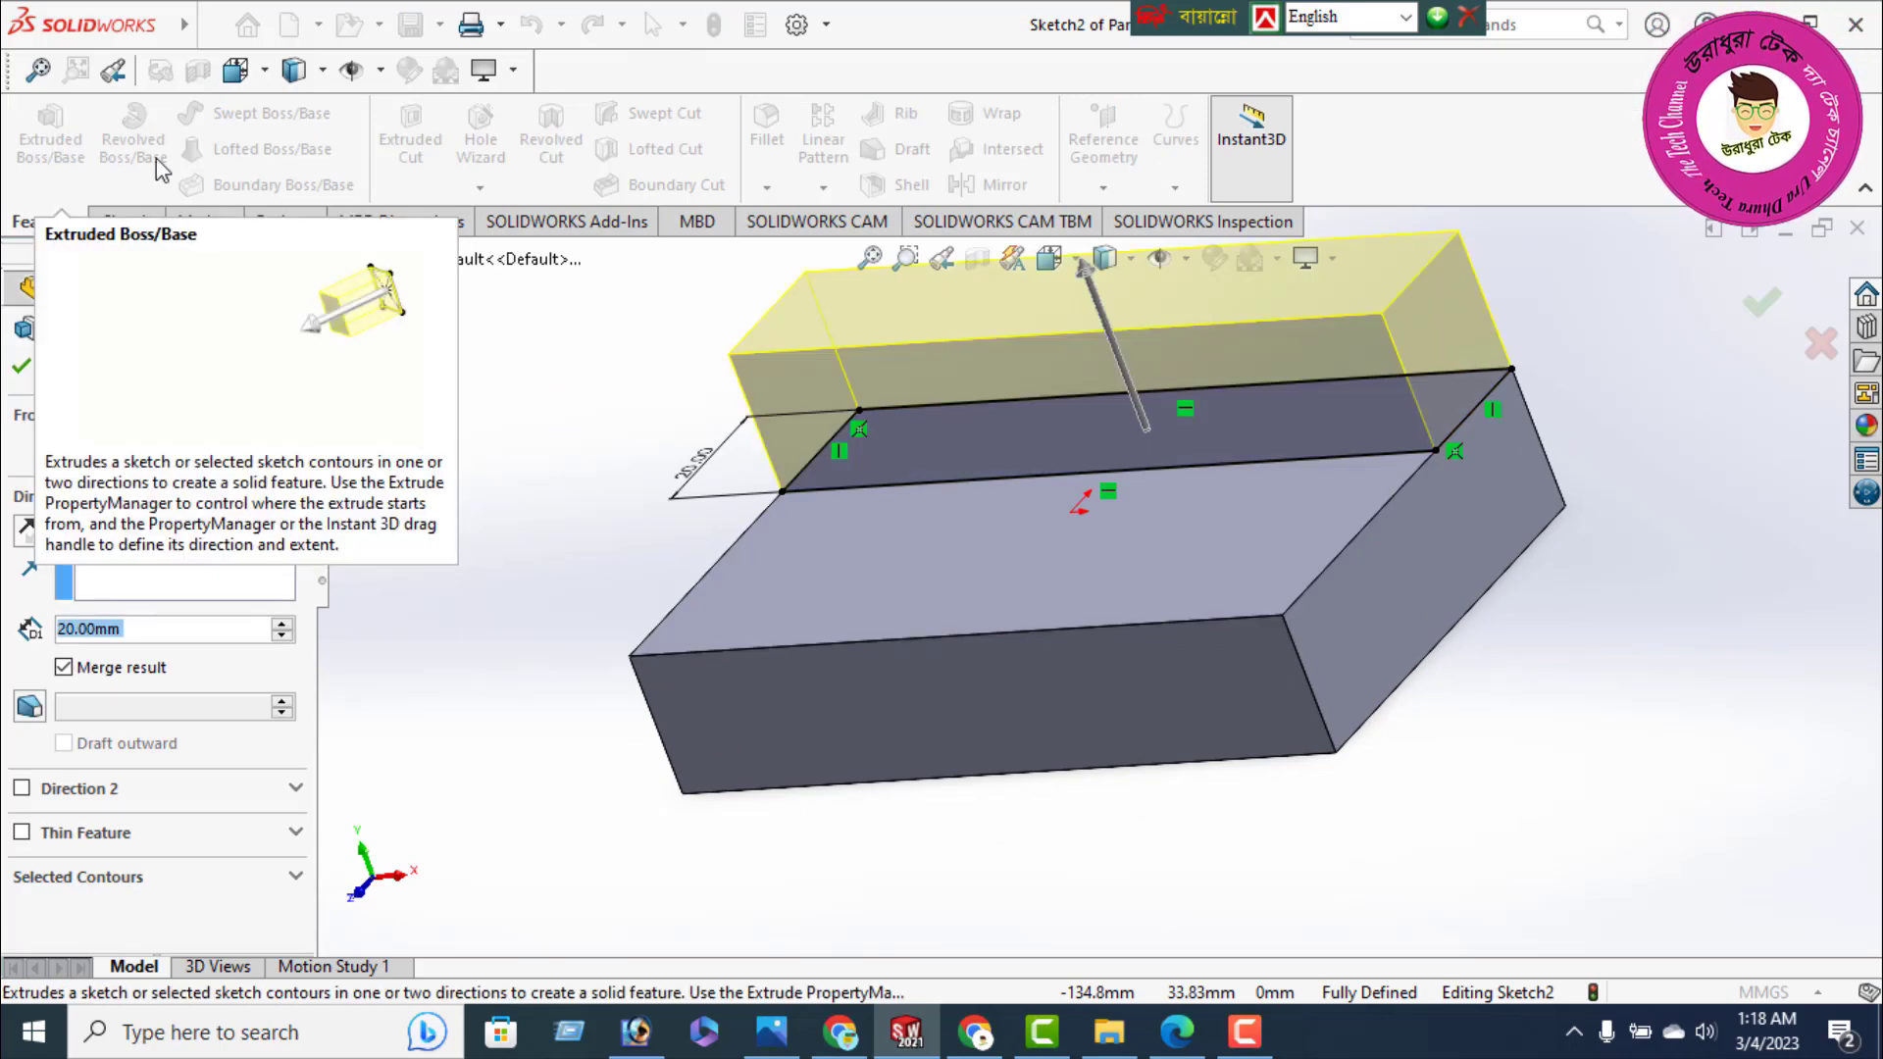
mouse_move(521, 756)
middle_mouse_down()
mouse_move(491, 686)
mouse_move(463, 721)
middle_mouse_up()
left_click(1180, 1041)
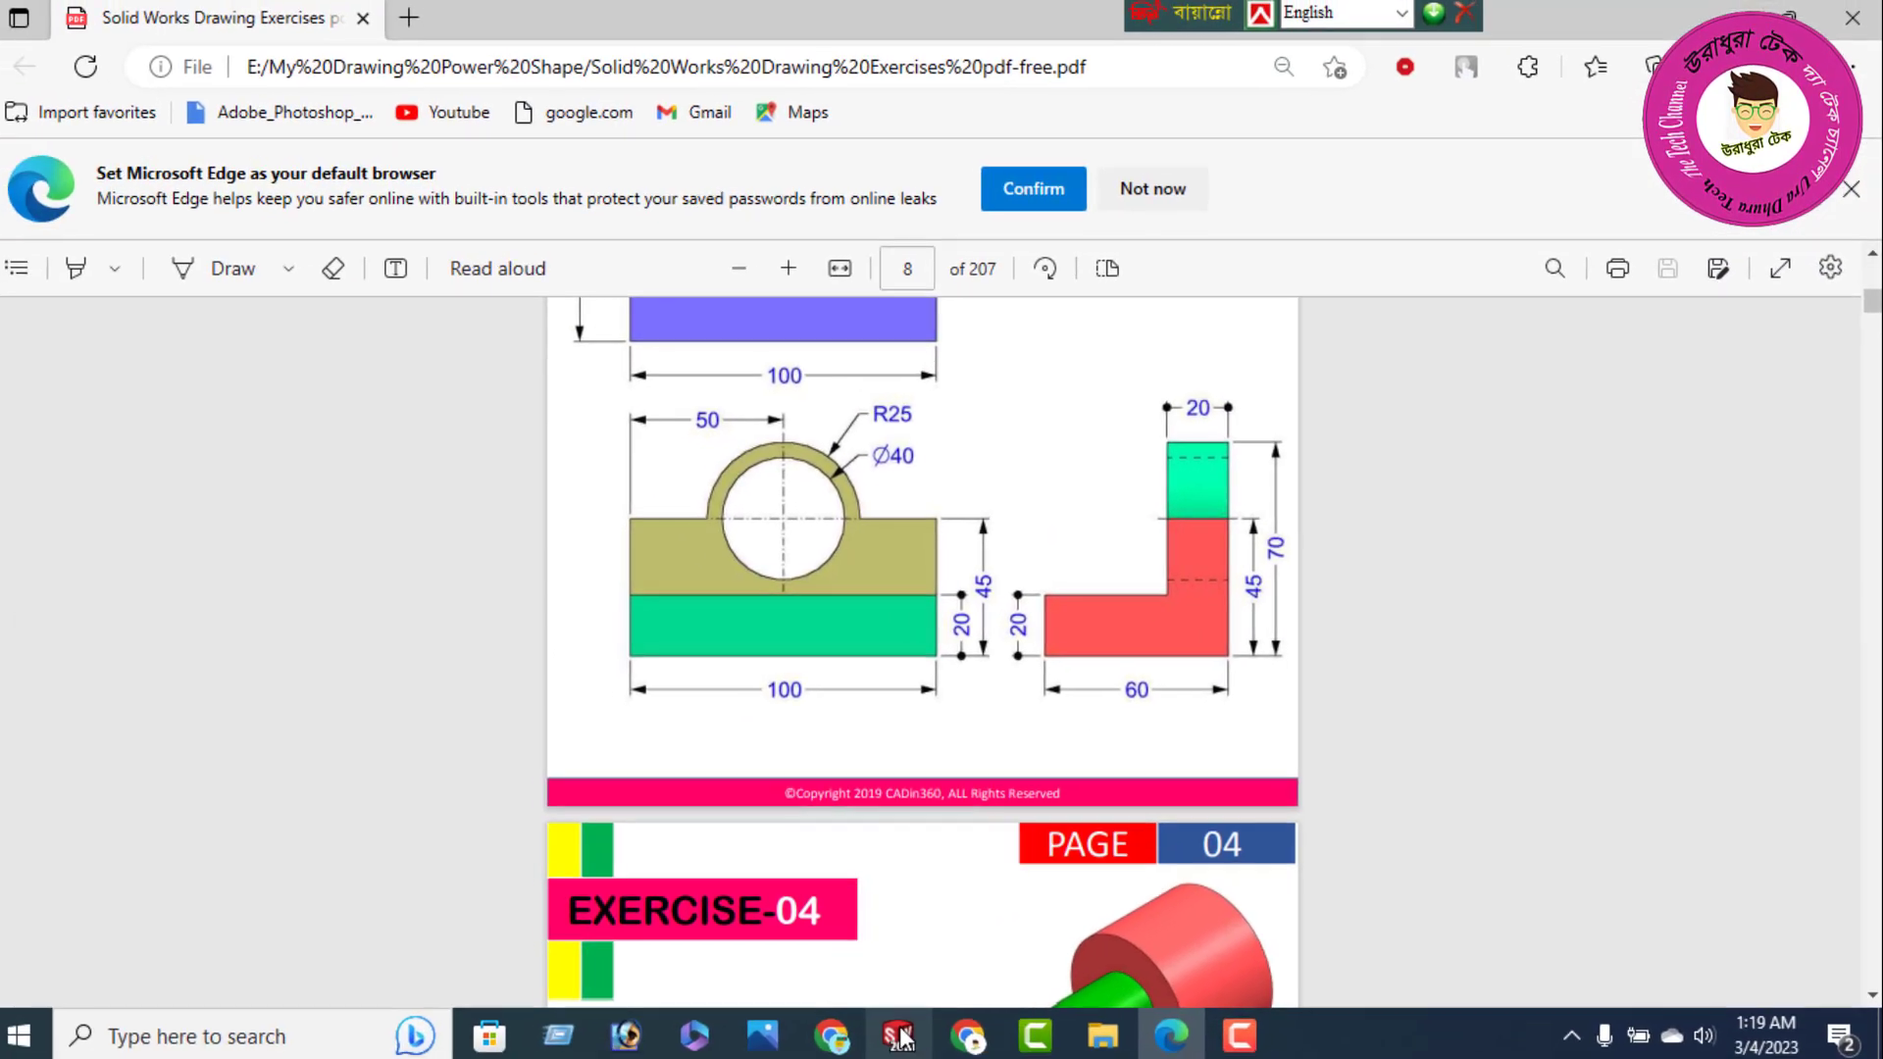
left_click(907, 1032)
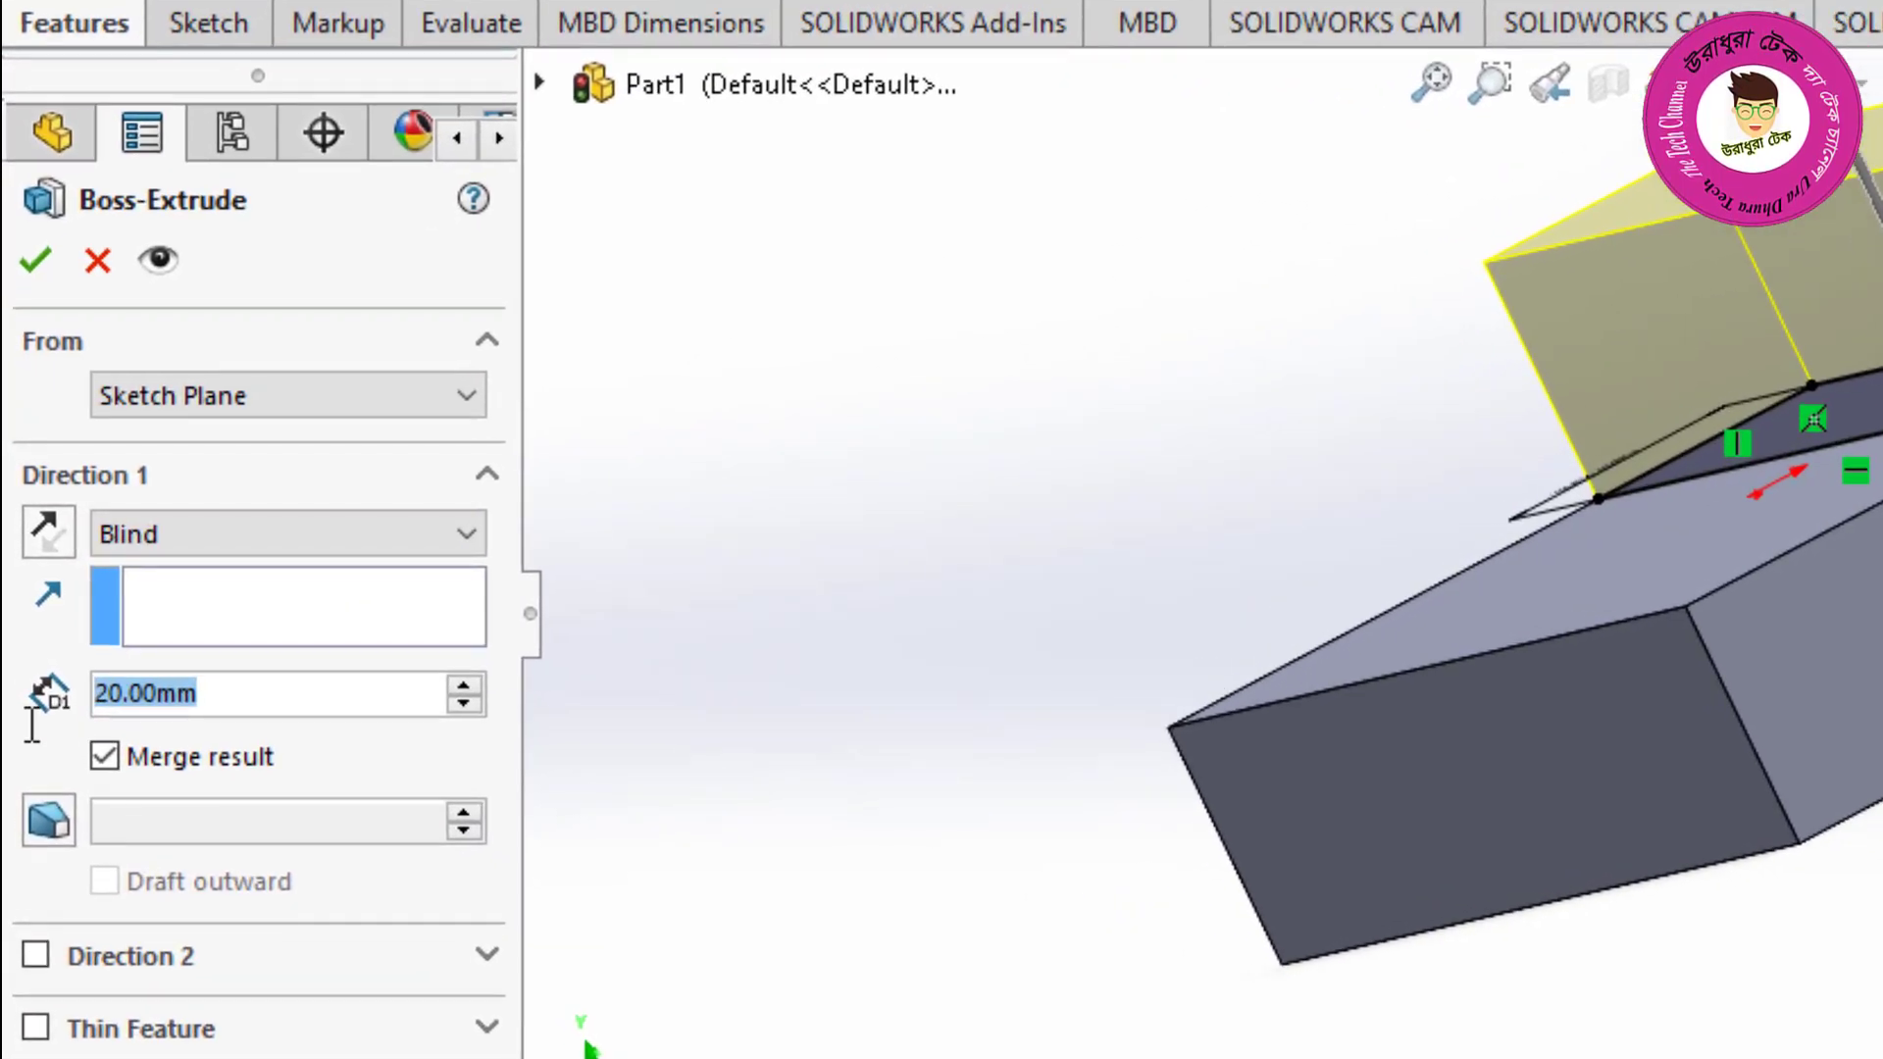
type("25")
key("Return")
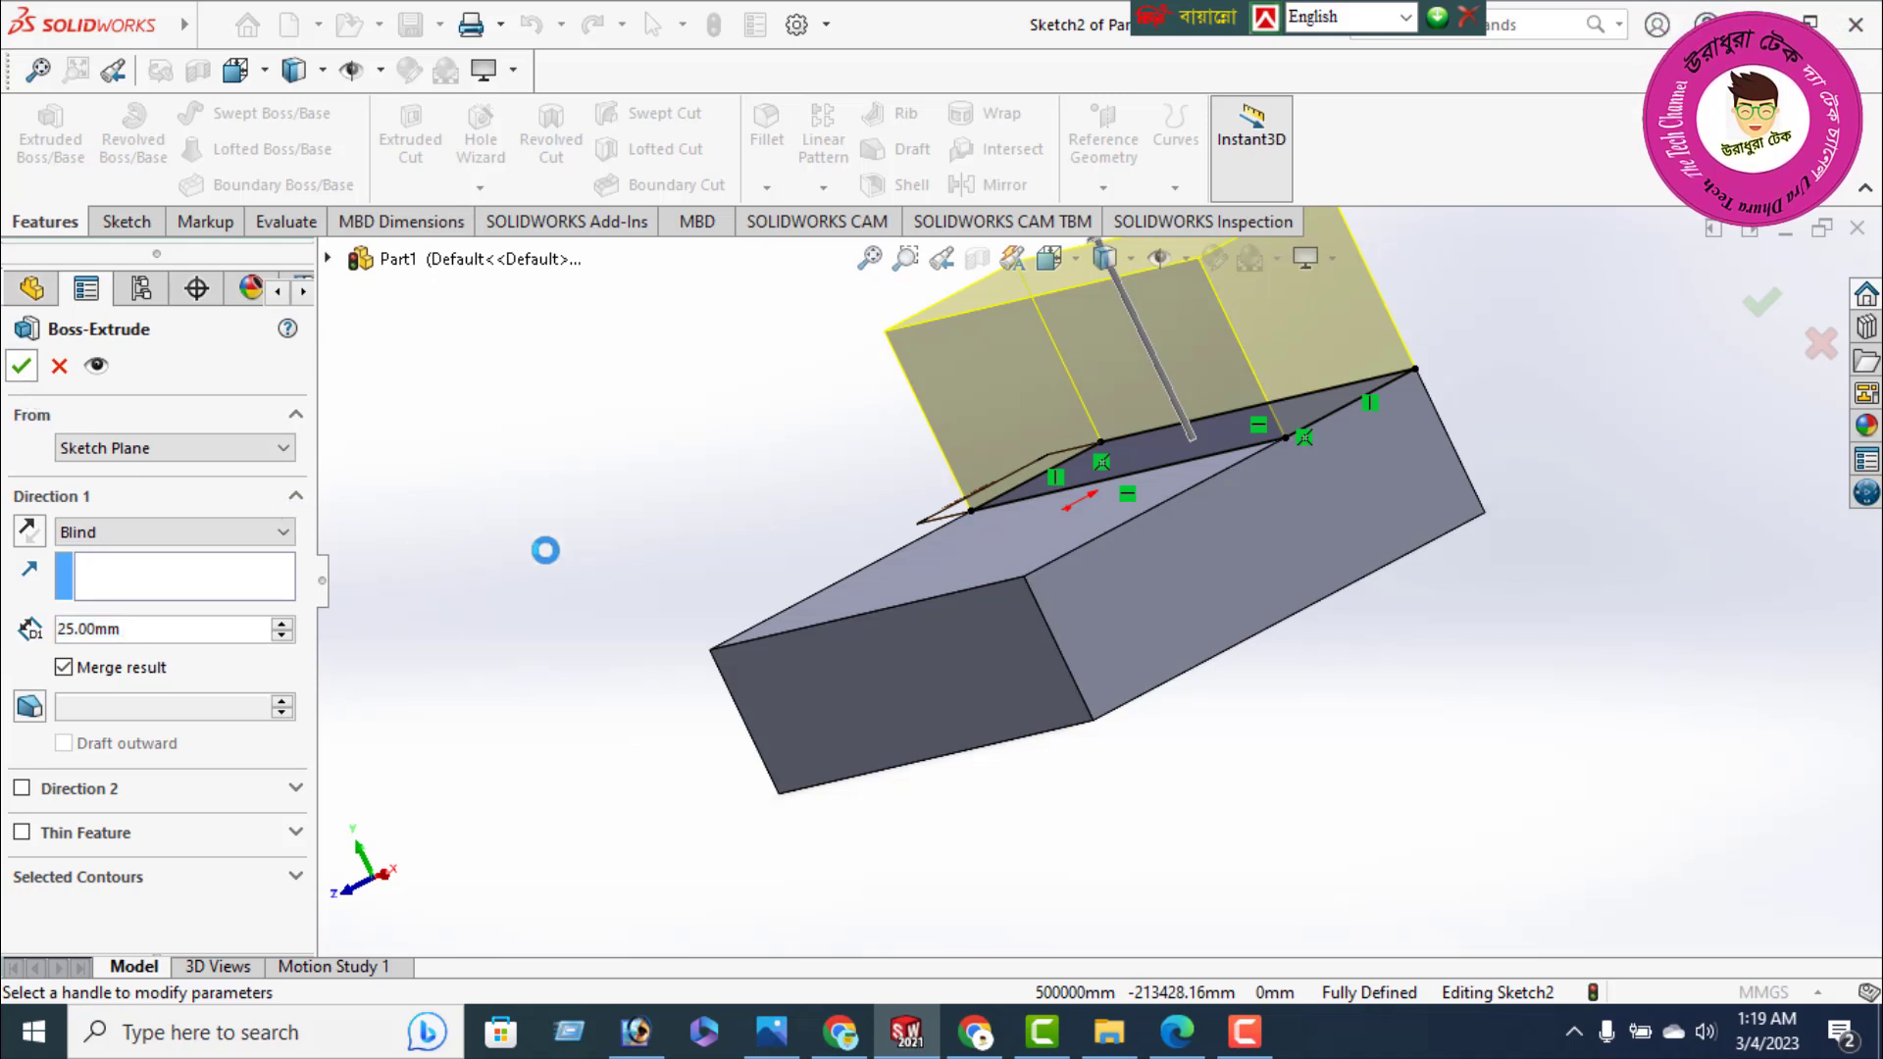
key("Return")
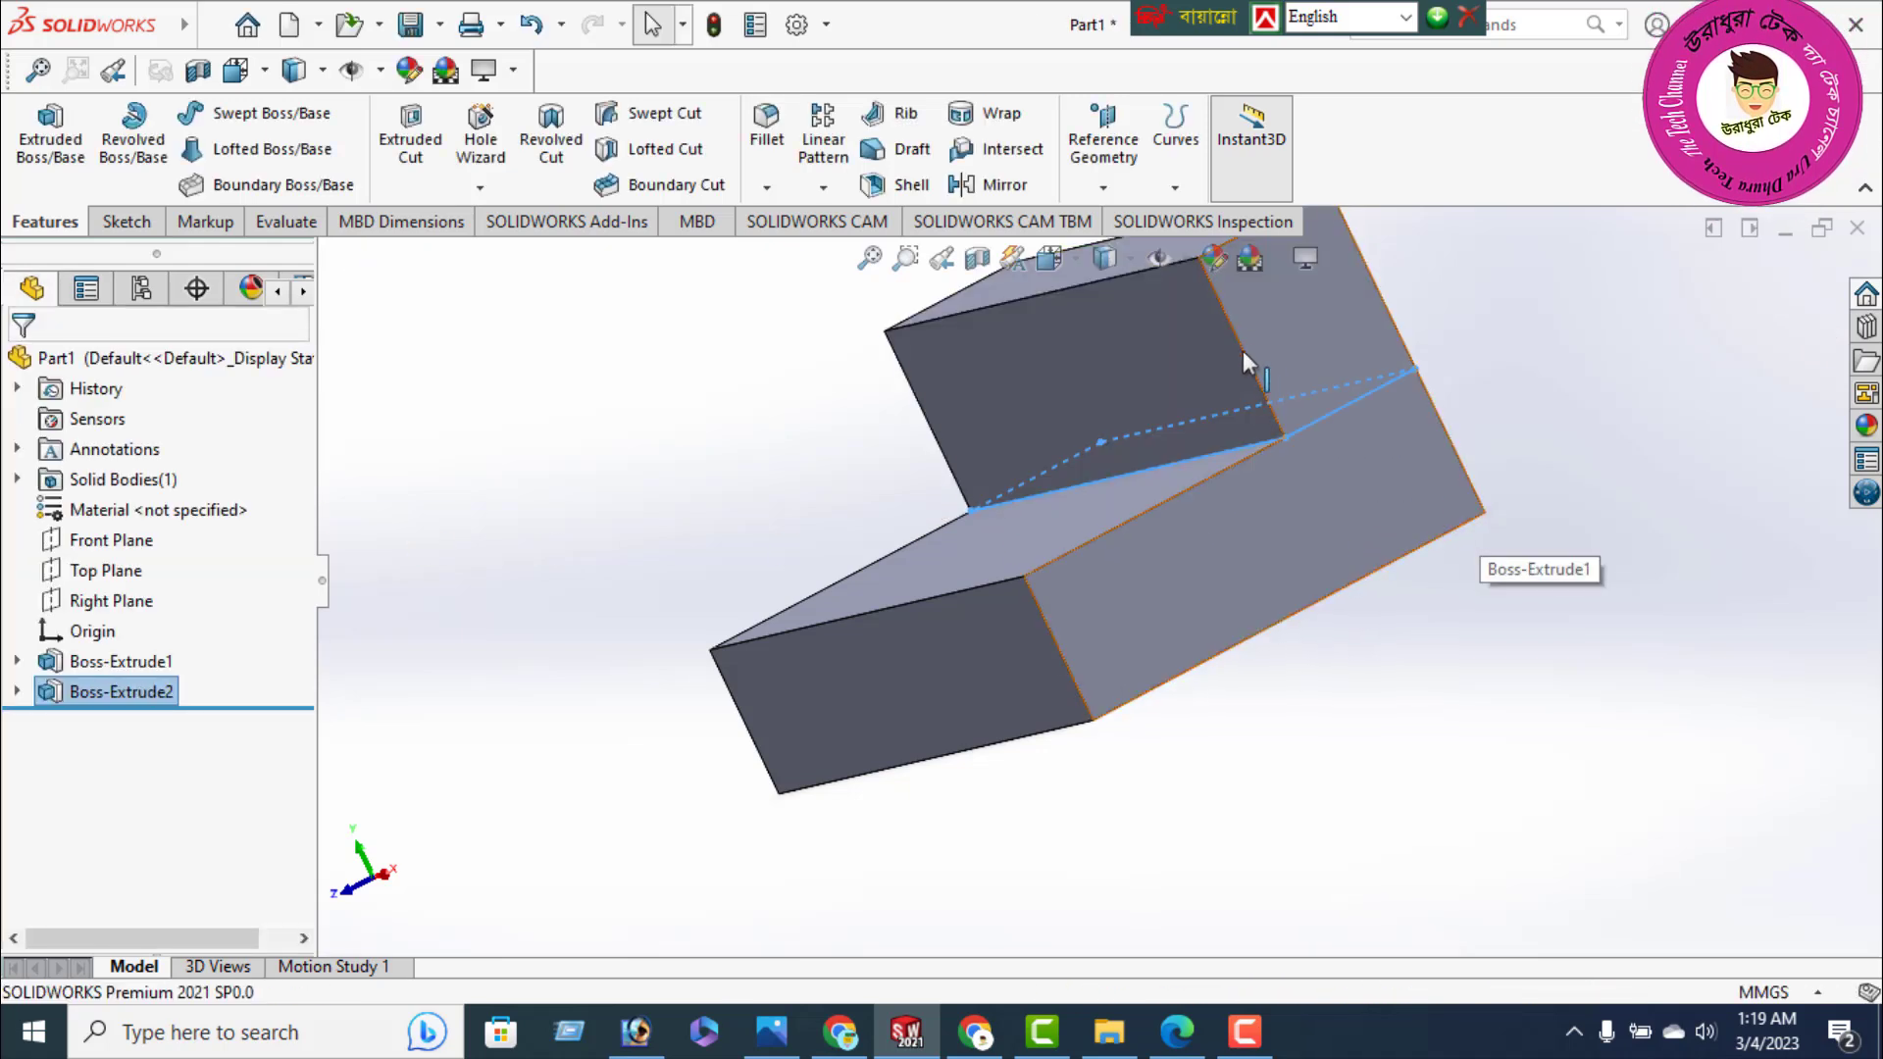
Turn the model to face the upright and switch to the PDF drawing to check the ring's dimensions in the front view
middle_click_drag(1207, 354, 1188, 541)
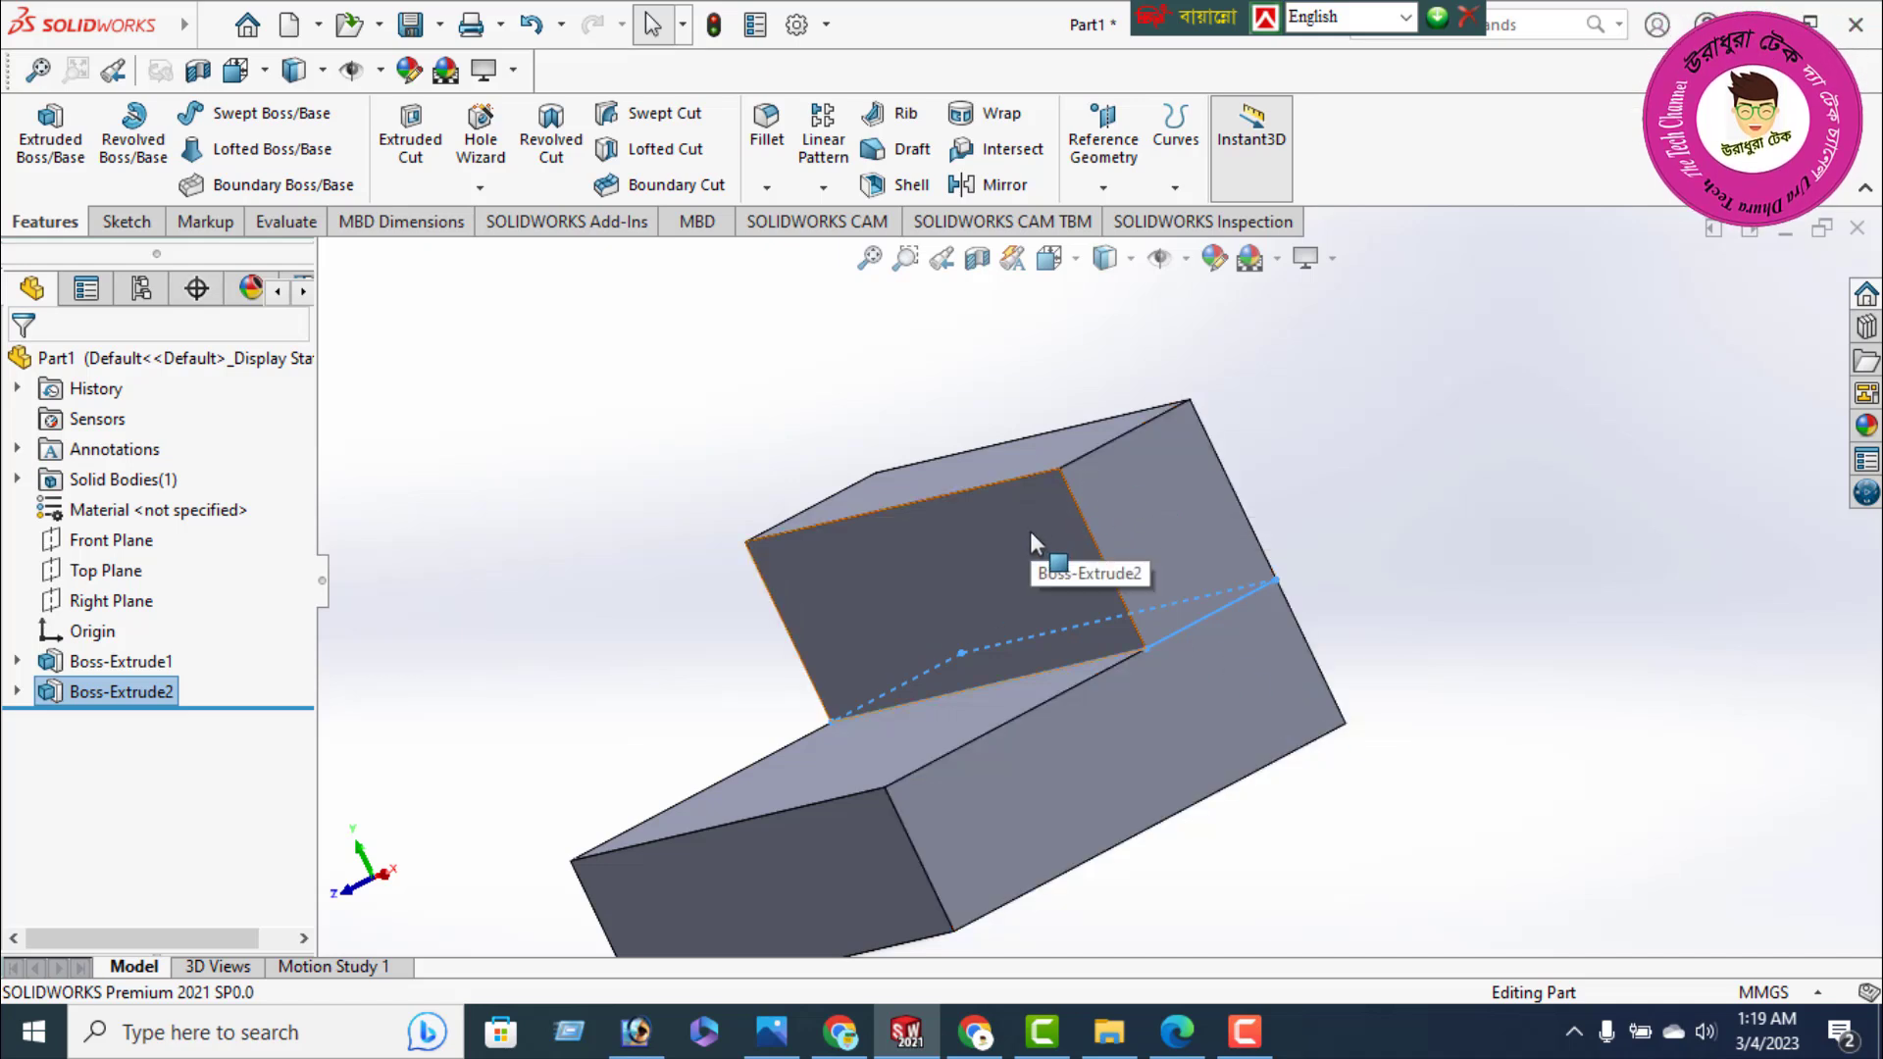
middle_click_drag(967, 575, 1112, 904)
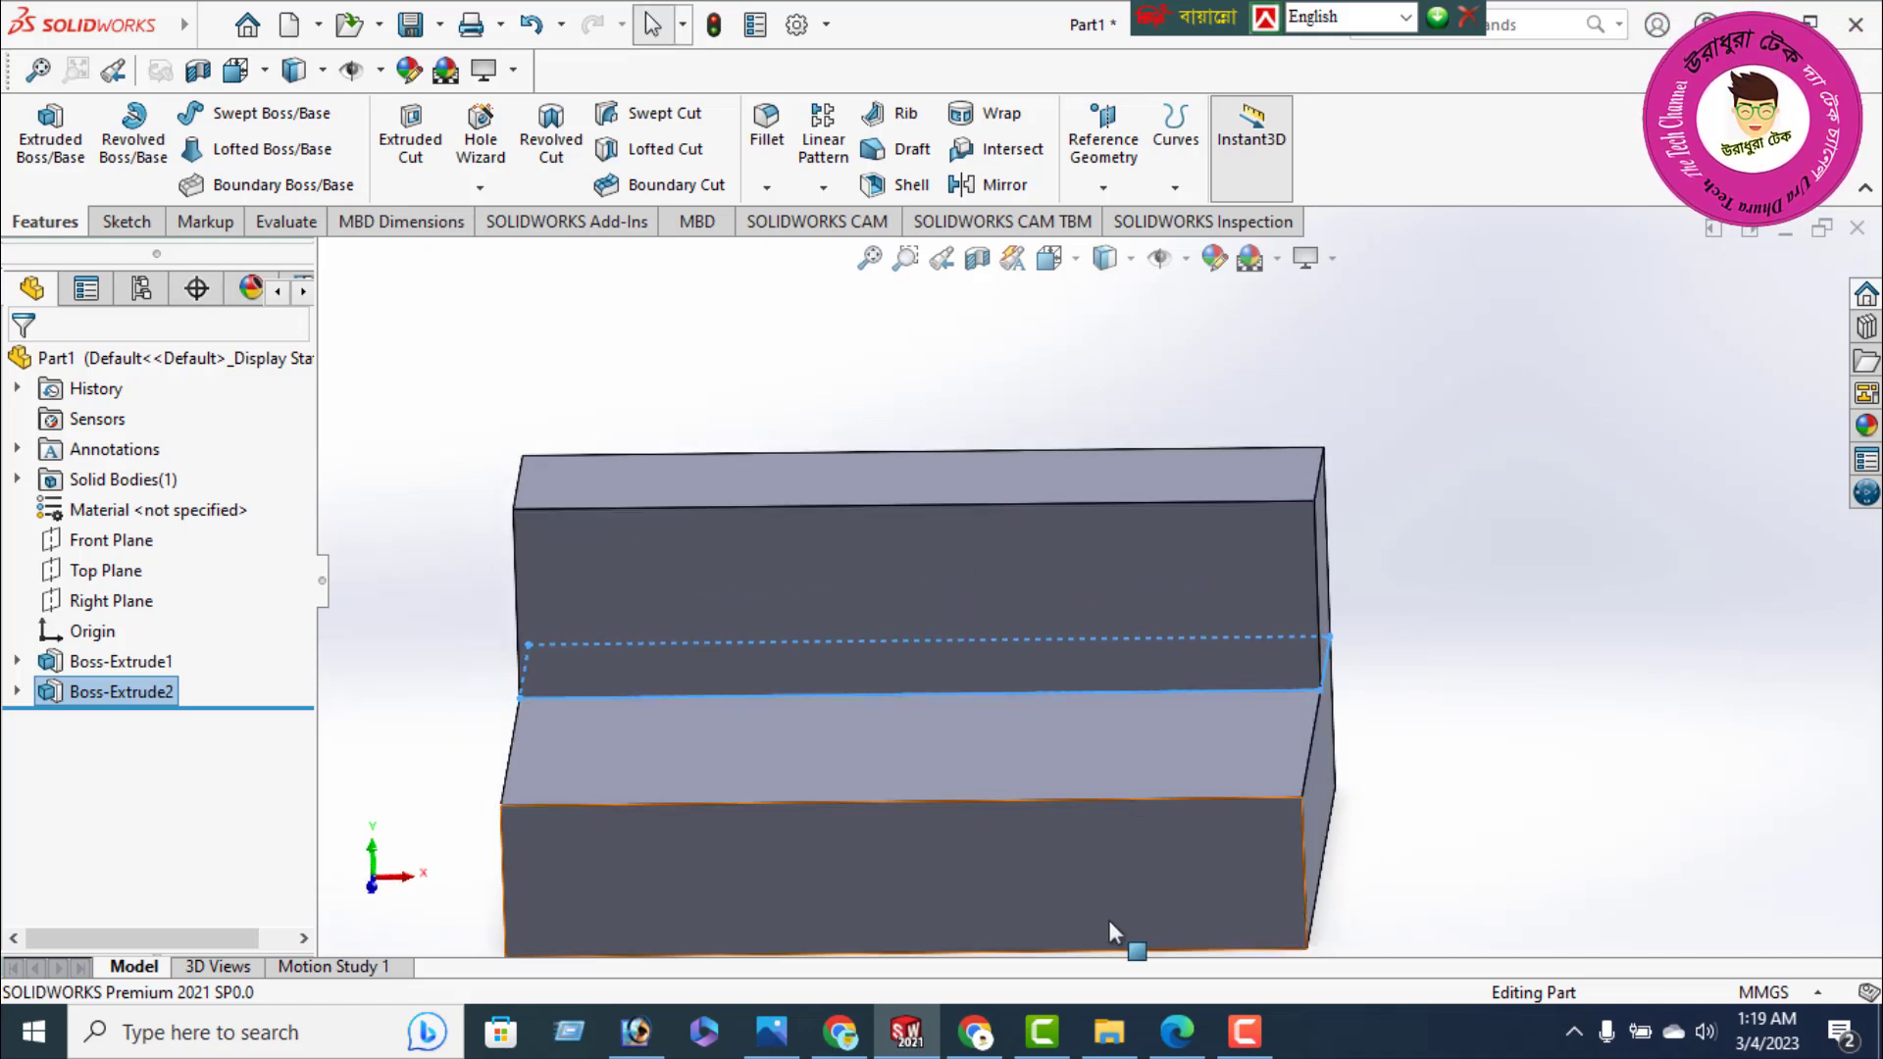
left_click(1174, 1033)
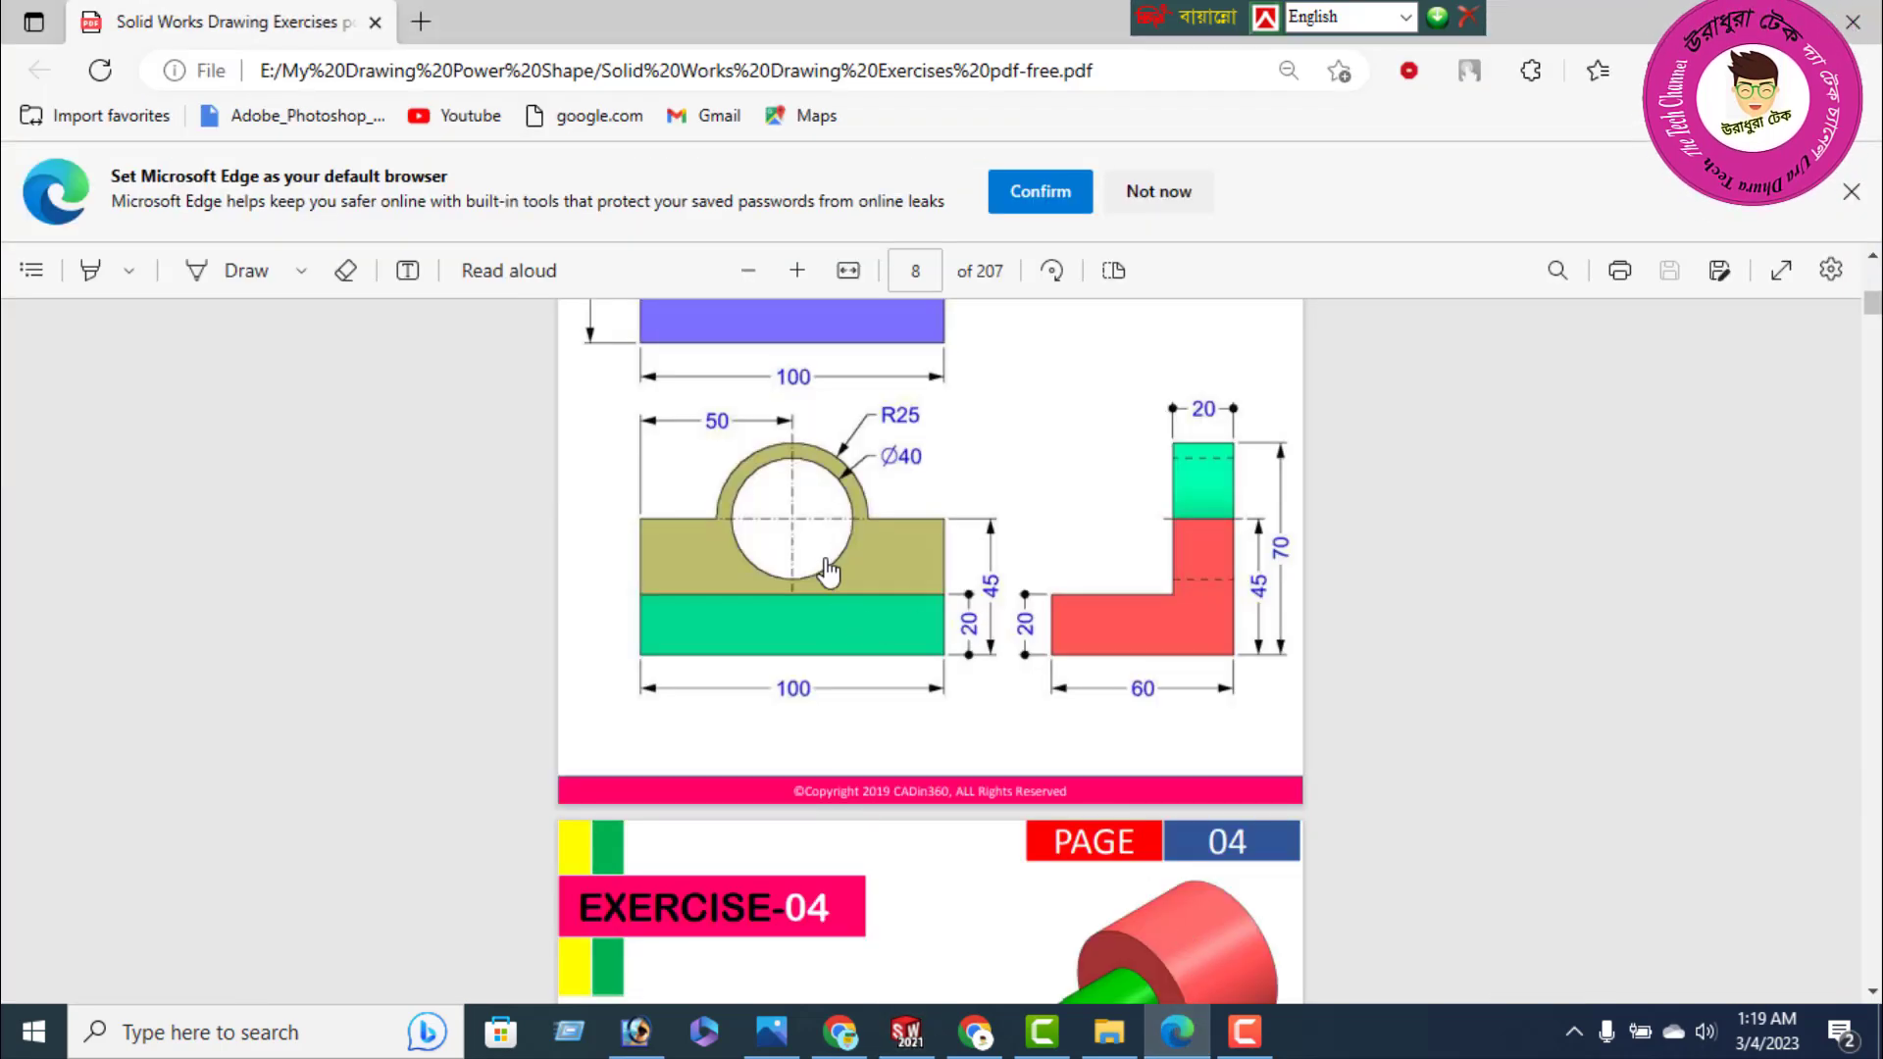